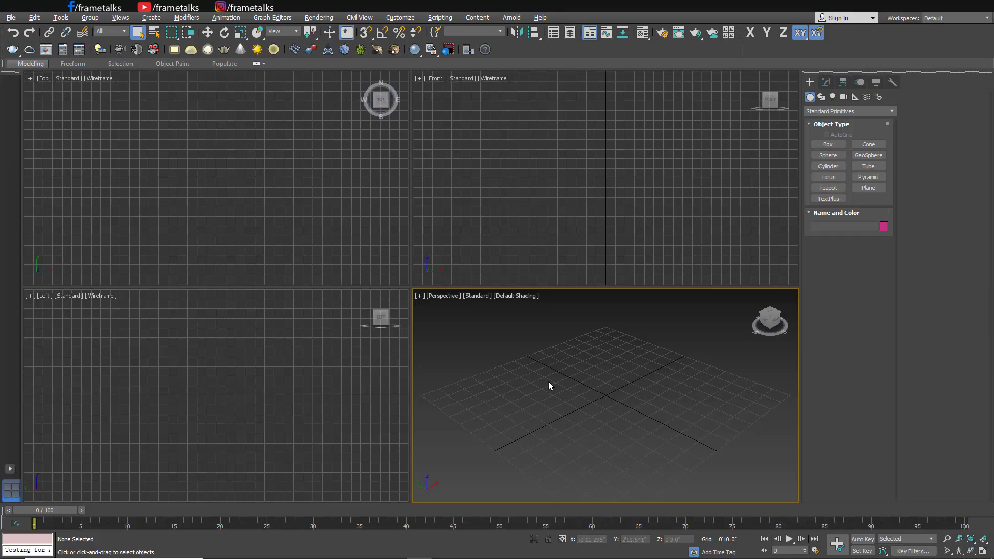
# Draw an open L-shaped line in the Left view, with a vertical wall leg and a longer horizontal floor leg.
pyautogui.click(311, 411)
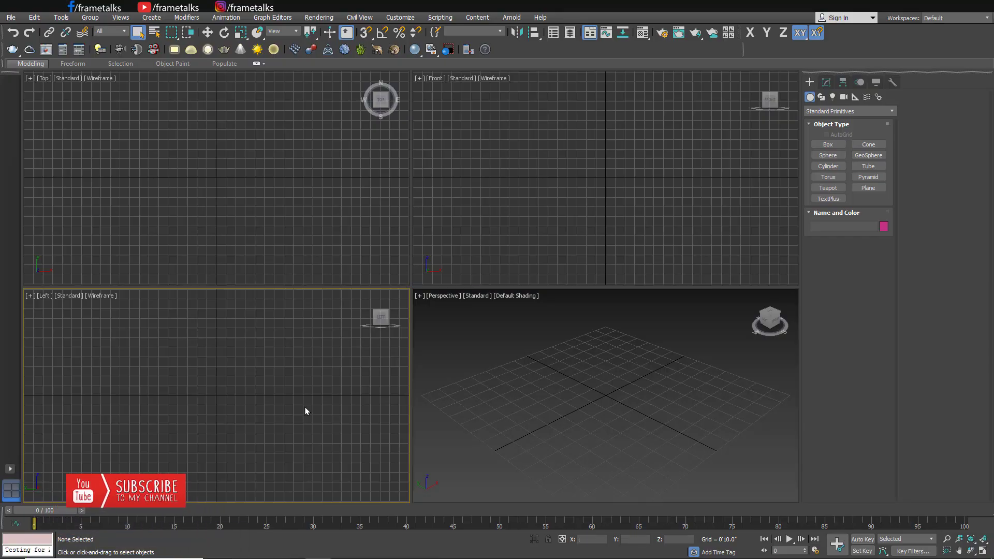
pyautogui.hotkey('alt', 'w')
pyautogui.click(822, 97)
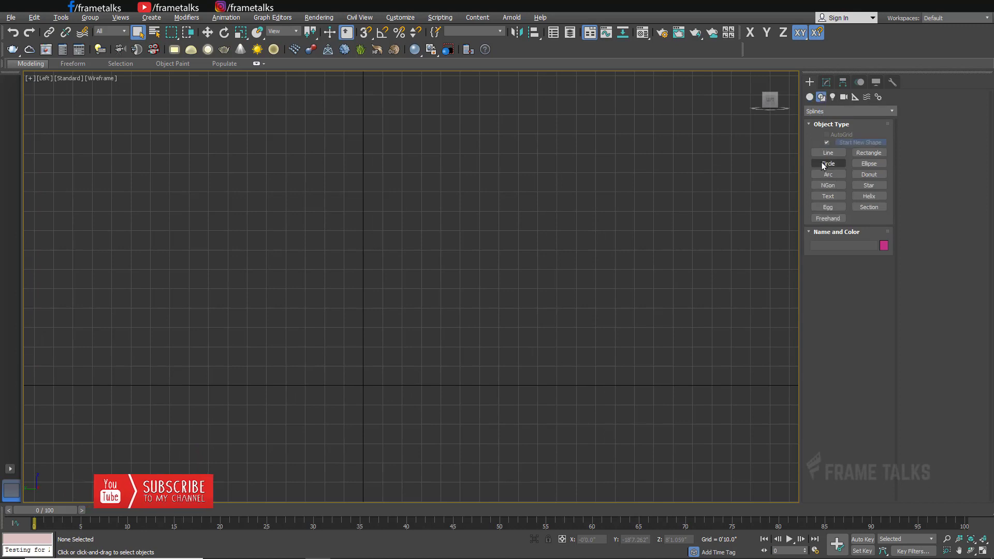
pyautogui.click(828, 153)
pyautogui.click(253, 156)
pyautogui.click(254, 356)
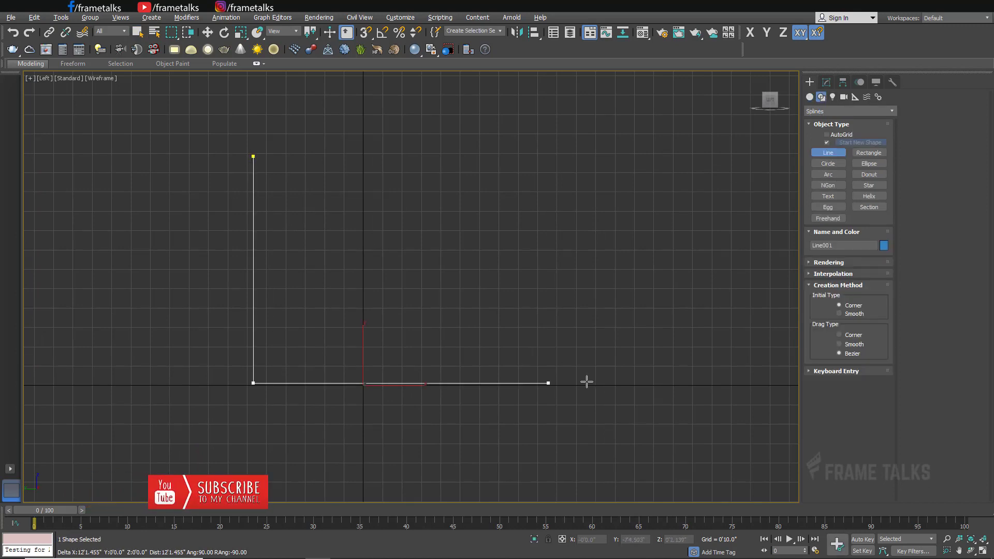
# Fillet the corner vertex of the L-shaped line with a radius of about 7.75 inches.
pyautogui.click(827, 82)
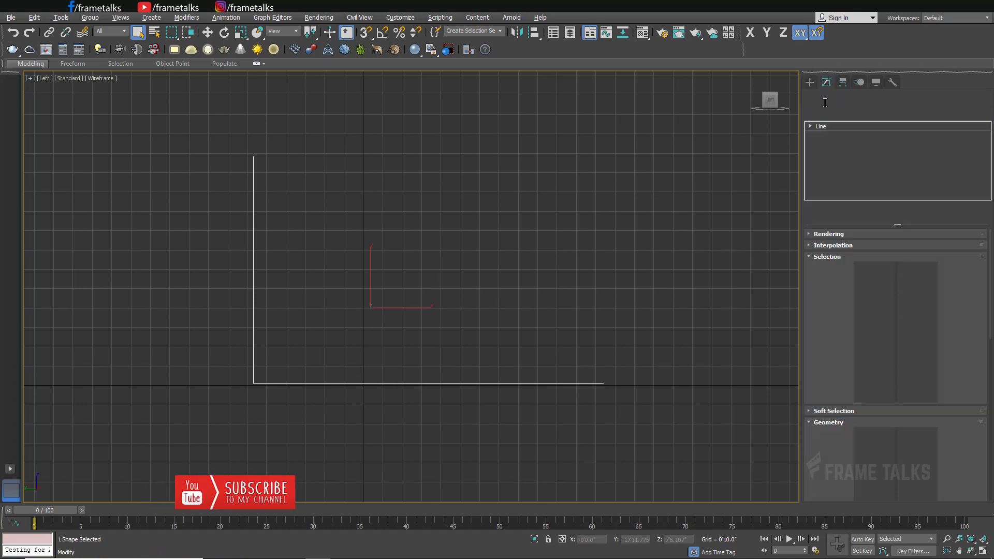
pyautogui.click(811, 127)
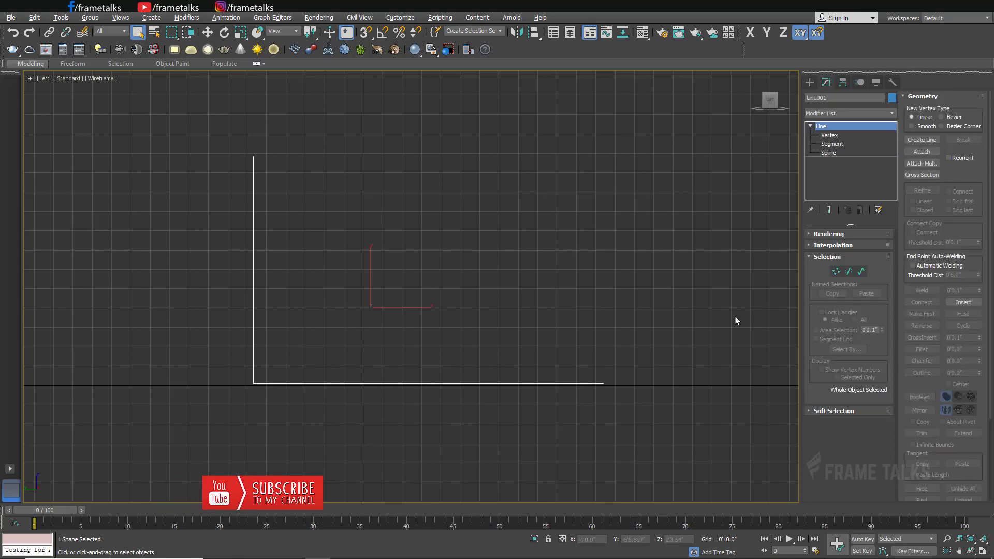
pyautogui.click(829, 135)
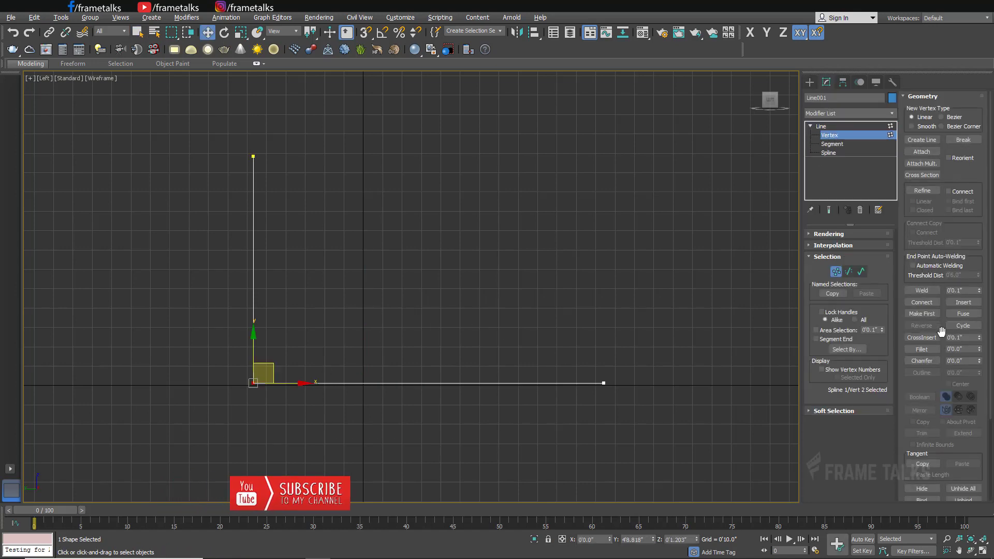
pyautogui.click(921, 349)
pyautogui.moveTo(253, 383)
pyautogui.mouseDown()
pyautogui.moveTo(251, 344)
pyautogui.moveTo(253, 366)
pyautogui.mouseUp()
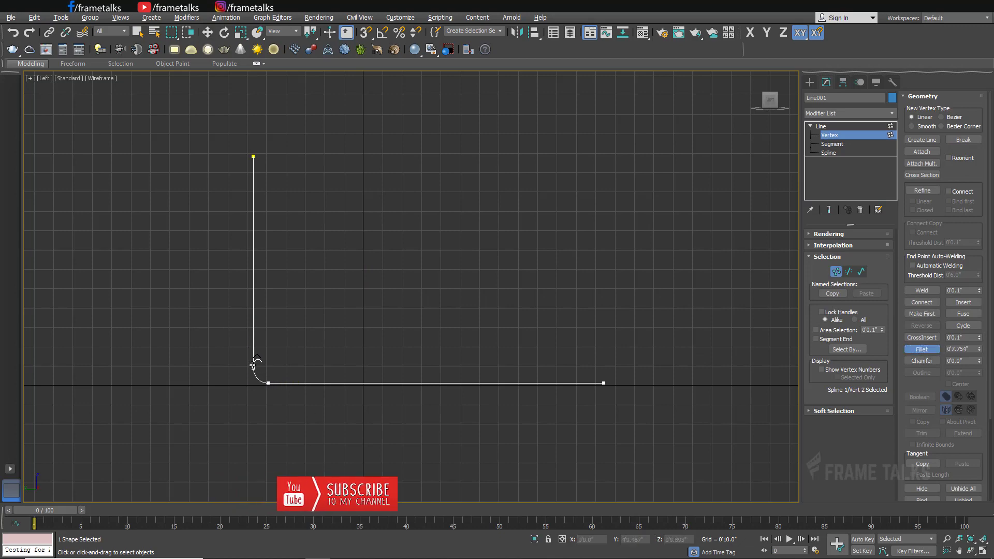
pyautogui.rightClick(337, 324)
# Outline the filleted L-shaped spline to give the backdrop profile some thickness.
pyautogui.click(351, 328)
pyautogui.hotkey('alt', 'w')
pyautogui.click(822, 126)
pyautogui.hotkey('alt', 'w')
pyautogui.scroll(-4, 628, 337)
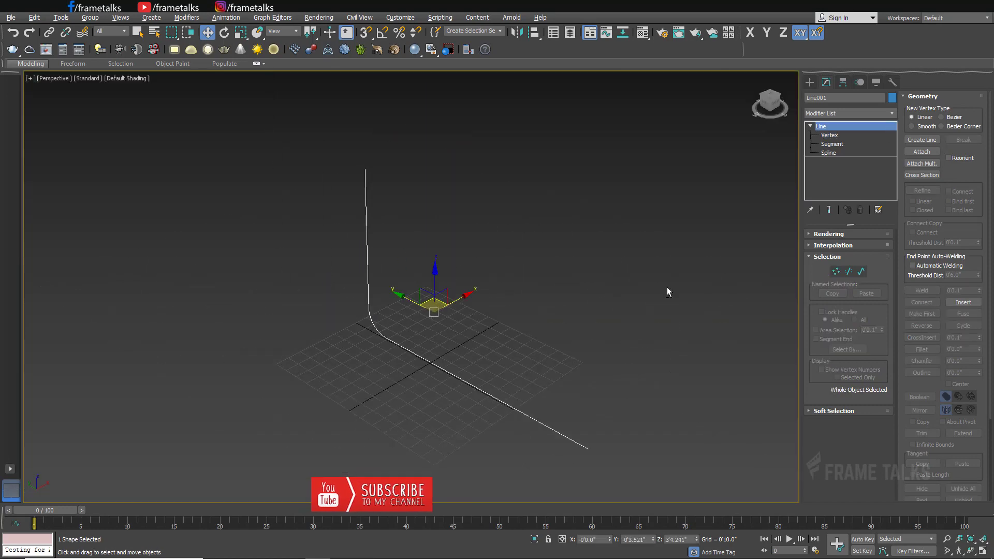
pyautogui.click(829, 153)
pyautogui.click(923, 373)
# Add an Extrude modifier to the backdrop profile with an amount of 20'.
pyautogui.click(860, 113)
pyautogui.click(844, 363)
pyautogui.keyDown('alt'); pyautogui.moveTo(569, 321); pyautogui.dragTo(632, 316, button='middle'); pyautogui.keyUp('alt')
pyautogui.doubleClick(855, 248)
pyautogui.write("20'")
pyautogui.press('Return')
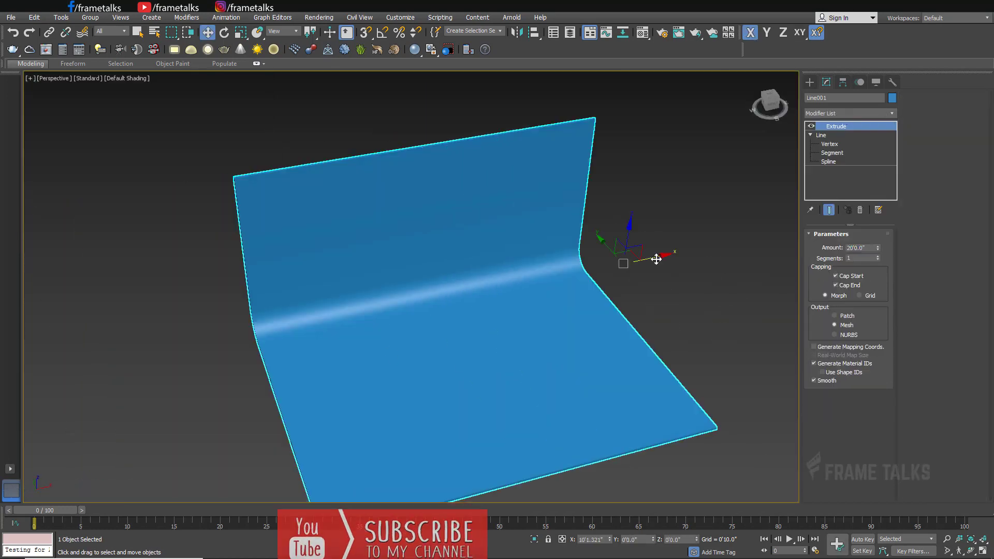
# Centre the extruded backdrop over the grid along the X axis and display it in the Top view.
pyautogui.click(588, 278)
pyautogui.hotkey('alt', 'w')
pyautogui.click(207, 443)
pyautogui.hotkey('alt', 'w')
pyautogui.scroll(-3, 438, 317)
pyautogui.press('t')
pyautogui.click(194, 243)
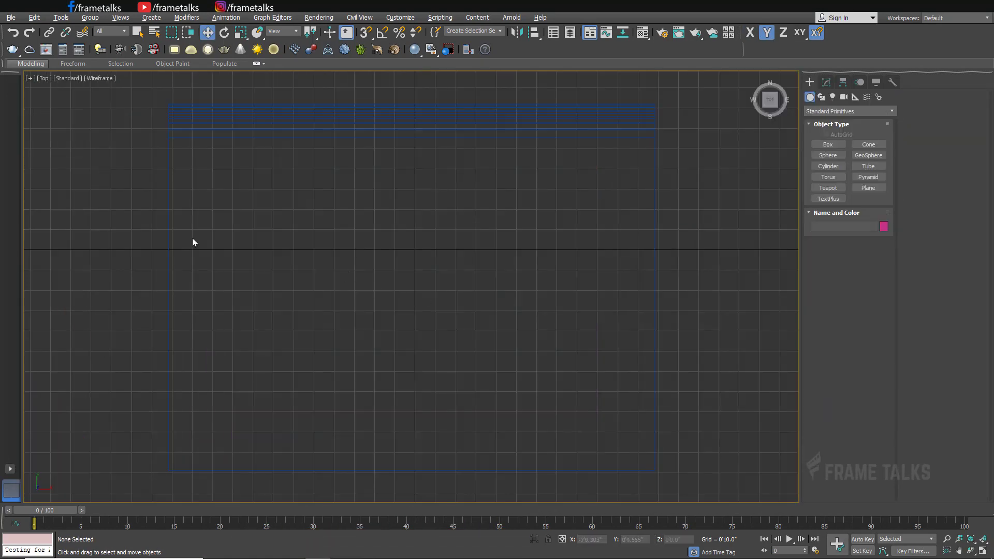
# Merge the furniture scene file AM202_32 from the Vray library folder into the scene.
pyautogui.click(10, 18)
pyautogui.moveTo(65, 164)
pyautogui.click(141, 179)
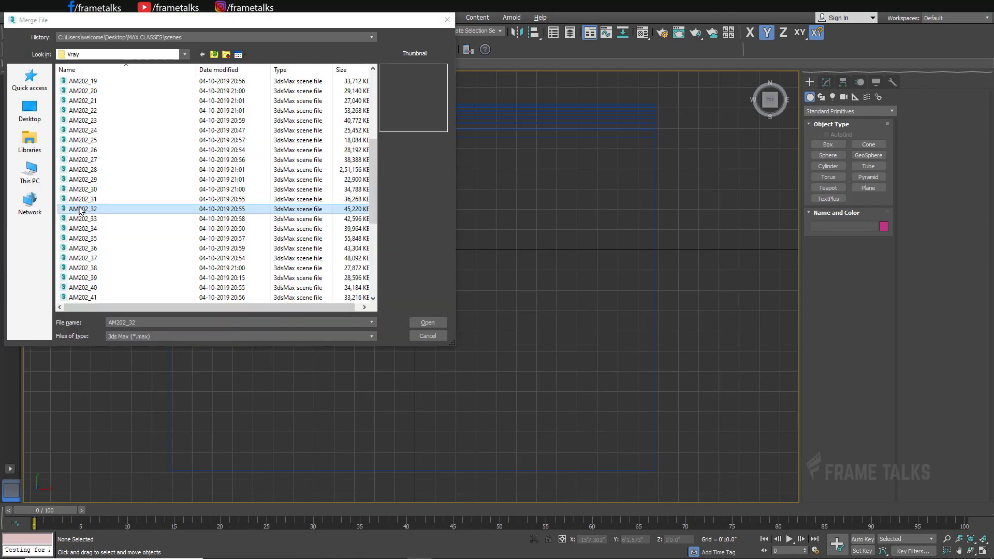
pyautogui.click(433, 324)
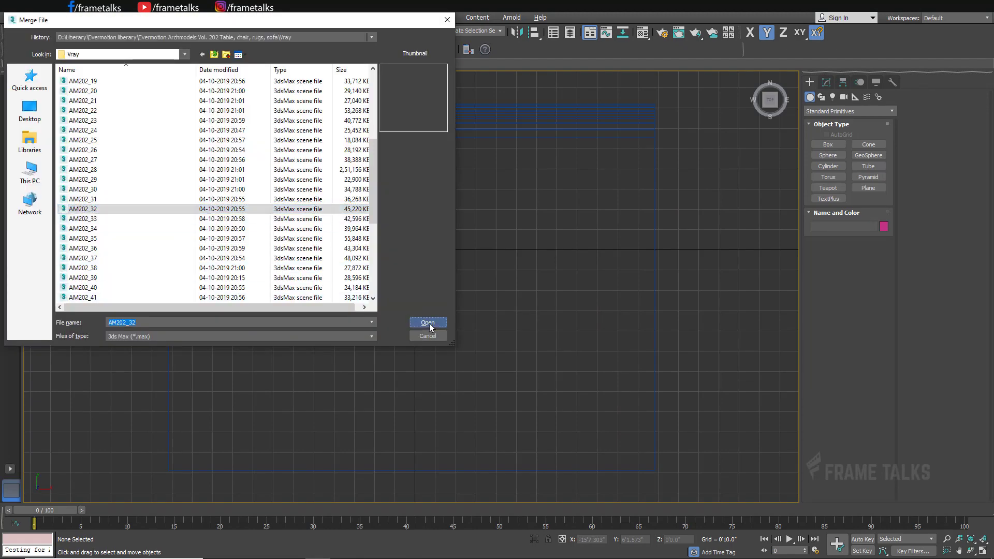
pyautogui.hotkey('alt', 'w')
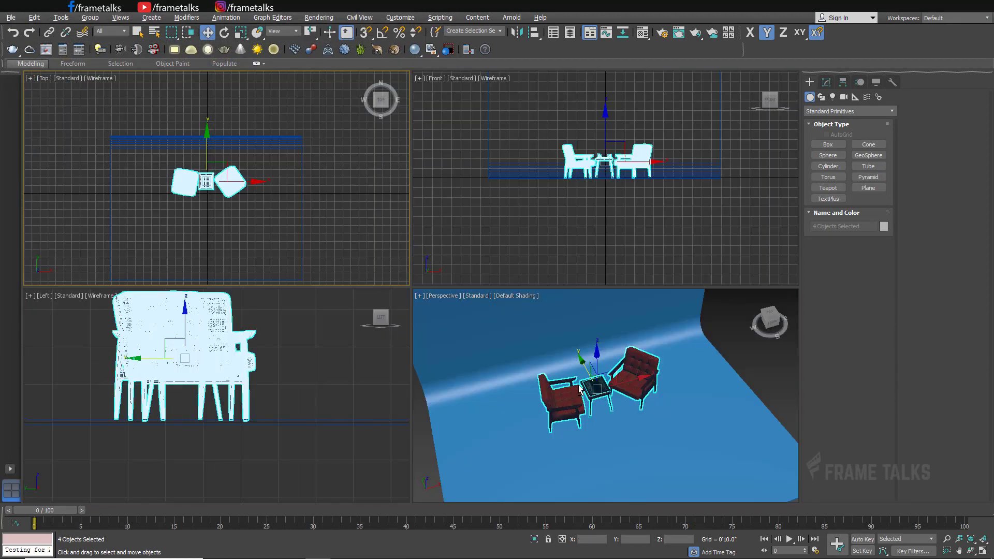
# Increase the backdrop's extrude amount and shift it along X so it extends wide on both sides of the furniture.
pyautogui.middleClick(621, 342)
pyautogui.hotkey('alt', 'w')
pyautogui.click(739, 258)
pyautogui.moveTo(546, 311); pyautogui.dragTo(568, 352, button='middle')
pyautogui.click(585, 319)
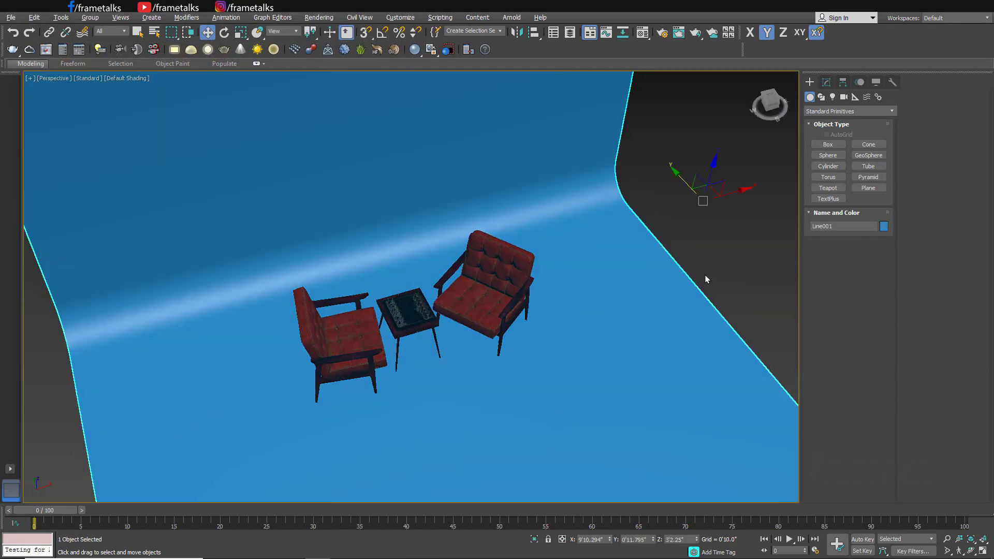
pyautogui.click(827, 84)
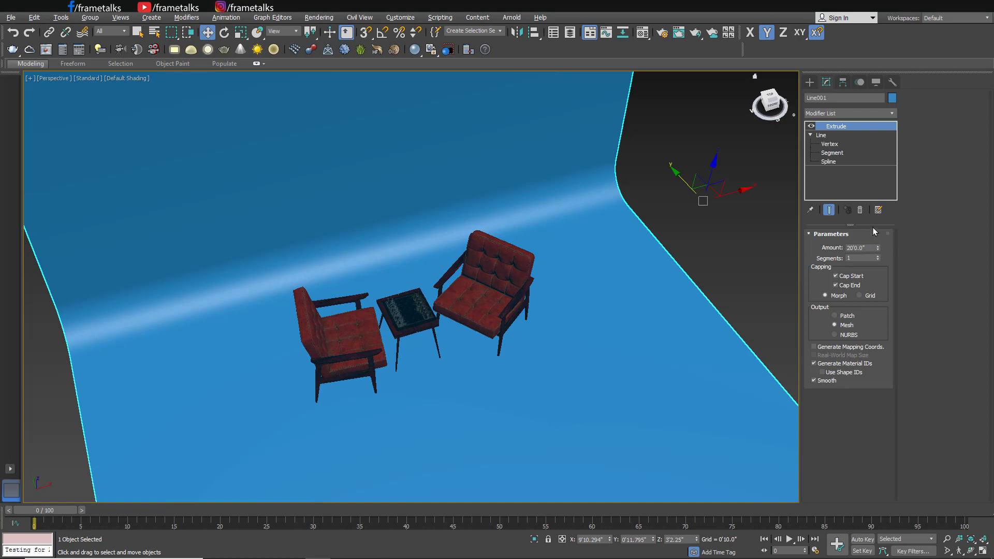
pyautogui.moveTo(878, 247); pyautogui.dragTo(873, 172)
pyautogui.moveTo(739, 193); pyautogui.dragTo(816, 169)
pyautogui.click(792, 201)
# Create a teapot primitive on the floor beside the right-hand chair.
pyautogui.keyDown('alt'); pyautogui.moveTo(548, 264); pyautogui.dragTo(536, 231, button='middle'); pyautogui.keyUp('alt')
pyautogui.scroll(3, 537, 232)
pyautogui.moveTo(420, 305)
pyautogui.keyDown('alt'); pyautogui.mouseDown(button='middle')
pyautogui.moveTo(357, 305)
pyautogui.moveTo(415, 307)
pyautogui.mouseUp(button='middle'); pyautogui.keyUp('alt')
pyautogui.moveTo(641, 296); pyautogui.dragTo(651, 294, button='middle')
pyautogui.click(815, 81)
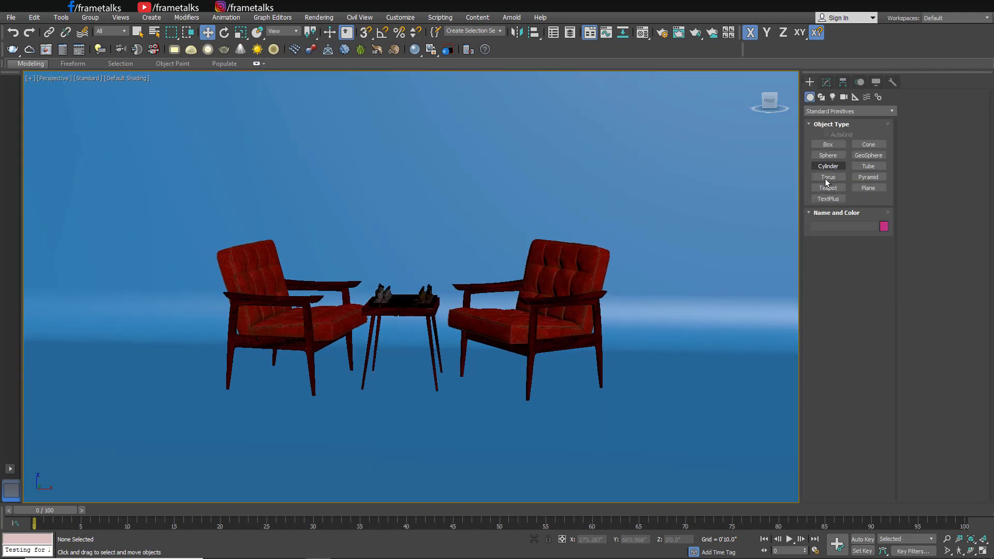
pyautogui.click(829, 188)
pyautogui.moveTo(669, 373); pyautogui.dragTo(625, 395)
pyautogui.press('w')
pyautogui.hotkey('ctrl', 'z')
# Move the teapot in front of the chess table and copy it about 19 inches along negative X.
pyautogui.hotkey('alt', 'w')
pyautogui.middleClick(327, 232)
pyautogui.hotkey('alt', 'w')
pyautogui.press('z')
pyautogui.scroll(-14, 533, 290)
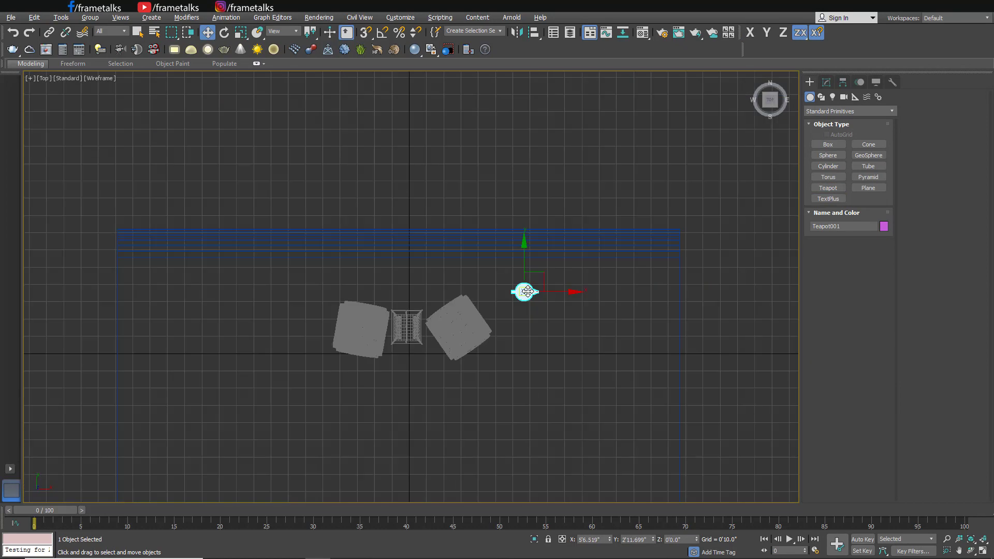
pyautogui.moveTo(541, 269); pyautogui.dragTo(458, 346)
pyautogui.scroll(5, 452, 355)
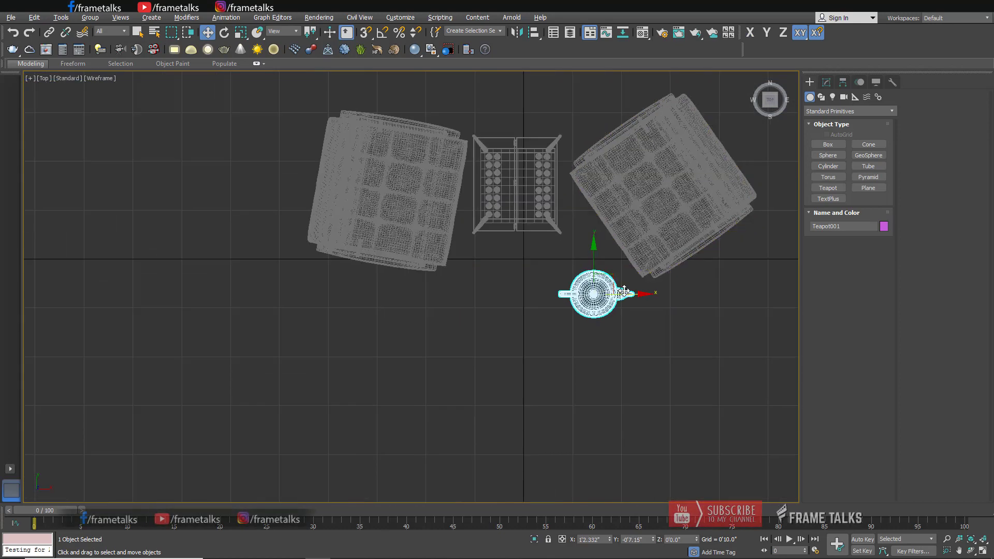
pyautogui.keyDown('shift'); pyautogui.moveTo(644, 295); pyautogui.dragTo(546, 301); pyautogui.keyUp('shift')
pyautogui.press('Return')
# Rotate the copied teapot slightly about its vertical axis.
pyautogui.hotkey('alt', 'w')
pyautogui.rightClick(626, 350)
pyautogui.hotkey('alt', 'w')
pyautogui.press('z')
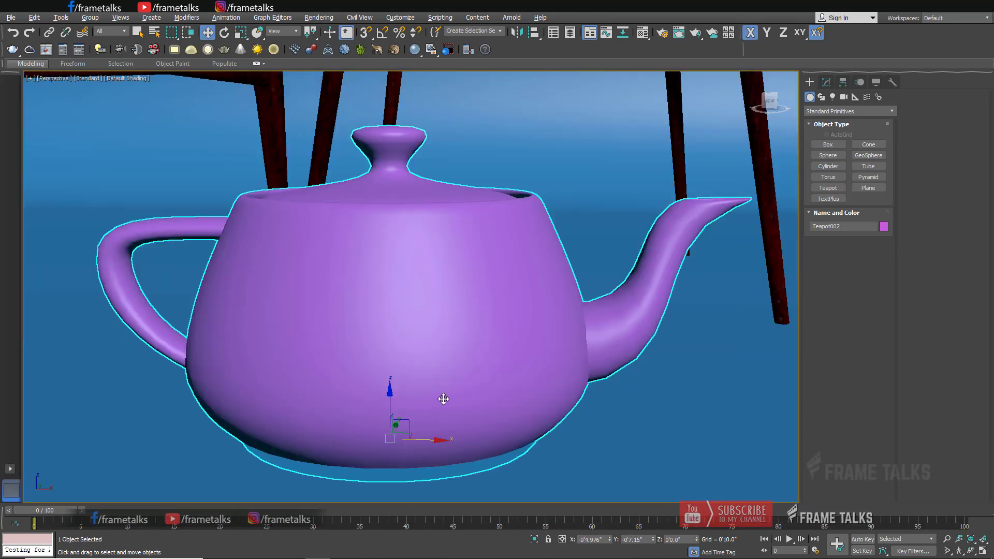
pyautogui.press('e')
pyautogui.moveTo(398, 438)
pyautogui.mouseDown()
pyautogui.moveTo(419, 446)
pyautogui.moveTo(397, 453)
pyautogui.mouseUp()
pyautogui.press('l')
pyautogui.scroll(5, 548, 366)
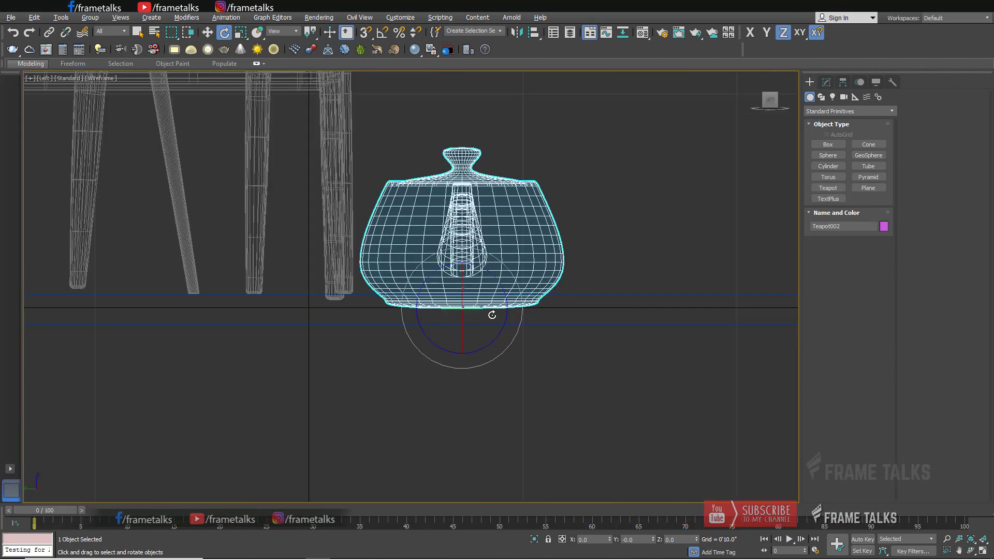
pyautogui.moveTo(490, 308); pyautogui.dragTo(476, 308)
# Raise both teapots about 0.58 inches so they rest on the backdrop's floor surface.
pyautogui.press('w')
pyautogui.moveTo(595, 158); pyautogui.dragTo(463, 178)
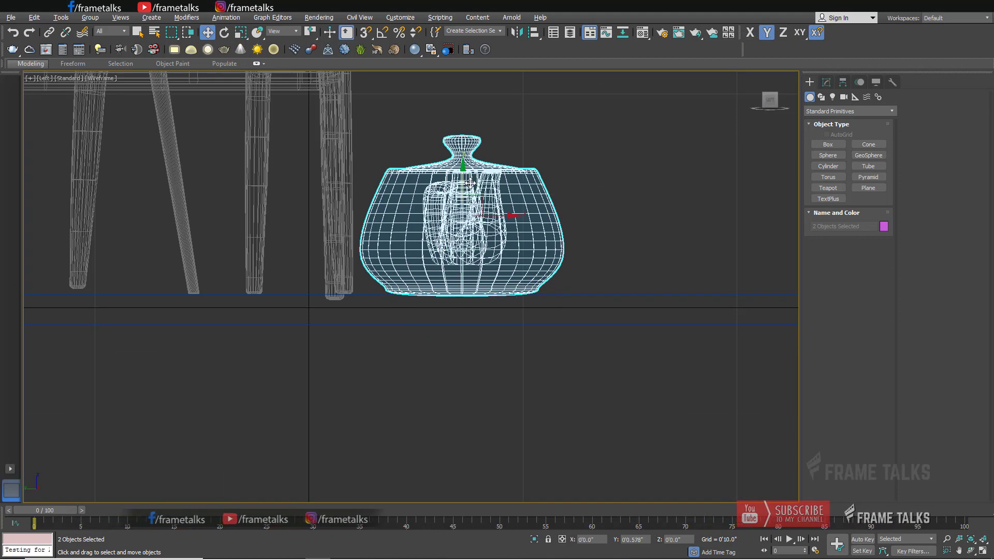
pyautogui.hotkey('alt', 'w')
pyautogui.rightClick(663, 362)
pyautogui.hotkey('alt', 'w')
# Assign the VRay material Material #1 to the right-hand teapot.
pyautogui.scroll(-6, 674, 348)
pyautogui.moveTo(674, 347); pyautogui.dragTo(595, 358, button='middle')
pyautogui.keyDown('alt'); pyautogui.moveTo(595, 358); pyautogui.dragTo(605, 380, button='middle'); pyautogui.keyUp('alt')
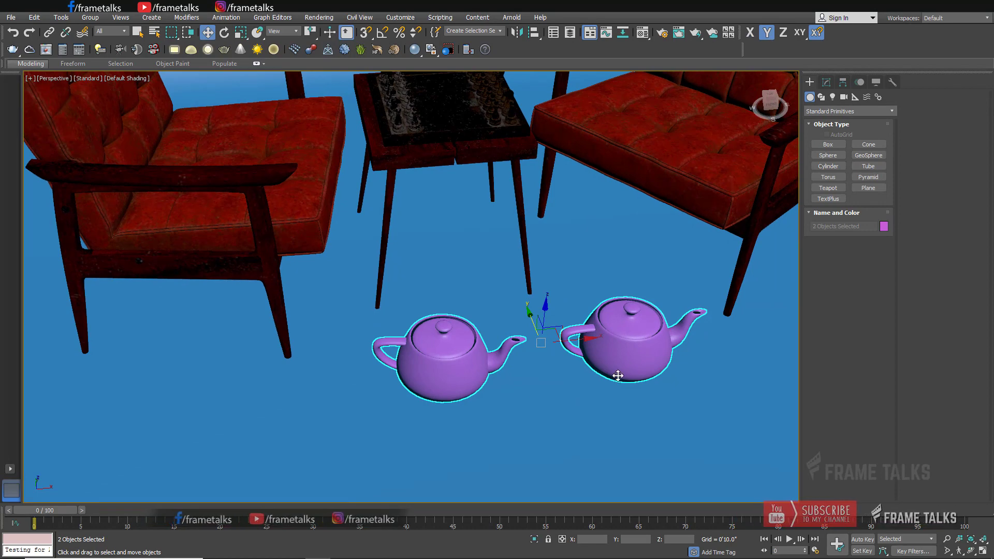
pyautogui.scroll(3, 607, 366)
pyautogui.click(616, 357)
pyautogui.press('m')
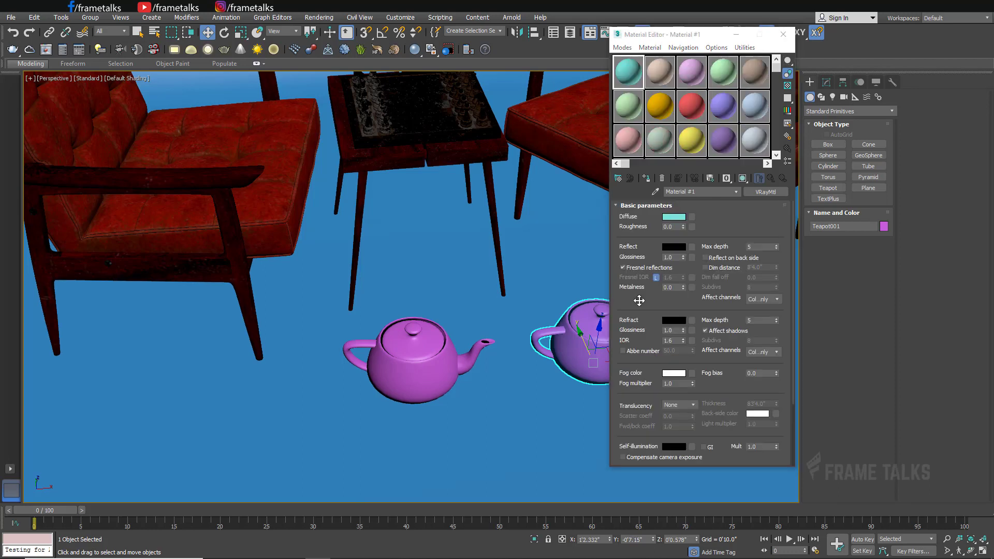
pyautogui.moveTo(550, 295); pyautogui.dragTo(436, 295, button='middle')
pyautogui.keyDown('alt'); pyautogui.moveTo(437, 295); pyautogui.dragTo(447, 291, button='middle'); pyautogui.keyUp('alt')
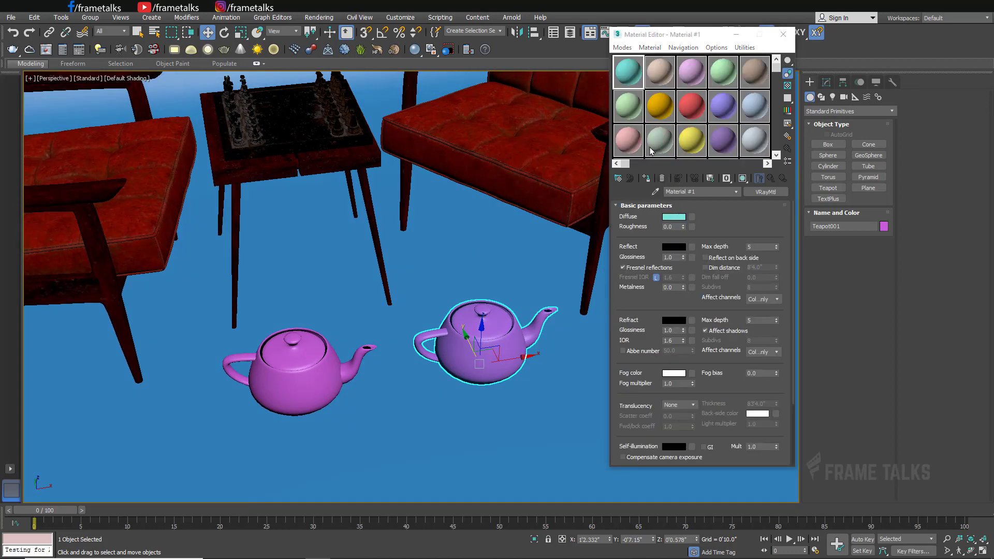
pyautogui.click(647, 179)
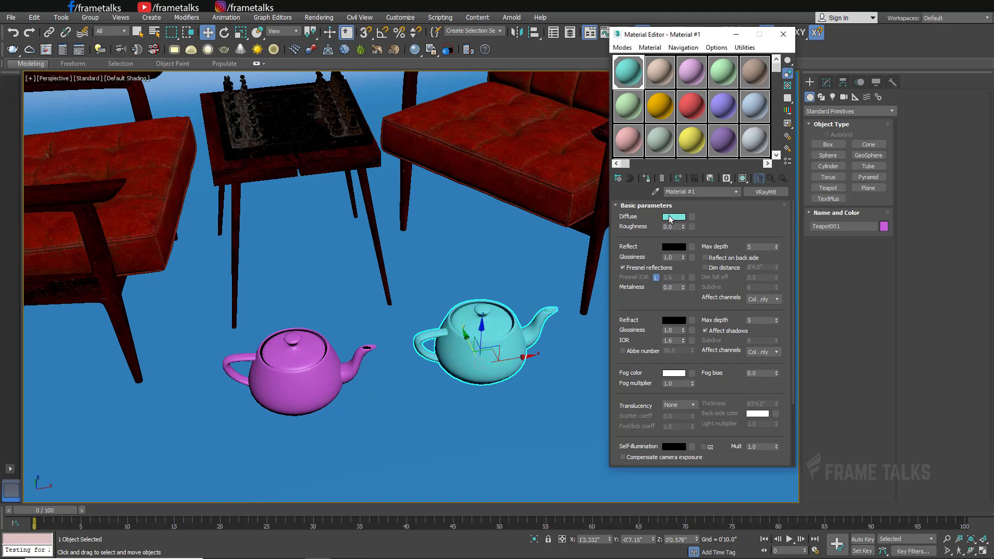
# Set the diffuse colour of Material #1 to coral red, RGB 255, 77, 64.
pyautogui.click(674, 217)
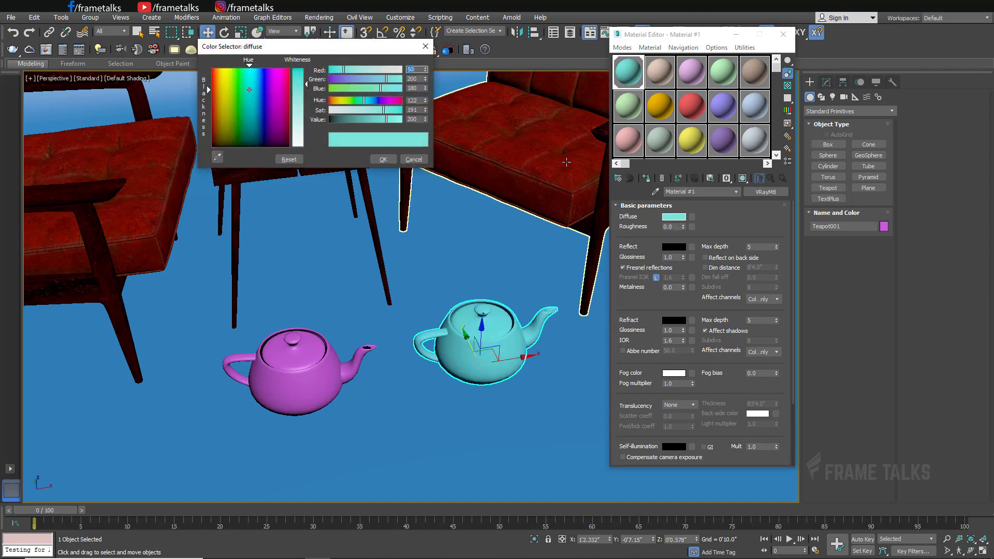
pyautogui.moveTo(376, 103); pyautogui.dragTo(342, 100)
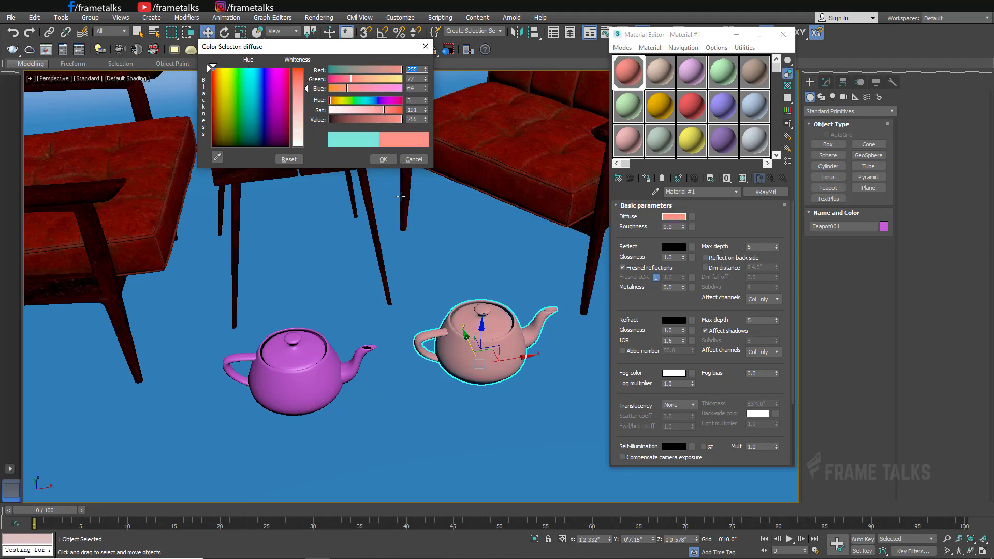
pyautogui.click(385, 159)
# Give Material #1 a grey reflection with Fresnel reflections off, a glossiness of 0.9 and a checkered sample background.
pyautogui.click(674, 247)
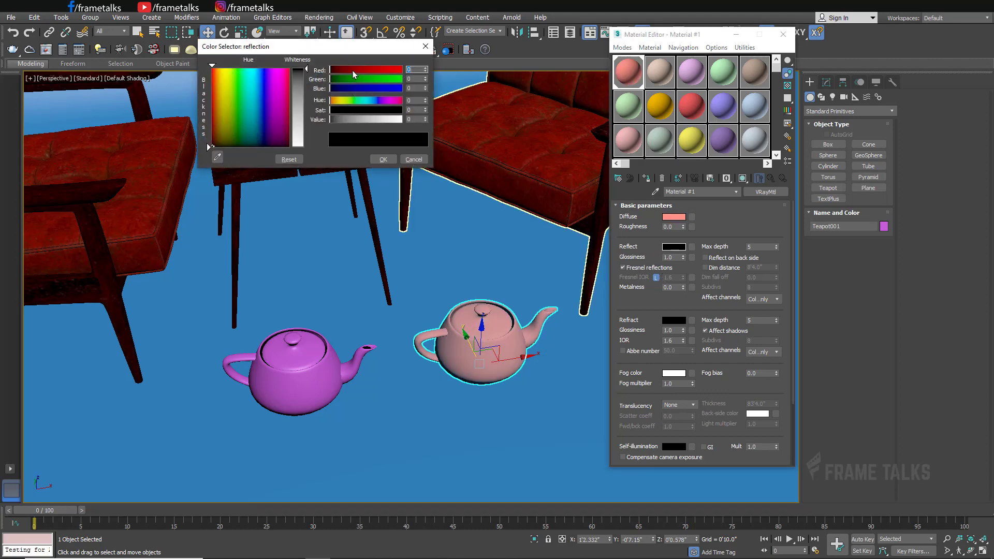
pyautogui.moveTo(308, 86); pyautogui.dragTo(307, 107)
pyautogui.click(382, 159)
pyautogui.click(623, 267)
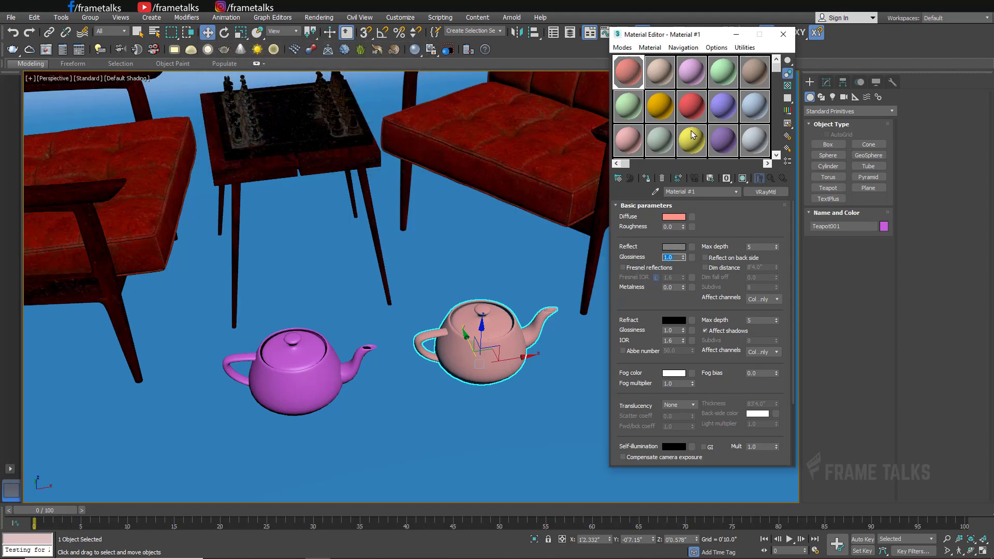
pyautogui.click(658, 81)
pyautogui.click(628, 77)
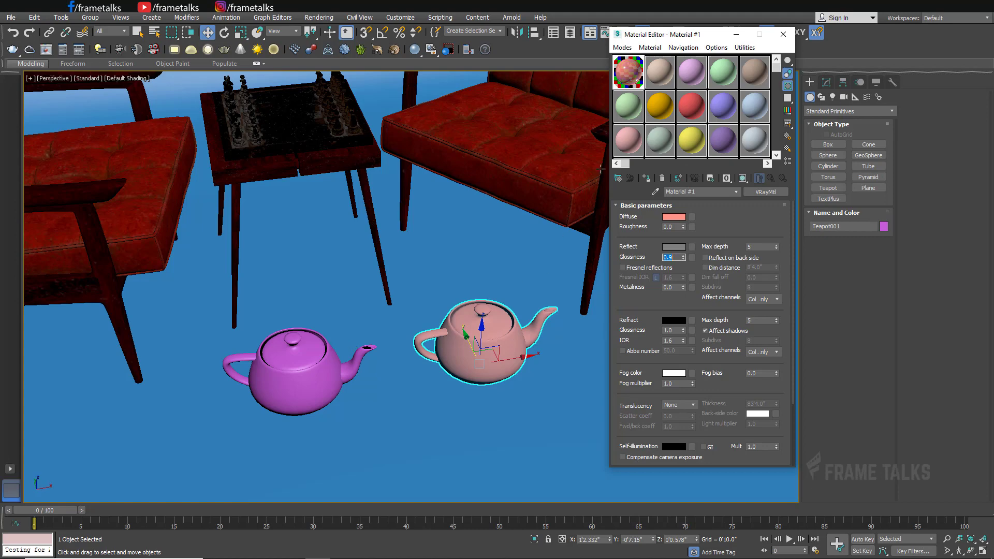
# Assign Material #2 to the left-hand teapot and set its diffuse colour to near-black, RGB 14, 13, 13.
pyautogui.click(657, 81)
pyautogui.click(319, 375)
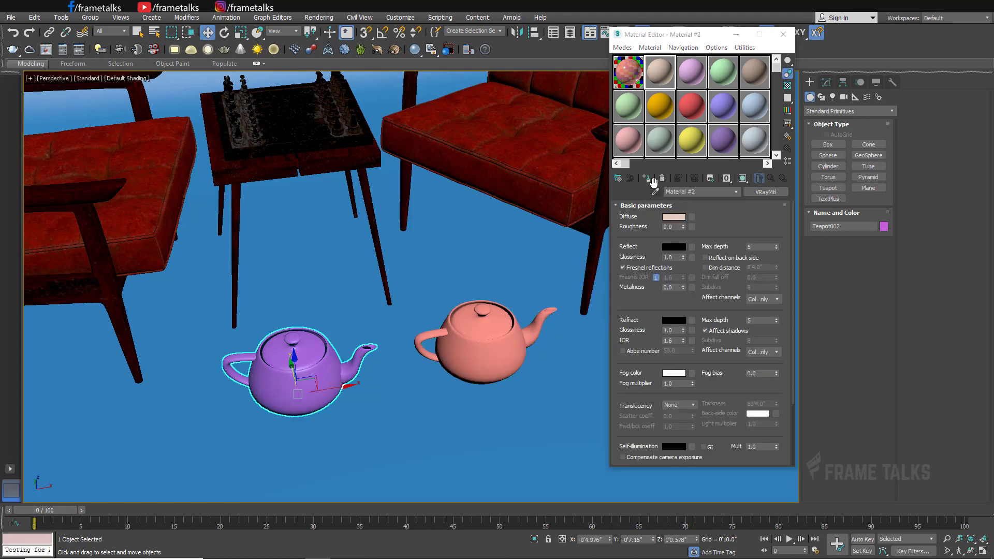
pyautogui.click(646, 178)
pyautogui.click(673, 217)
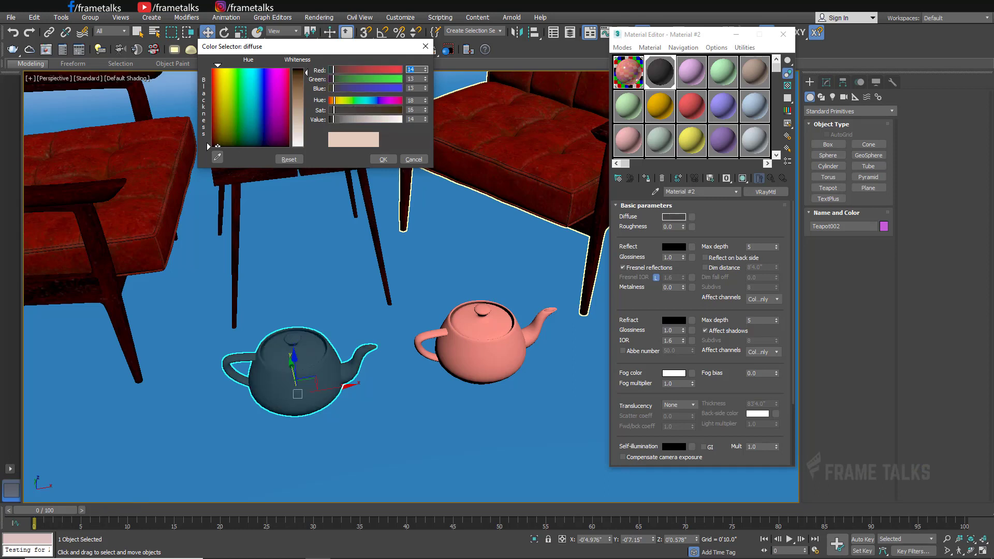
pyautogui.click(383, 159)
# Set the reflection of Material #2 to dark grey, value 29, with Fresnel reflections off and a checkered sample background.
pyautogui.click(674, 247)
pyautogui.click(362, 119)
pyautogui.click(383, 159)
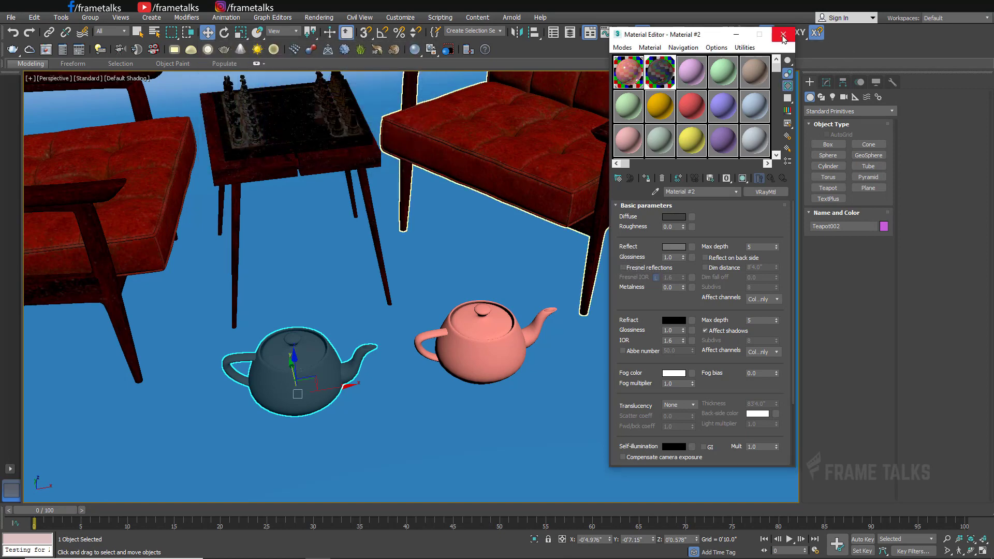
pyautogui.click(673, 247)
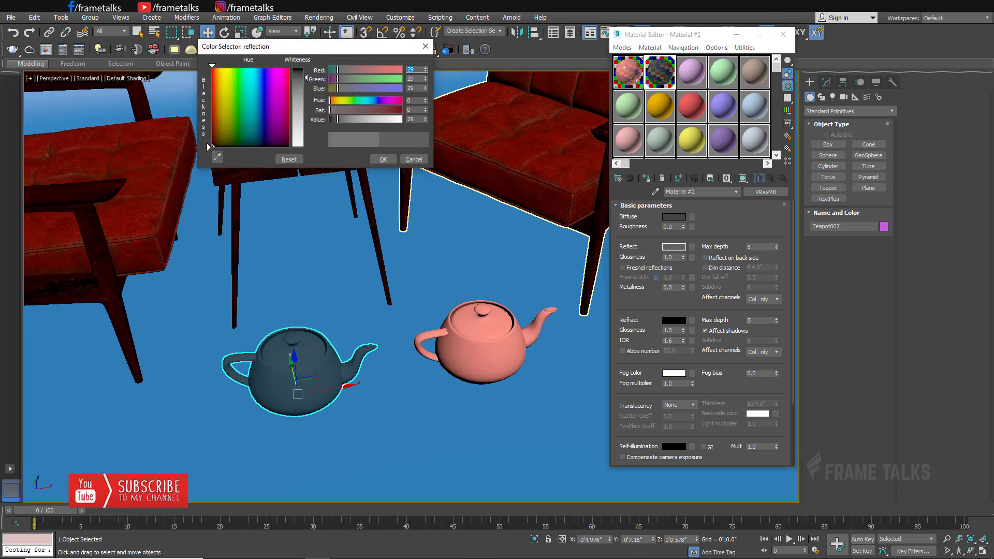
pyautogui.click(383, 159)
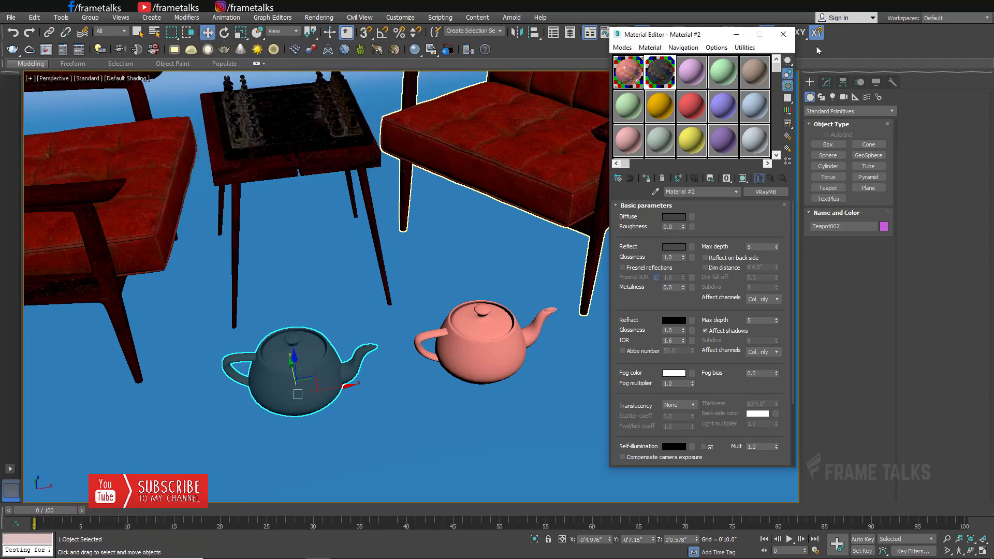
# Assign the VRay material Material #13 to the curved backdrop.
pyautogui.click(783, 36)
pyautogui.keyDown('alt'); pyautogui.moveTo(487, 336); pyautogui.dragTo(513, 292, button='middle'); pyautogui.keyUp('alt')
pyautogui.scroll(-3, 528, 253)
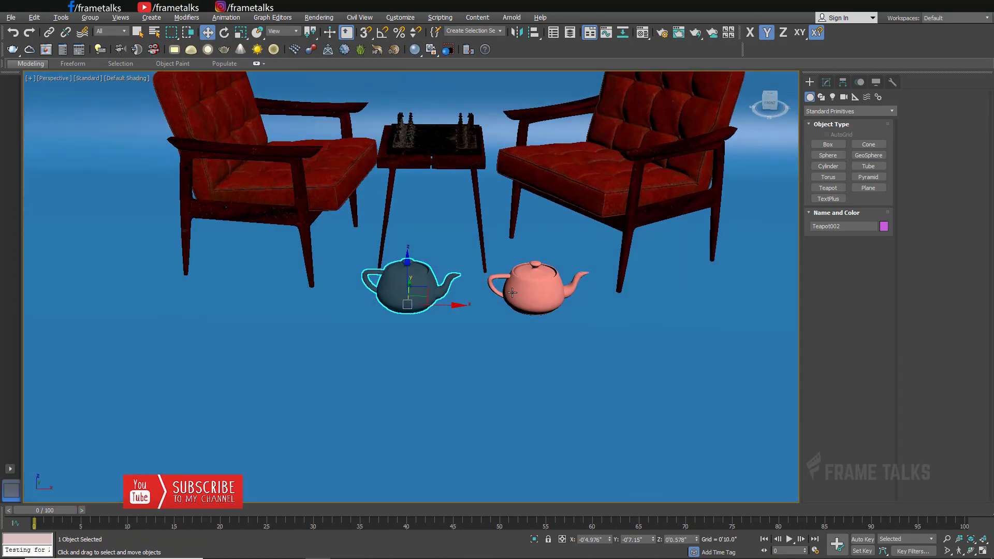
pyautogui.scroll(-2, 513, 293)
pyautogui.click(554, 364)
pyautogui.press('m')
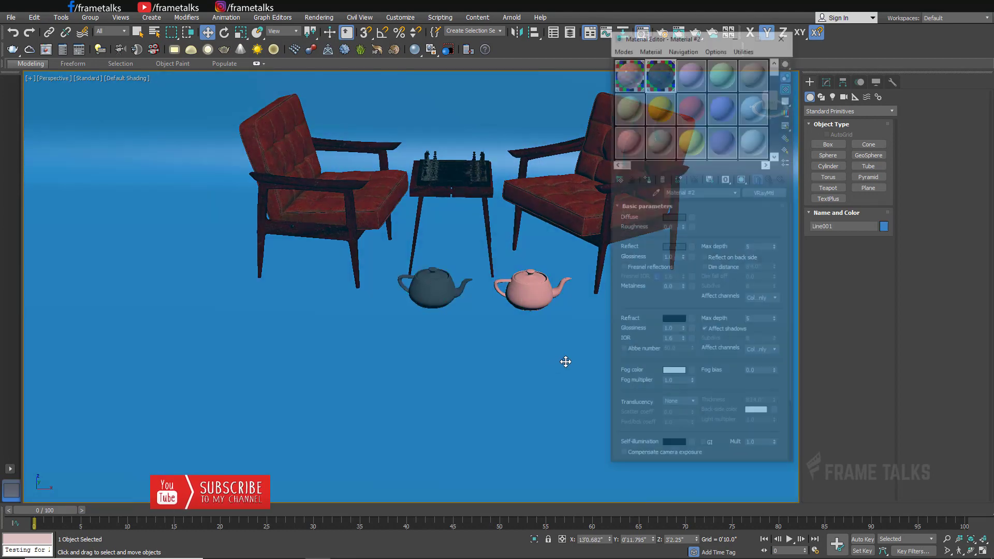
pyautogui.click(631, 143)
pyautogui.click(646, 178)
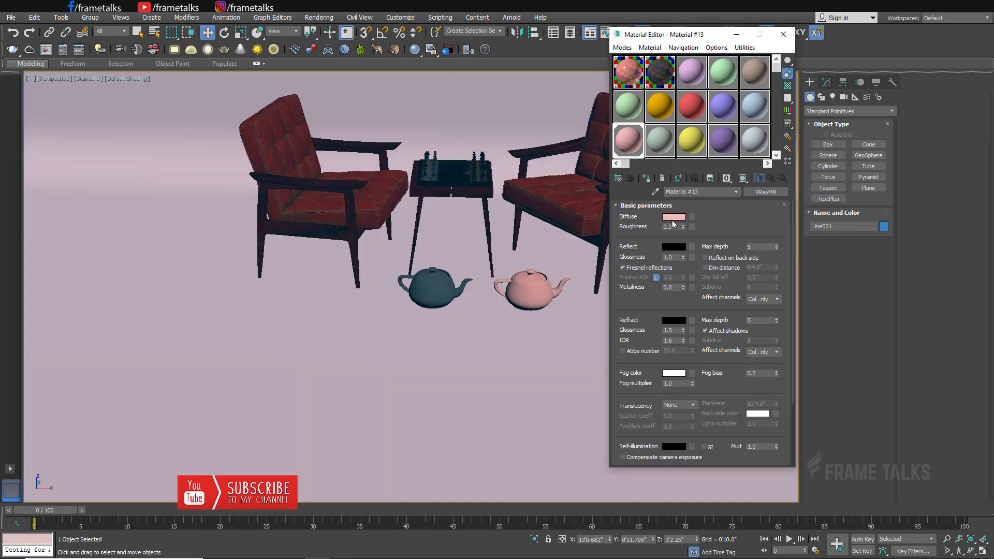
# Set the diffuse colour of the backdrop's Material #13 to dark grey, RGB 51, 51, 51.
pyautogui.click(672, 218)
pyautogui.click(330, 111)
pyautogui.click(336, 120)
pyautogui.moveTo(336, 124); pyautogui.dragTo(339, 121)
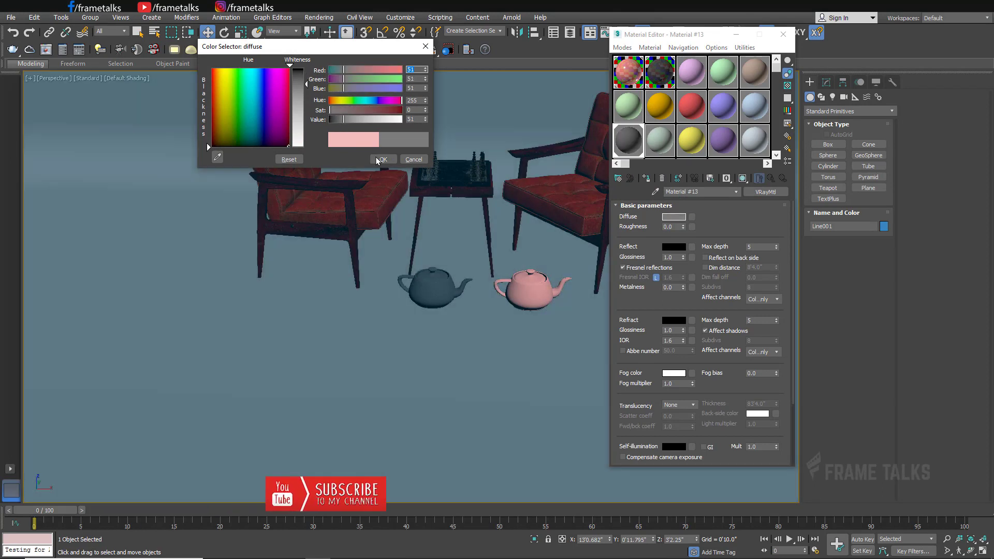
pyautogui.click(384, 159)
pyautogui.click(782, 34)
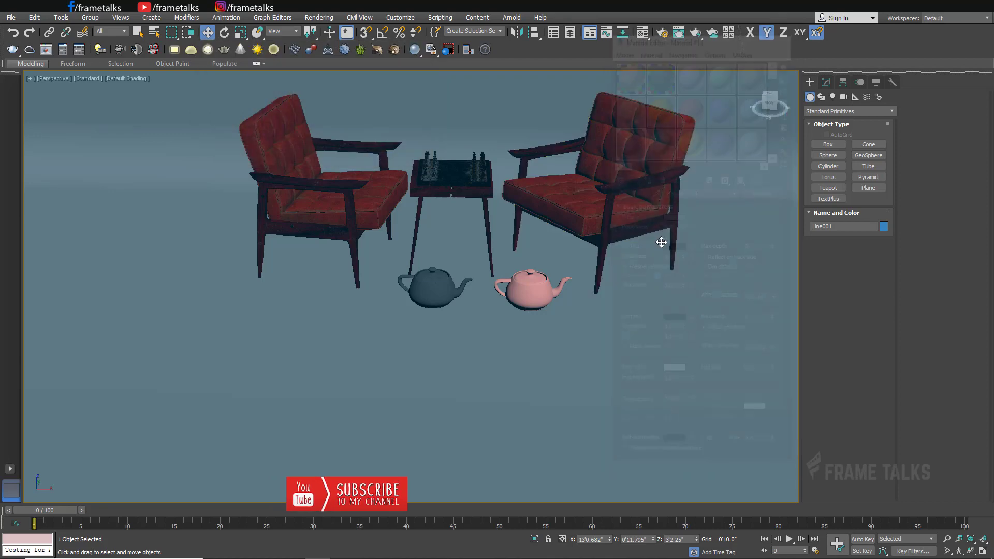
# Create a physical camera from the perspective view with both chairs, the chess table and both teapots in frame.
pyautogui.scroll(5, 475, 331)
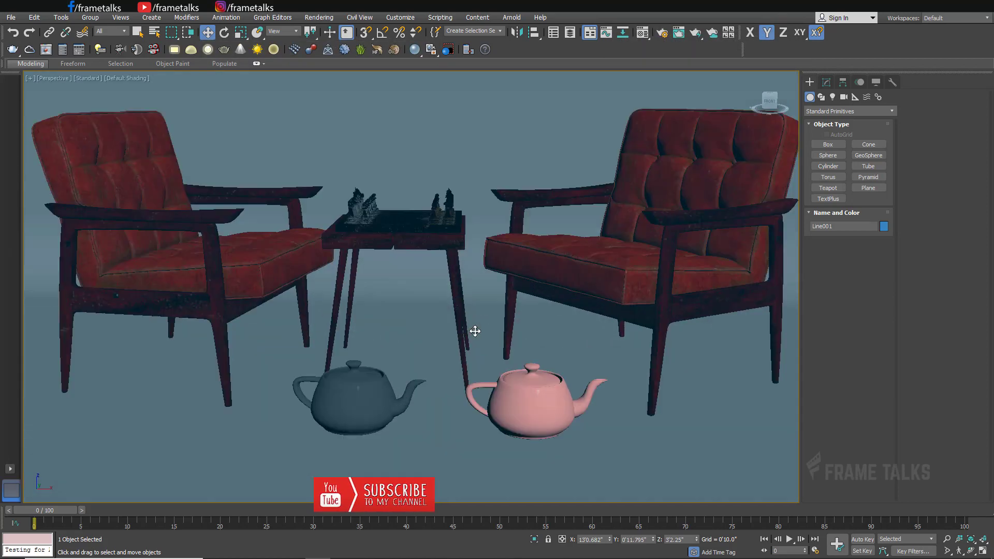
pyautogui.scroll(-5, 475, 330)
pyautogui.moveTo(479, 324)
pyautogui.mouseDown(button='middle')
pyautogui.moveTo(506, 321)
pyautogui.moveTo(461, 325)
pyautogui.moveTo(490, 328)
pyautogui.mouseUp(button='middle')
pyautogui.scroll(2, 463, 326)
pyautogui.hotkey('ctrl', 'c')
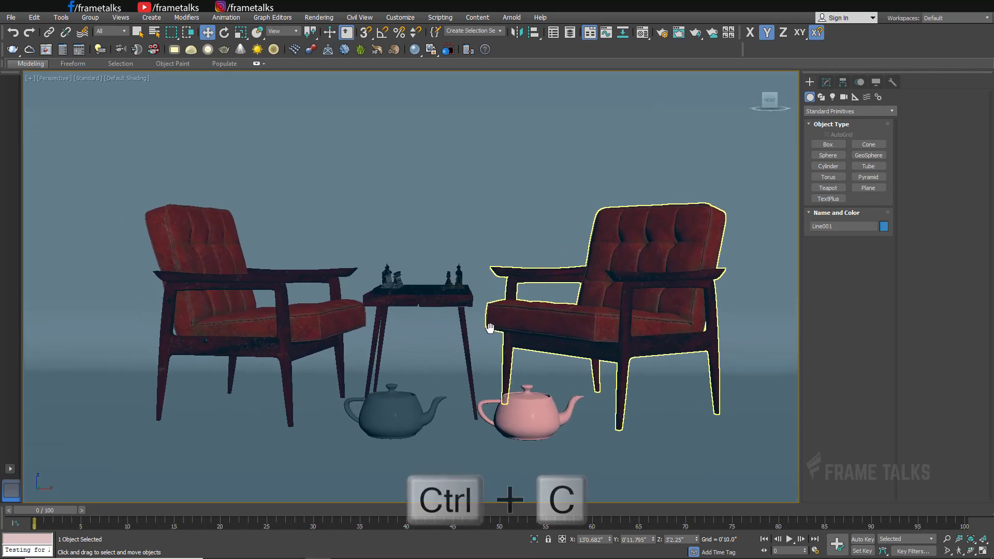
# Set the render output size to the HDTV (video) preset at 1920 by 1080.
pyautogui.press('F10')
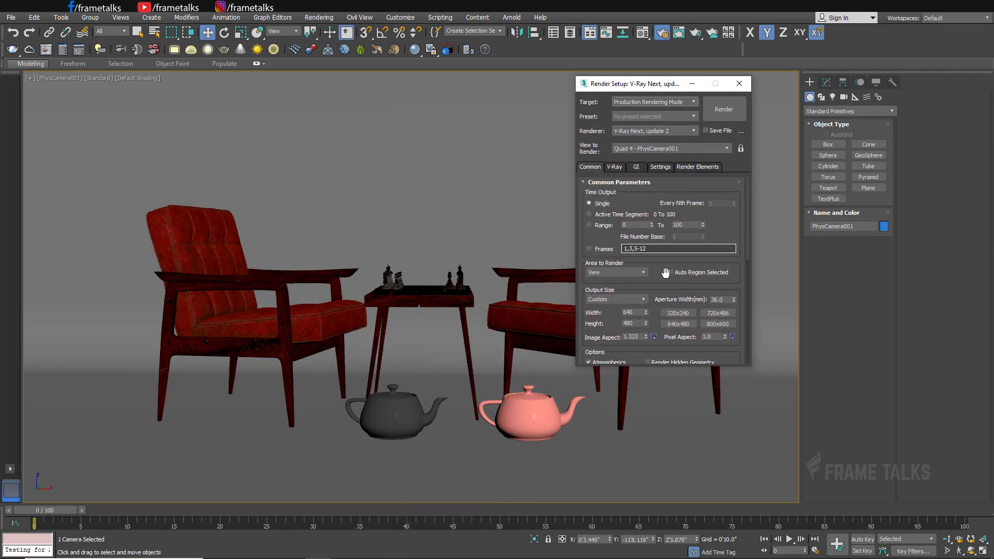
pyautogui.scroll(-3, 660, 272)
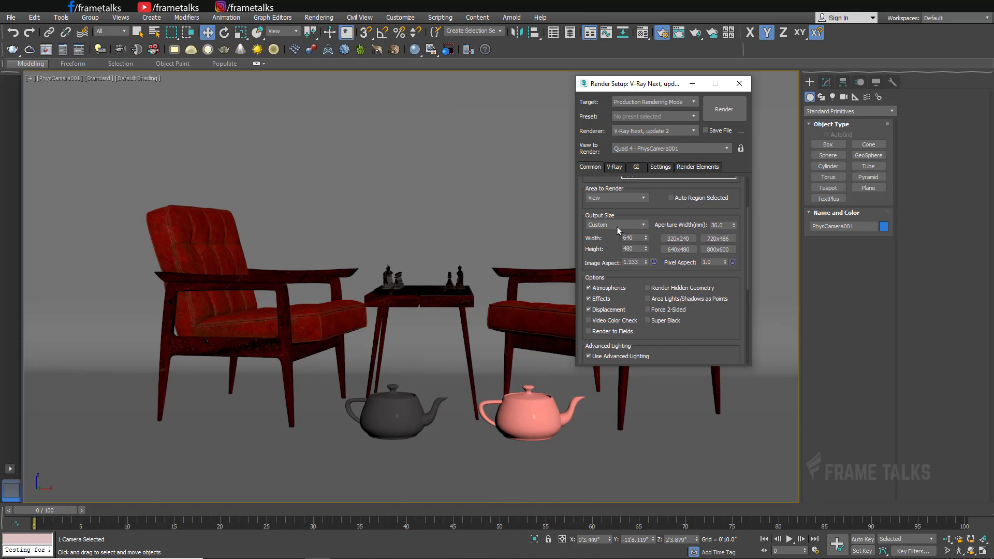
pyautogui.click(618, 227)
pyautogui.click(620, 358)
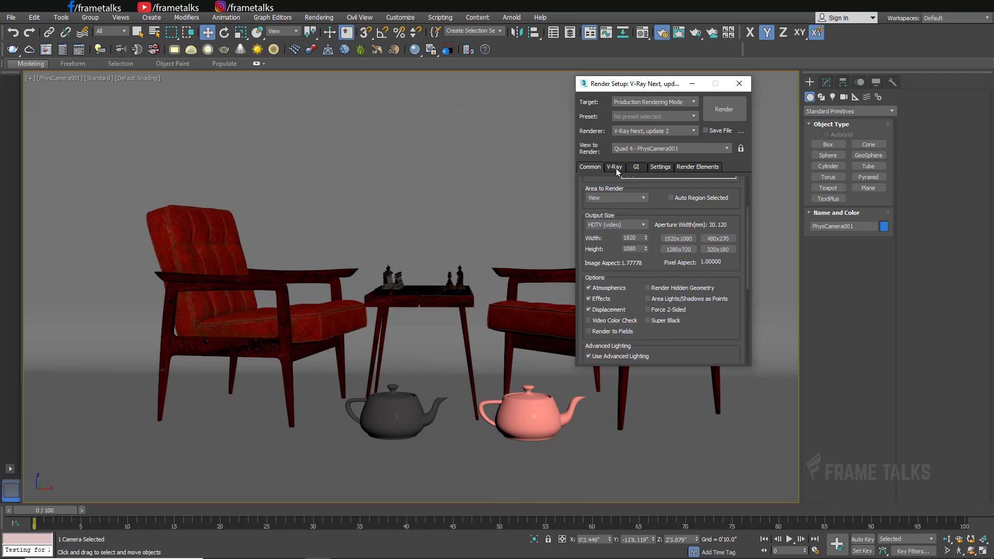
# Set the V-Ray image sampler type to Bucket and the image filter to Catmull-Rom.
pyautogui.click(615, 167)
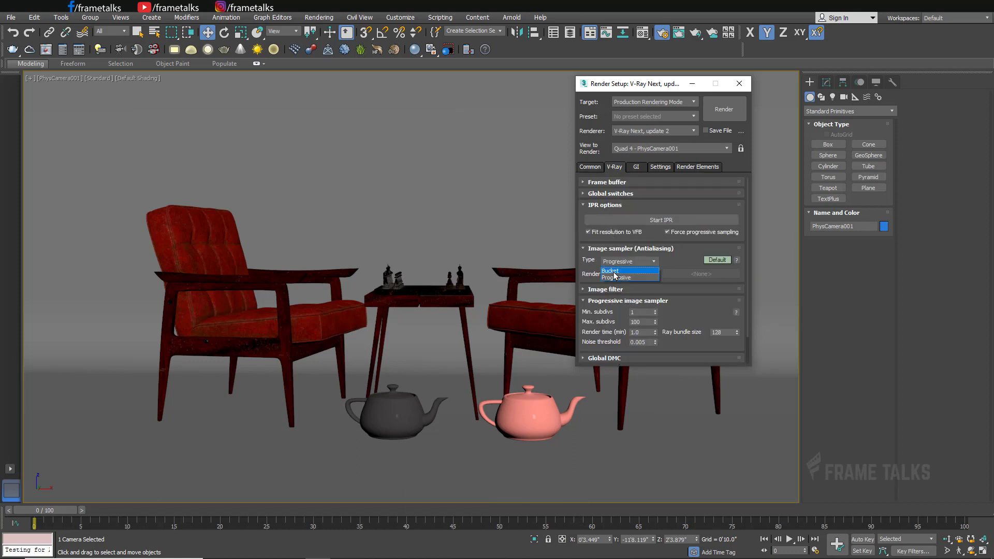
pyautogui.click(615, 271)
pyautogui.click(642, 275)
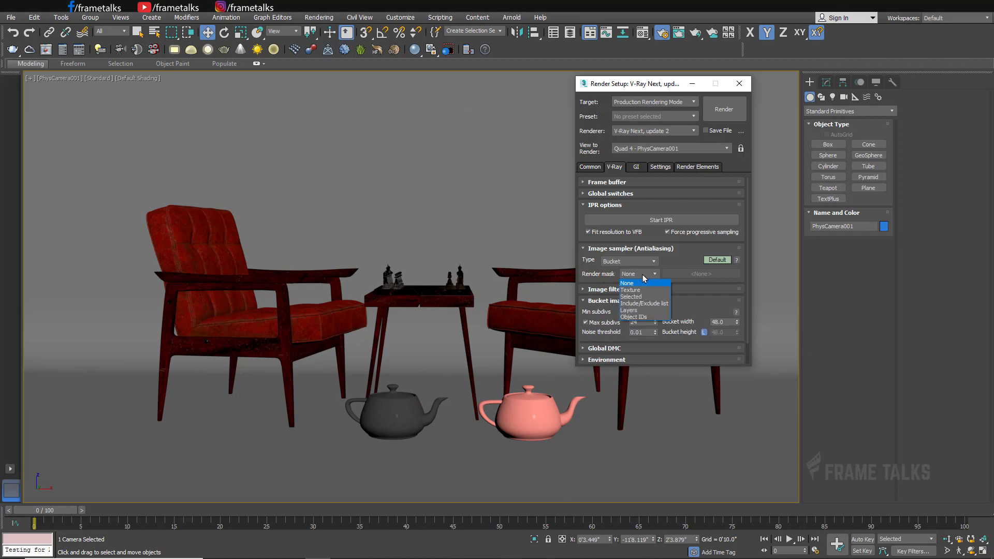
pyautogui.click(642, 275)
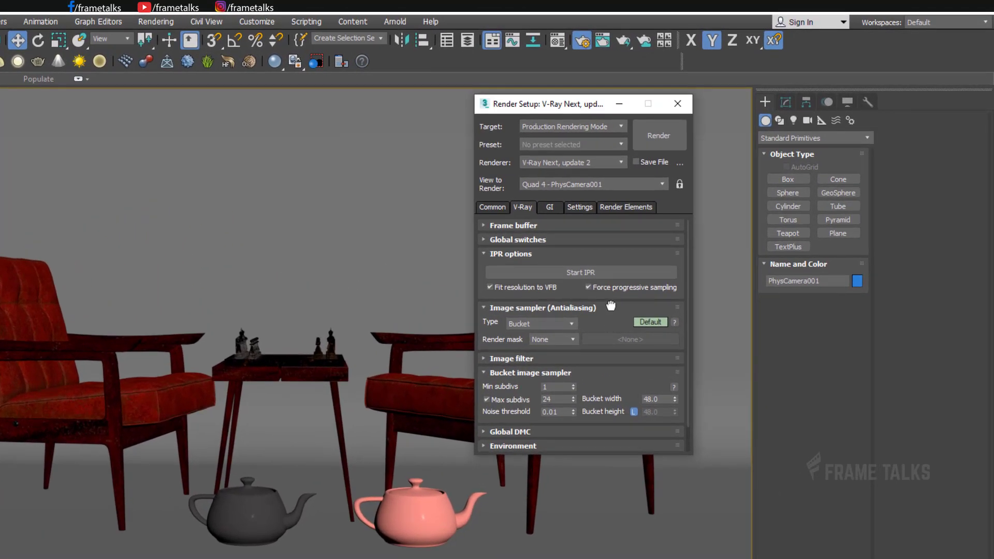
pyautogui.scroll(-2, 611, 318)
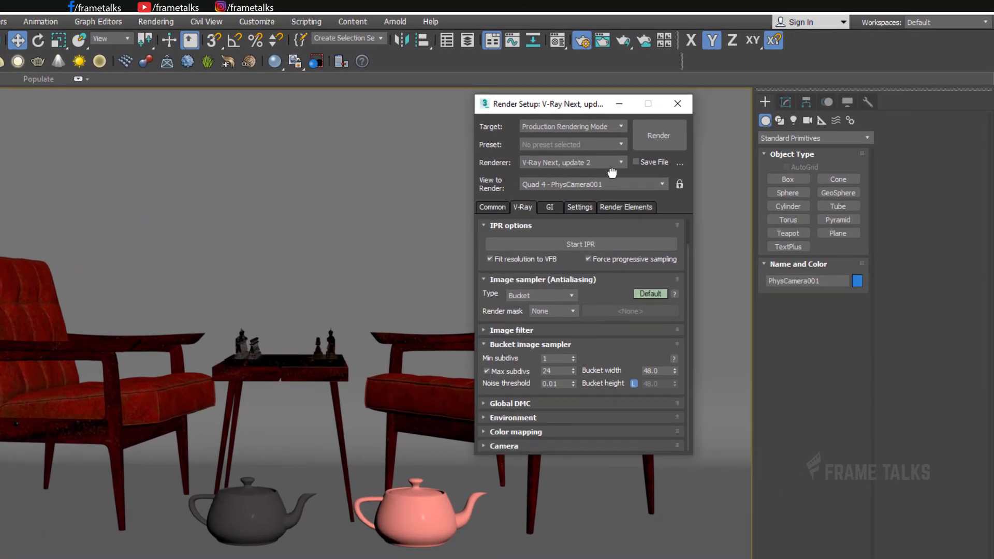
pyautogui.click(563, 330)
pyautogui.click(638, 346)
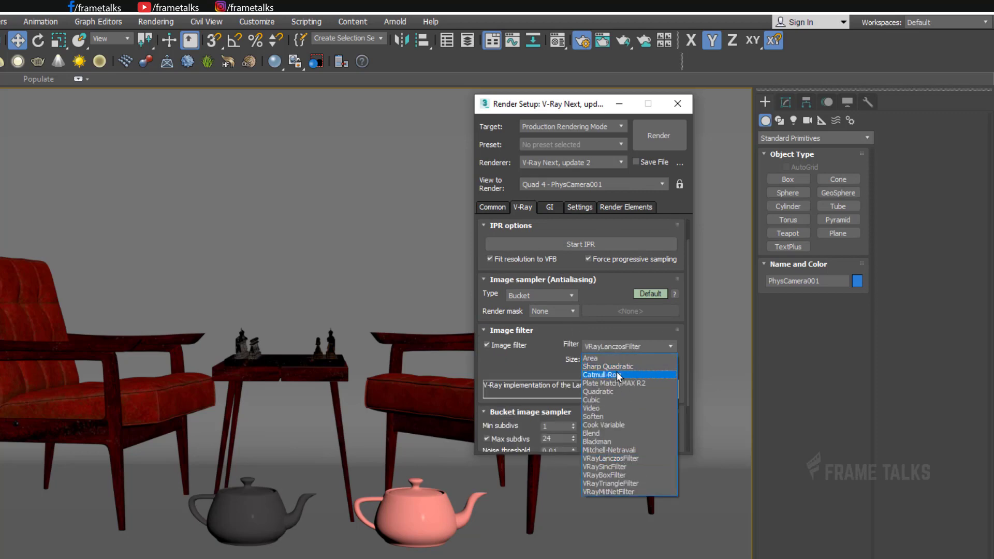
pyautogui.click(616, 371)
# Set the bucket image sampler's max subdivs to 16 and its noise threshold to 0.003.
pyautogui.moveTo(596, 428); pyautogui.dragTo(594, 319)
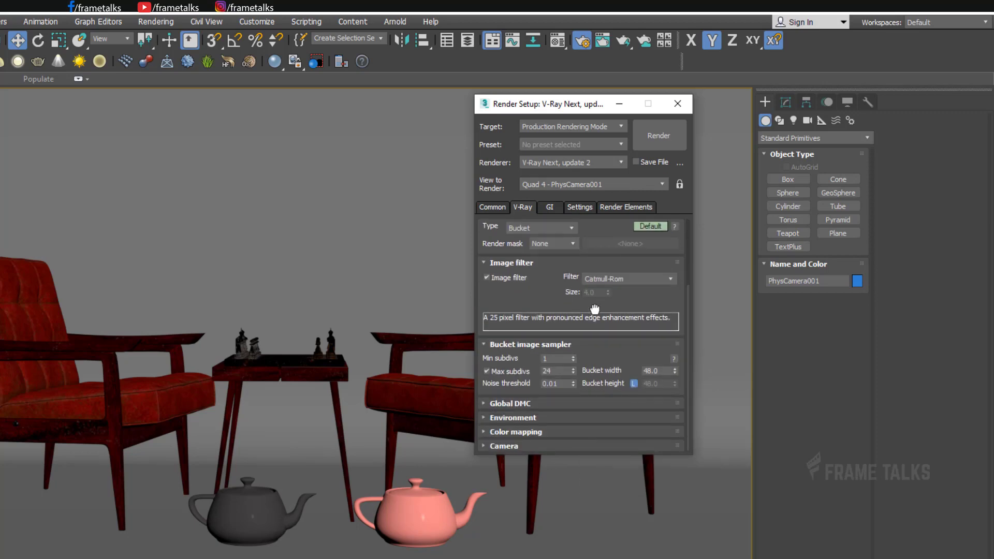
pyautogui.doubleClick(557, 371)
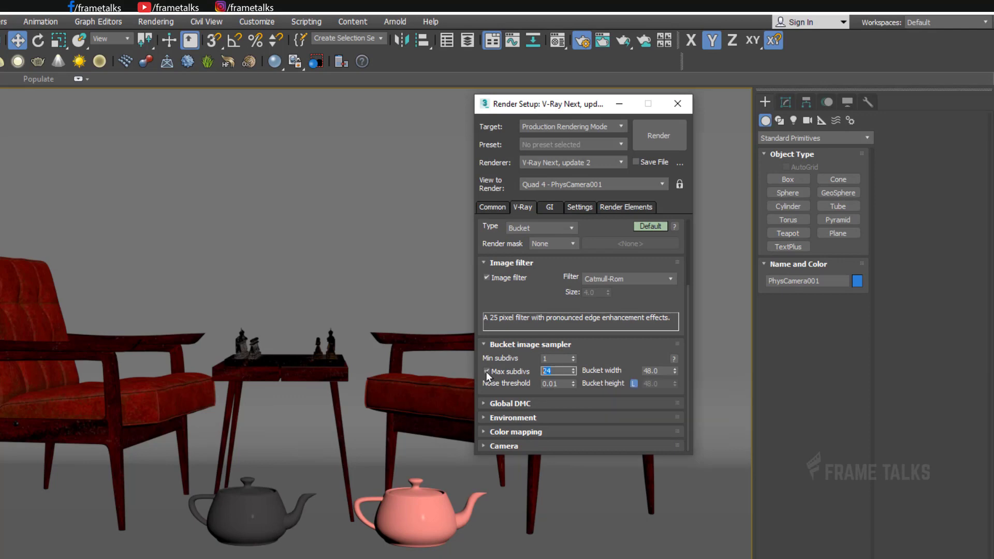
pyautogui.click(564, 383)
pyautogui.write('16')
pyautogui.press('Return')
# Expand the Global DMC settings in Advanced mode and reopen the Render Setup window.
pyautogui.click(604, 402)
pyautogui.click(646, 386)
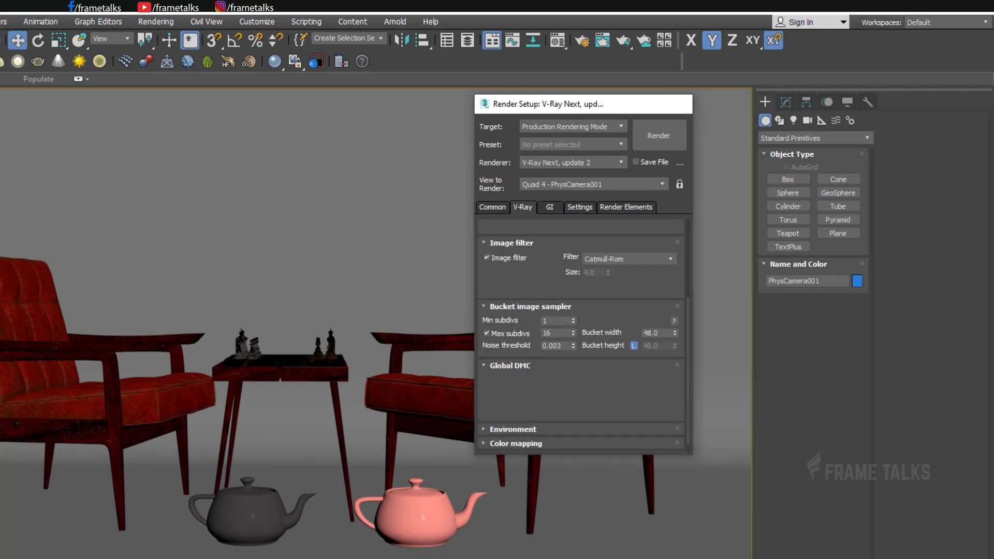
pyautogui.click(677, 104)
pyautogui.press('F10')
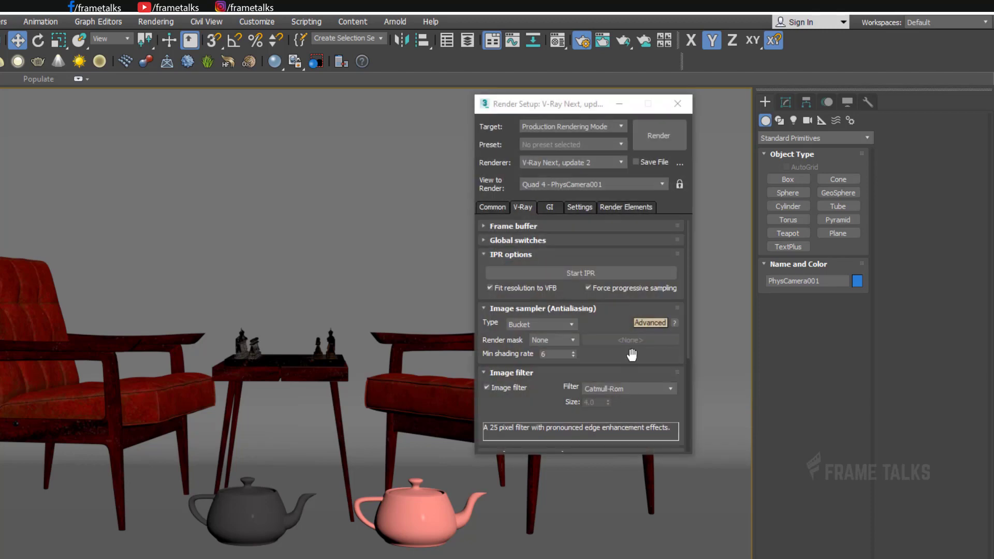
# Set the color mapping type to Exponential and enable Clamp output.
pyautogui.scroll(-5, 624, 361)
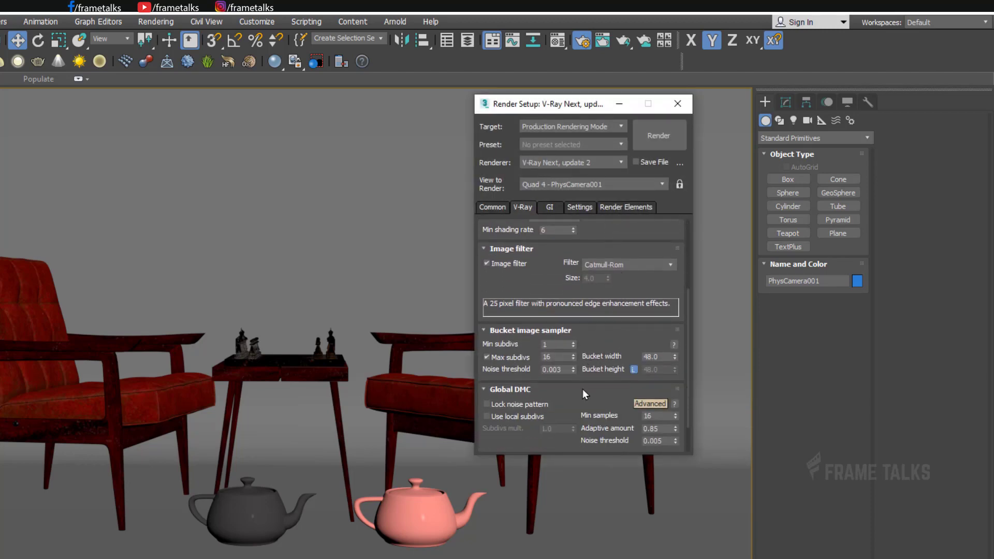
pyautogui.scroll(-2, 580, 409)
pyautogui.scroll(-5, 579, 418)
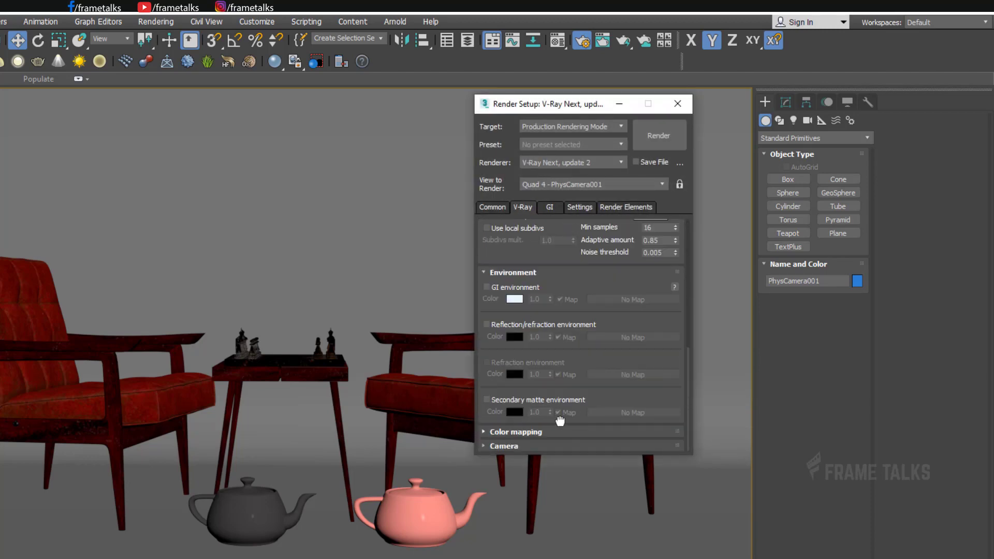
pyautogui.click(552, 432)
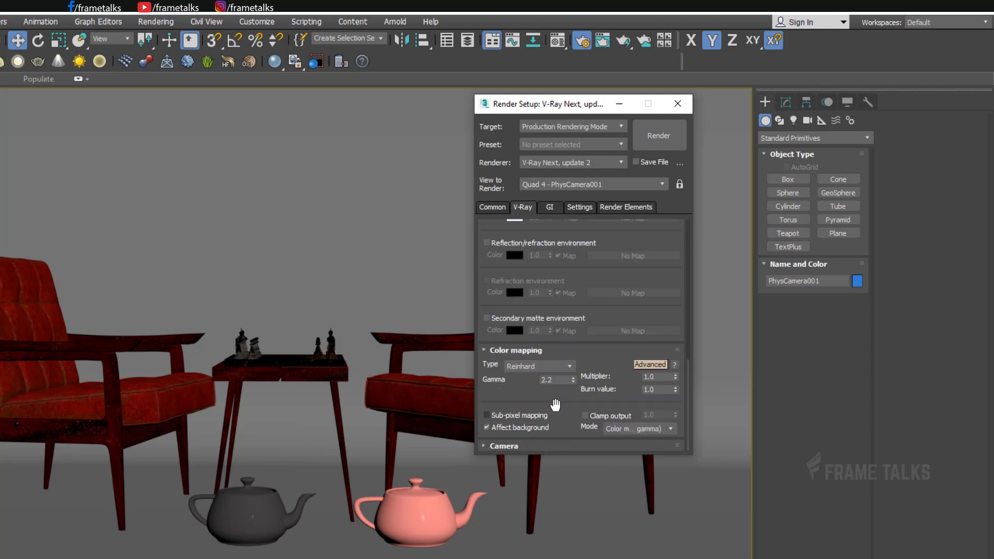
pyautogui.click(533, 366)
pyautogui.click(524, 386)
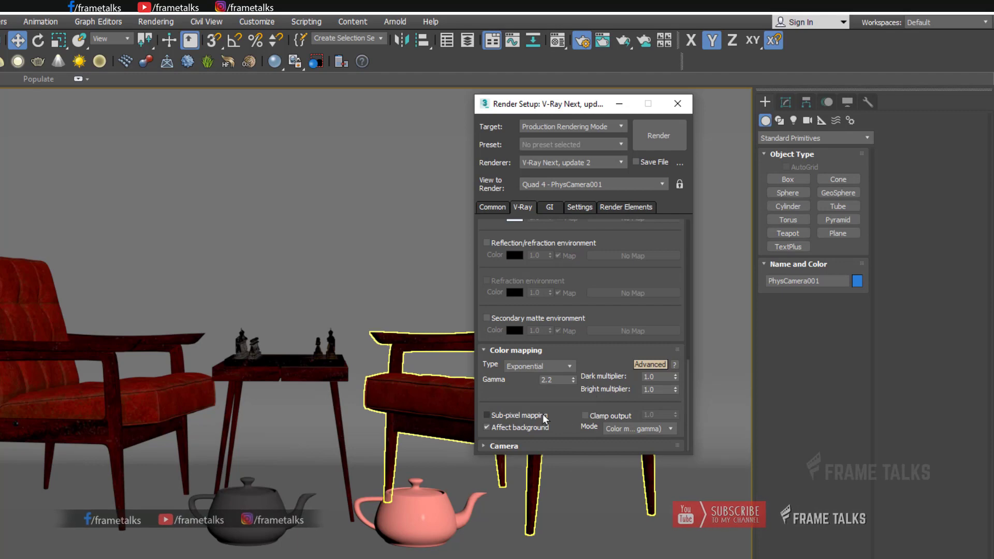
pyautogui.click(609, 417)
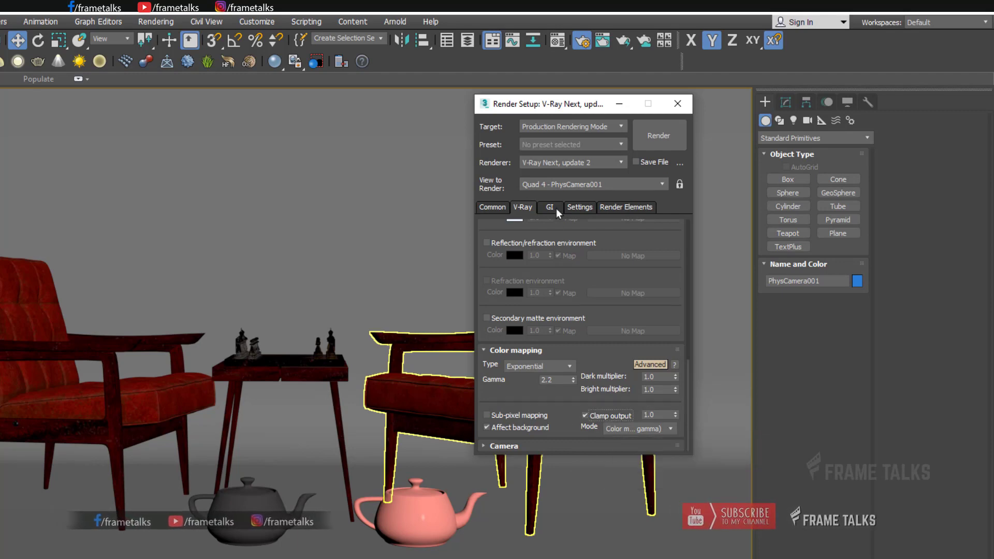
# Set the primary global illumination engine to Irradiance map, with Light cache as the secondary engine.
pyautogui.click(550, 206)
pyautogui.click(562, 272)
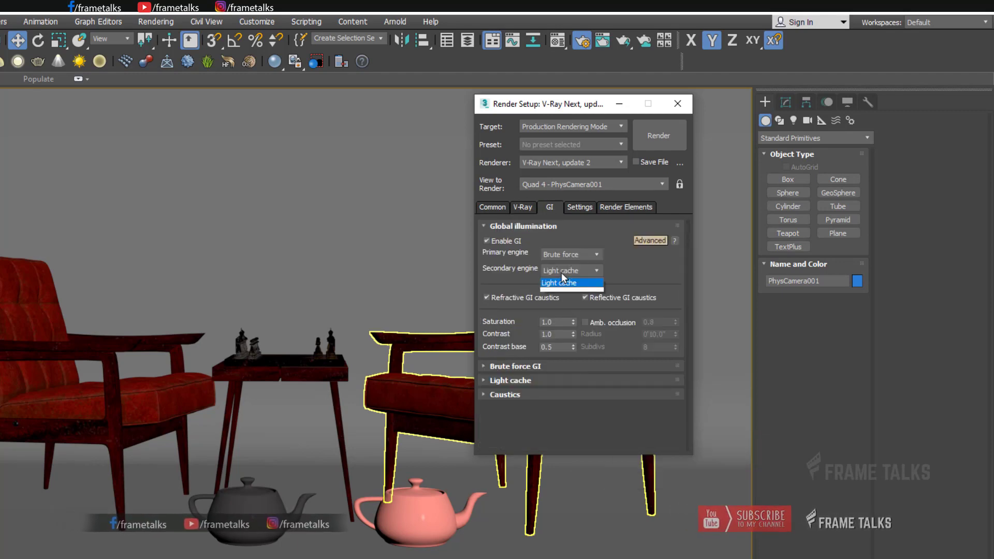
pyautogui.click(561, 272)
pyautogui.click(570, 255)
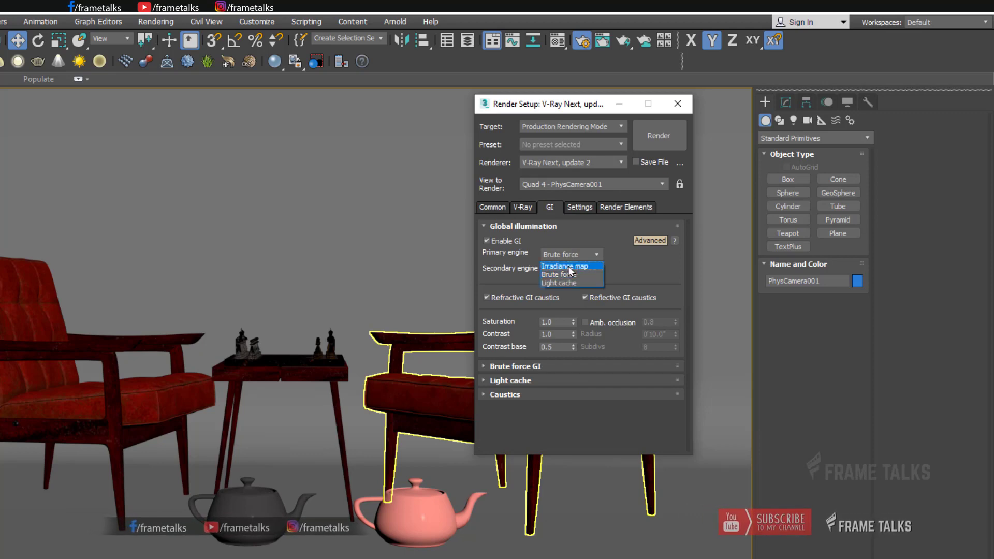
pyautogui.click(570, 266)
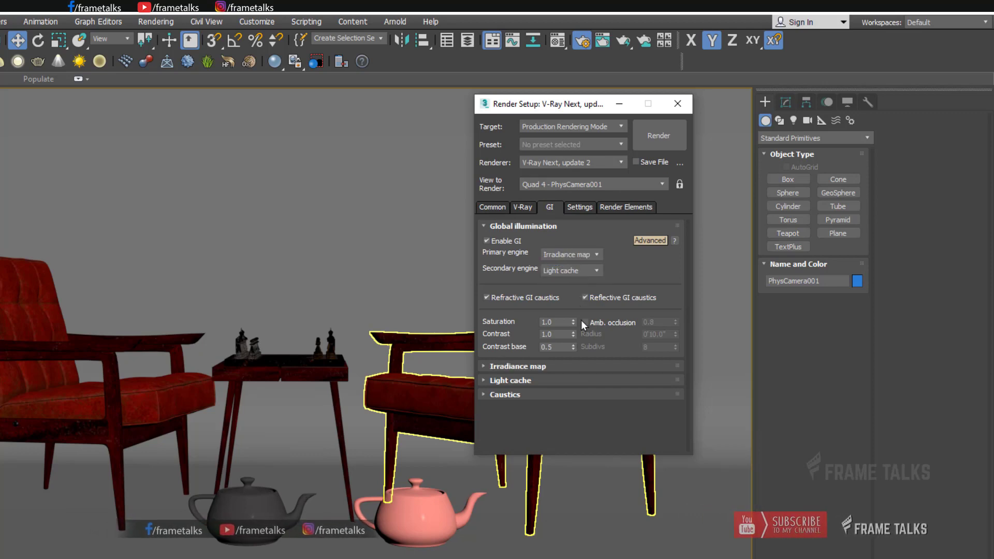
# Expand the irradiance map and light cache settings and set the irradiance map preset to Medium.
pyautogui.click(557, 365)
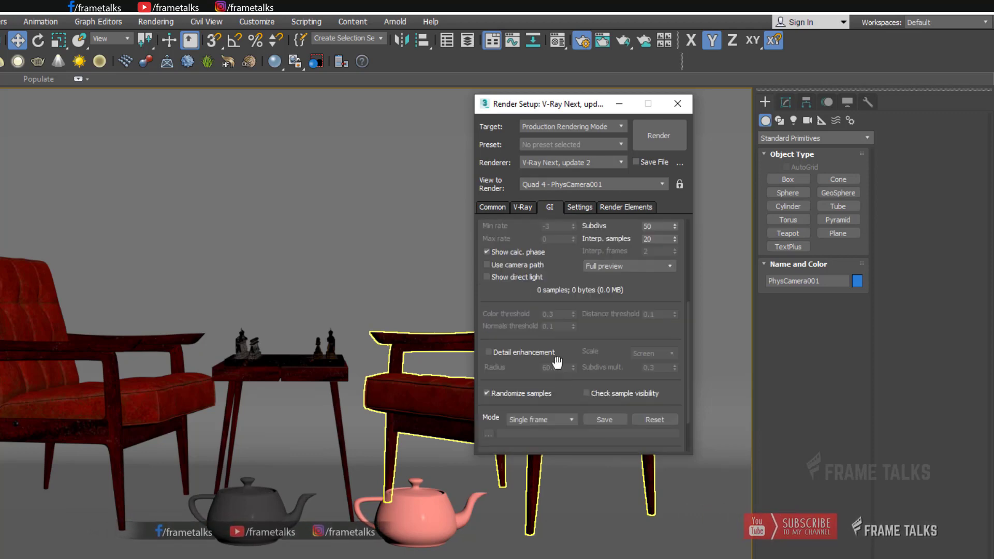
pyautogui.scroll(3, 571, 427)
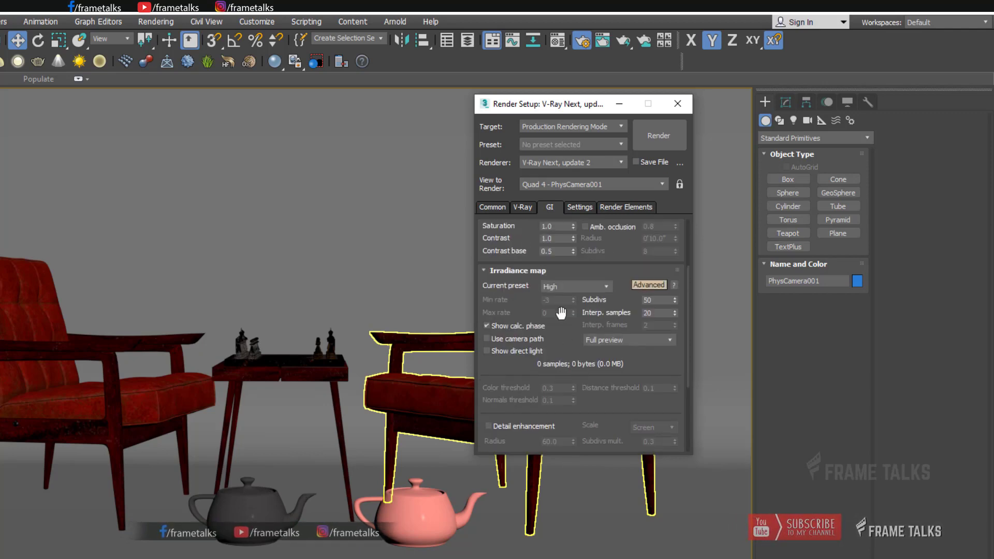
pyautogui.scroll(-5, 556, 403)
pyautogui.click(558, 432)
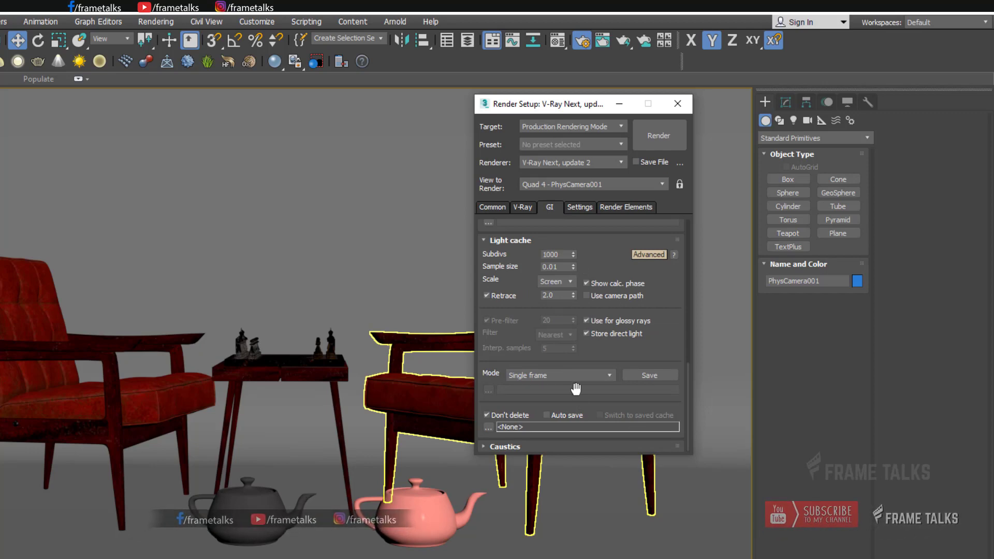
pyautogui.scroll(10, 577, 396)
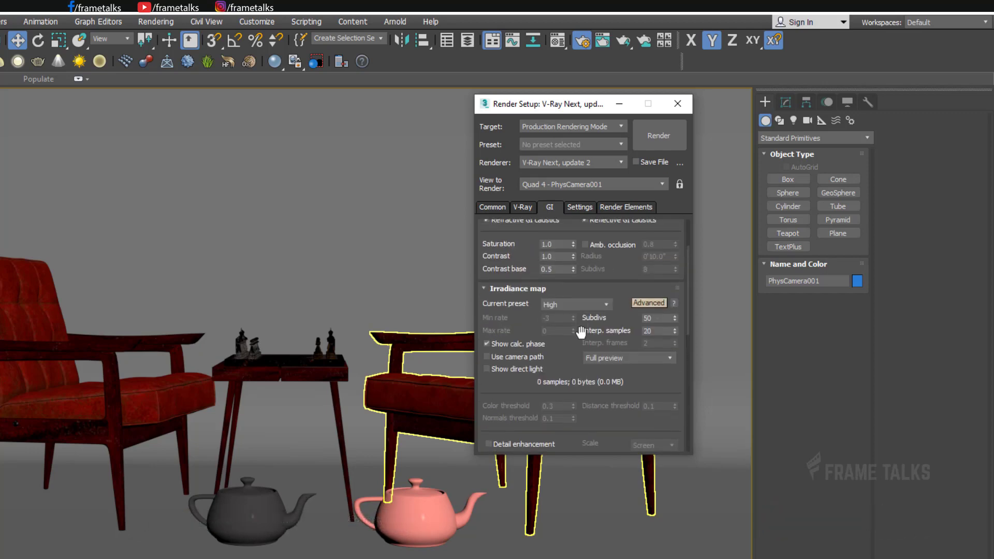
pyautogui.click(576, 305)
pyautogui.click(568, 342)
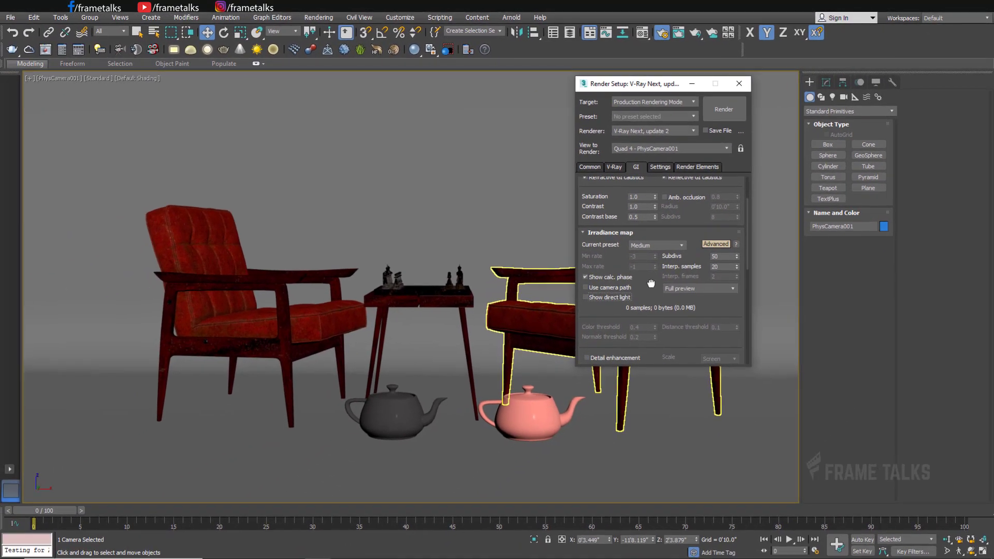
pyautogui.click(641, 180)
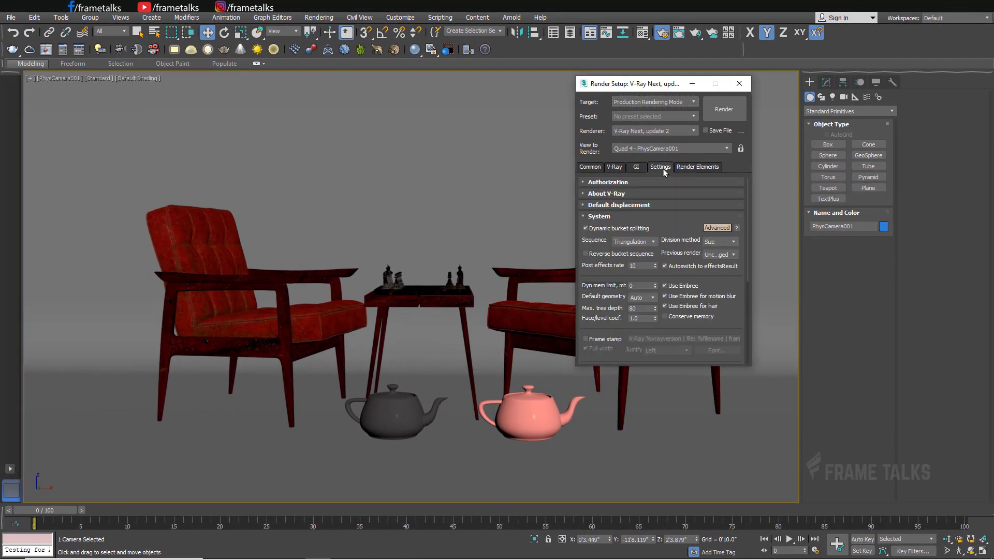
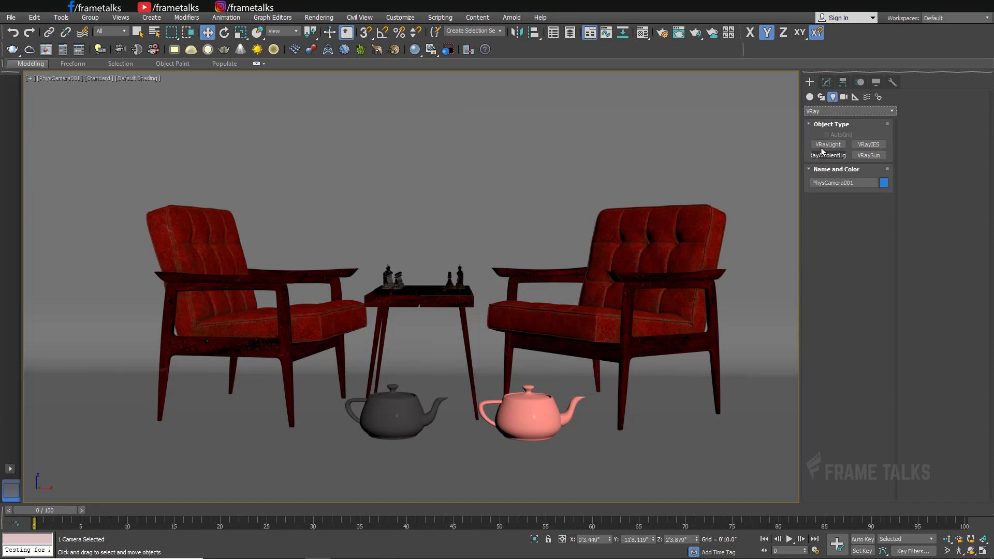
# Draw a plane VRayLight about 8' by 3'9" over the chairs and table in the Top view.
pyautogui.hotkey('alt', 'w')
pyautogui.middleClick(370, 231)
pyautogui.hotkey('alt', 'w')
pyautogui.scroll(-6, 418, 278)
pyautogui.moveTo(421, 222); pyautogui.dragTo(366, 257, button='middle')
pyautogui.moveTo(354, 232); pyautogui.dragTo(369, 242)
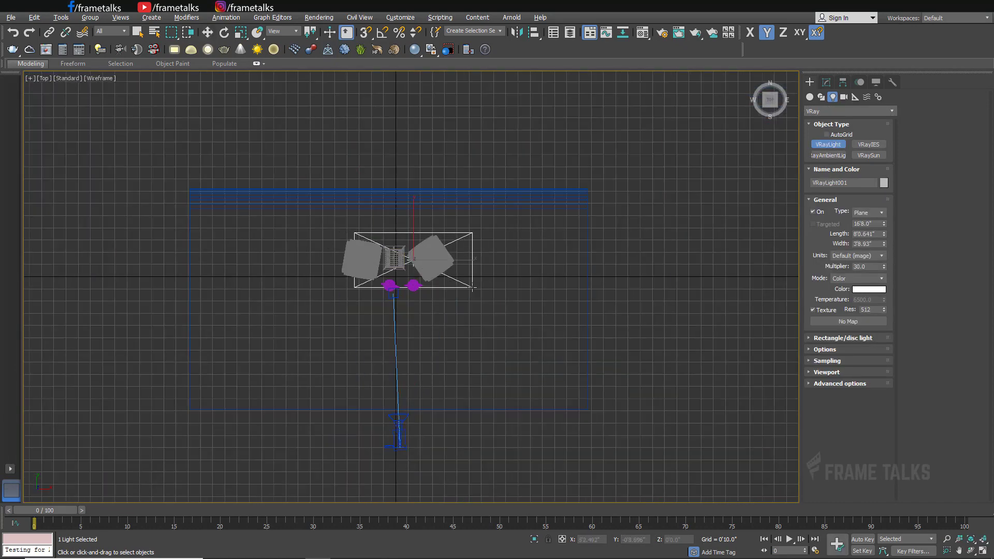
# Move the plane light in the Top view so it is centred over the chairs and table.
pyautogui.press('w')
pyautogui.moveTo(453, 278); pyautogui.dragTo(412, 276, button='middle')
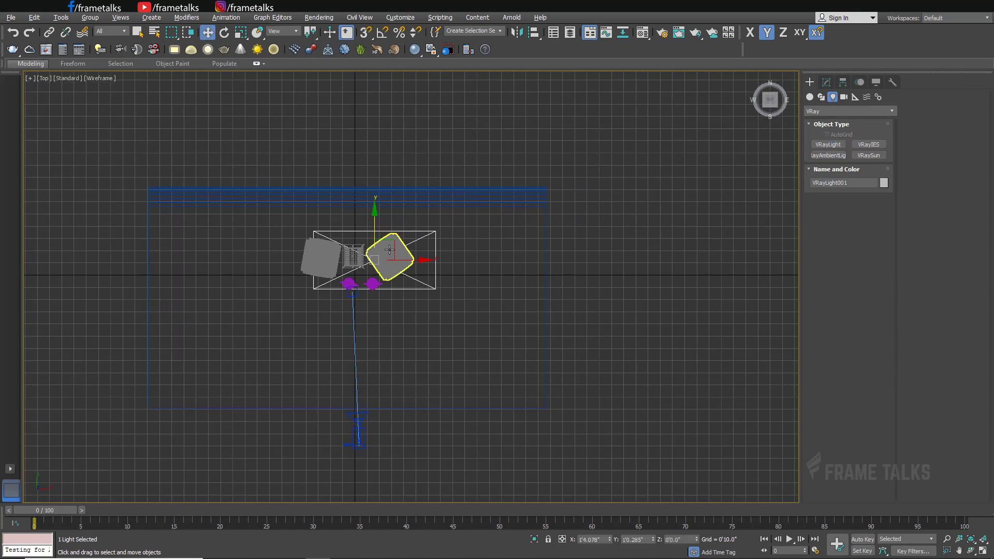
pyautogui.click(387, 244)
pyautogui.click(405, 247)
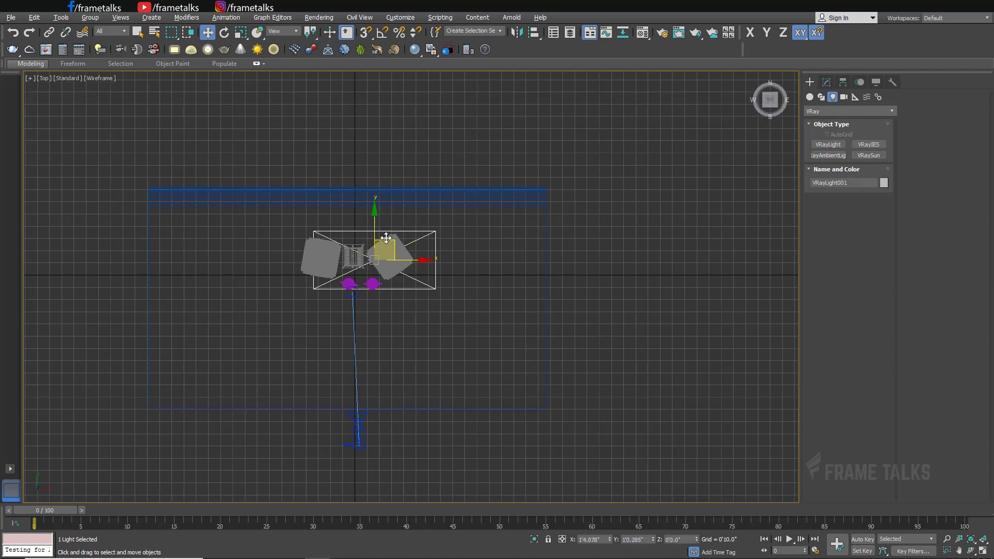
pyautogui.moveTo(386, 237); pyautogui.dragTo(369, 225)
pyautogui.click(826, 83)
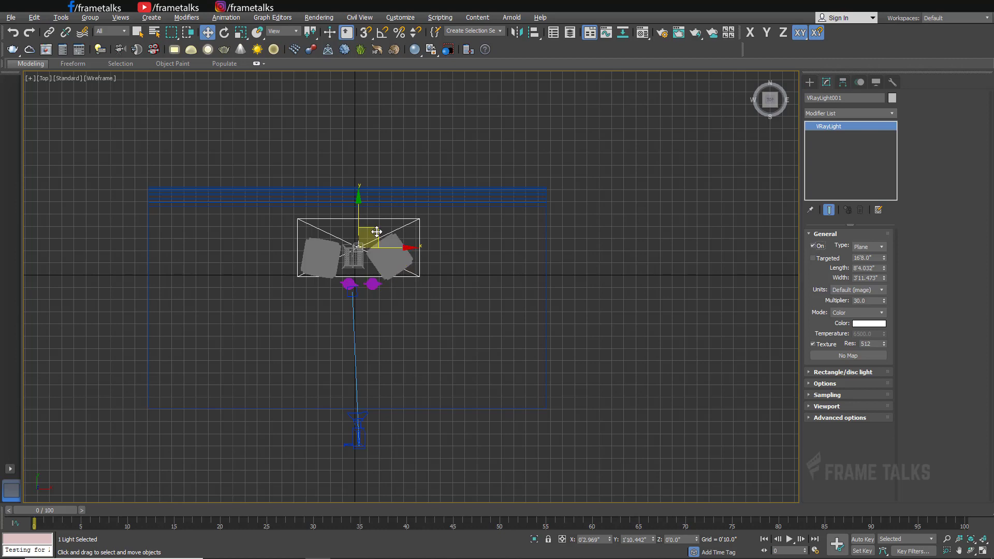
# Raise the plane light in the Left view to about 5'1" so it hangs above the chairs.
pyautogui.press('l')
pyautogui.scroll(-3, 311, 300)
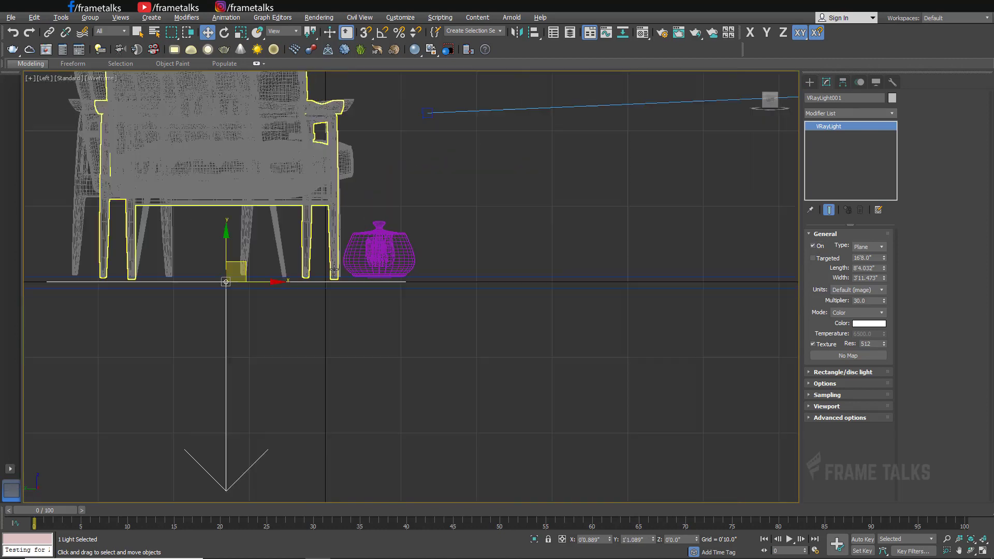
pyautogui.scroll(-5, 334, 269)
pyautogui.moveTo(349, 317); pyautogui.dragTo(374, 150)
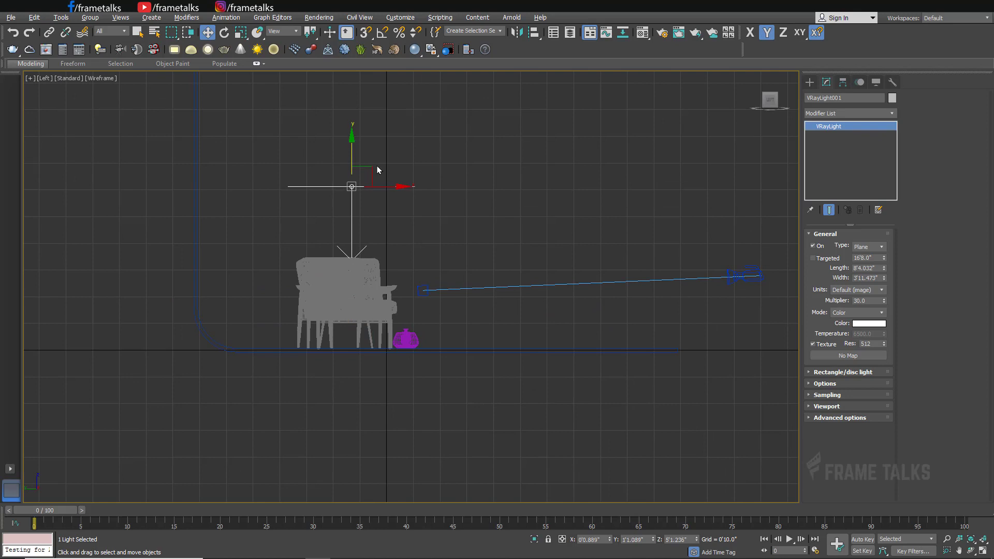
# Draw a second plane VRayLight, about 3'5" by 5'7", around the chair profile in the Left view.
pyautogui.click(811, 83)
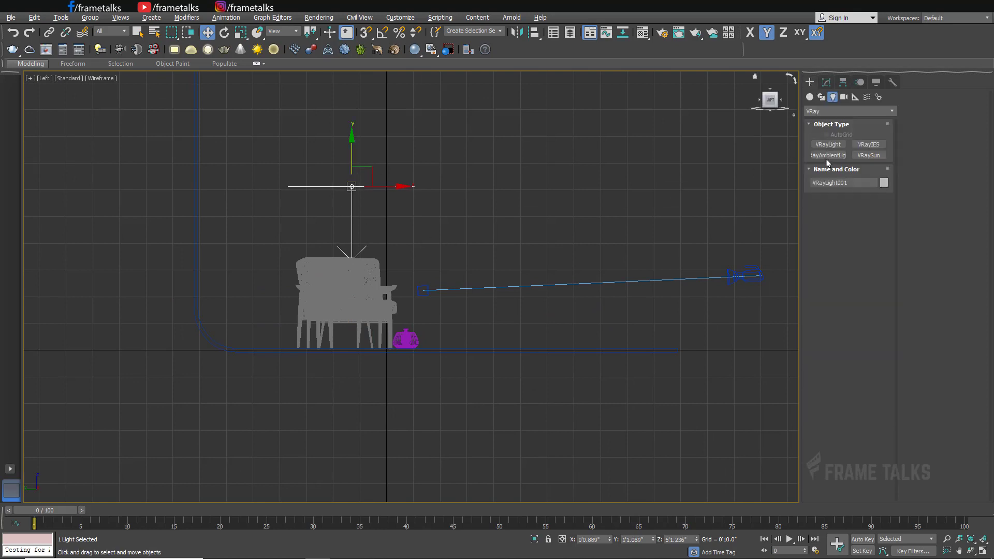
pyautogui.click(829, 144)
pyautogui.moveTo(301, 176); pyautogui.dragTo(411, 354)
pyautogui.rightClick(411, 354)
pyautogui.moveTo(374, 245)
pyautogui.mouseDown()
pyautogui.moveTo(371, 235)
pyautogui.moveTo(384, 254)
pyautogui.mouseUp()
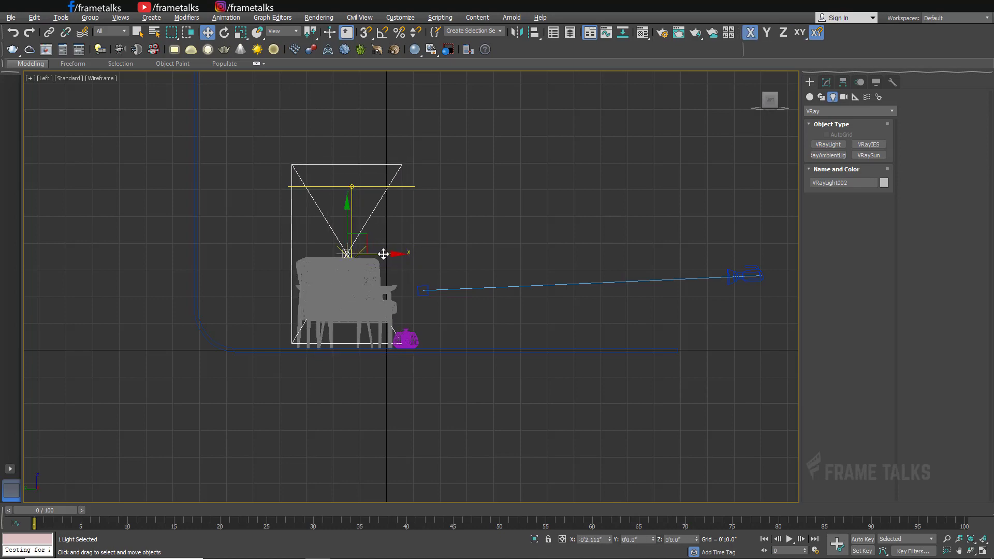
# Move the second light in the Top view to the left of the chairs, at about X -12'9".
pyautogui.hotkey('alt', 'w')
pyautogui.middleClick(247, 168)
pyautogui.hotkey('alt', 'w')
pyautogui.moveTo(438, 278); pyautogui.dragTo(318, 278)
pyautogui.hotkey('ctrl', 'z')
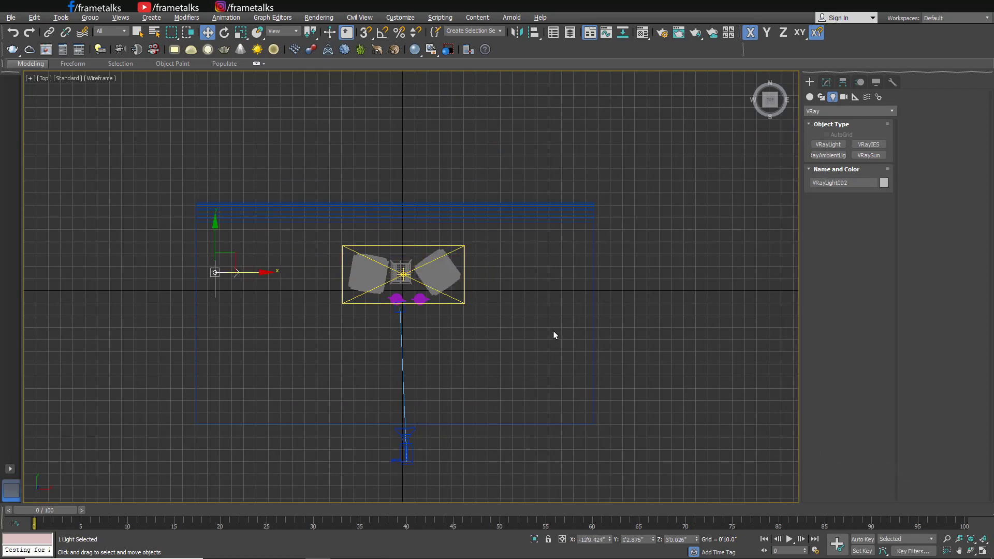
# Turn off the overhead light and move the camera in line with its target, to about X -0'2", Y -11'4".
pyautogui.click(393, 254)
pyautogui.click(827, 82)
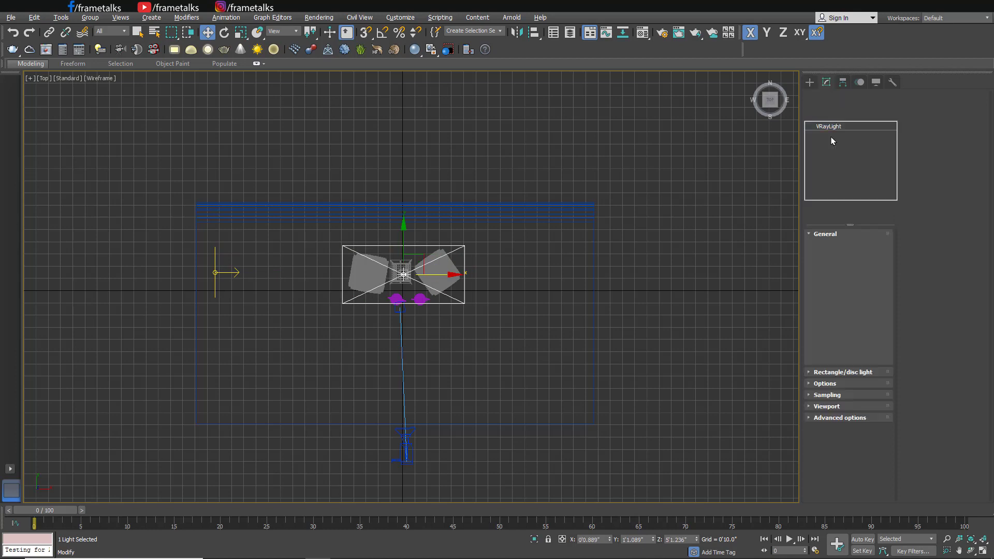
pyautogui.click(418, 440)
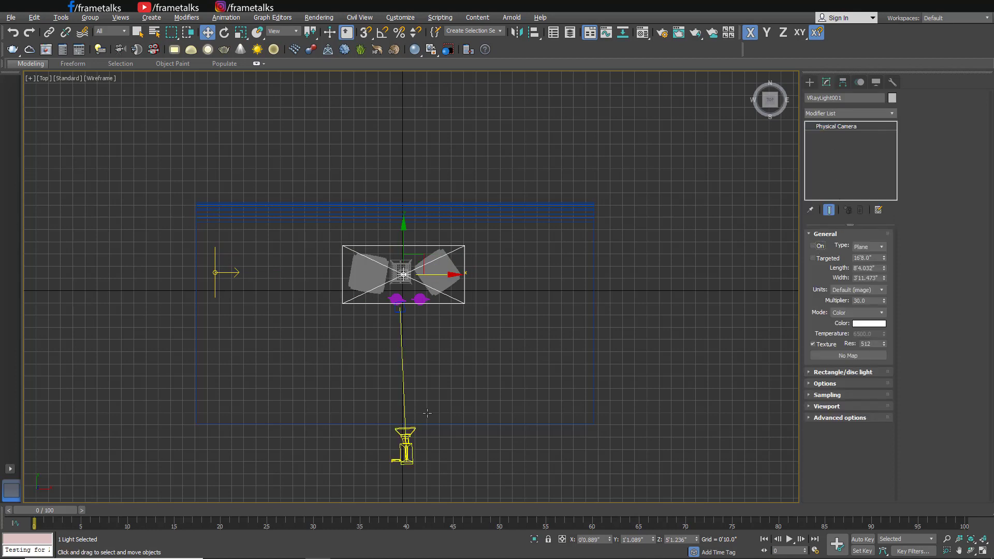
pyautogui.moveTo(421, 441); pyautogui.dragTo(416, 436)
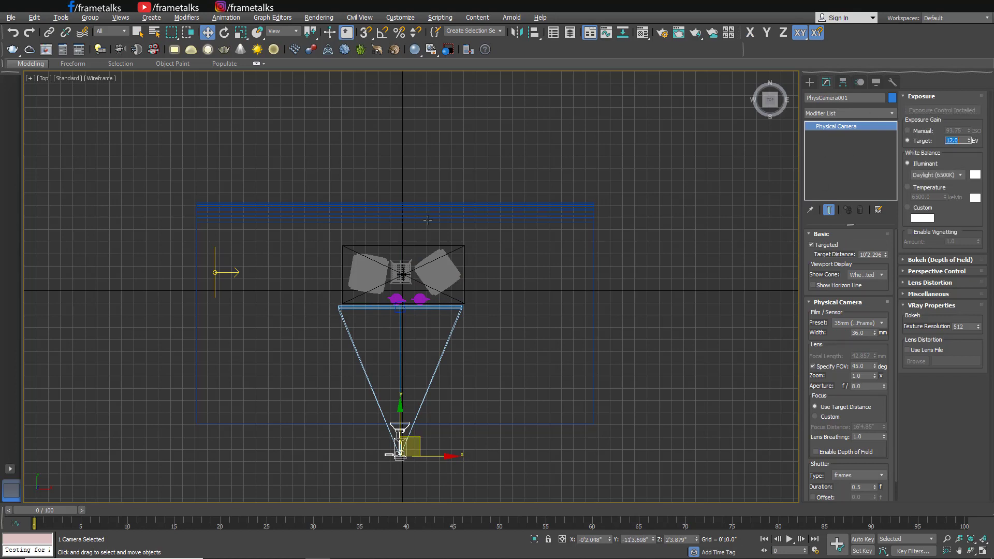
# Render the physical camera view with only the side light switched on.
pyautogui.click(217, 284)
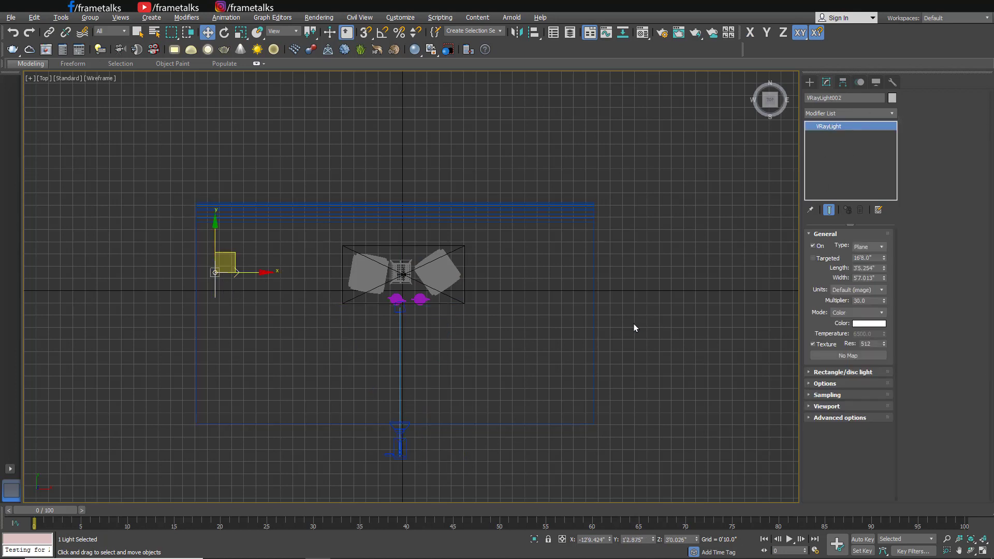
pyautogui.hotkey('alt', 'w')
pyautogui.rightClick(539, 378)
pyautogui.hotkey('alt', 'w')
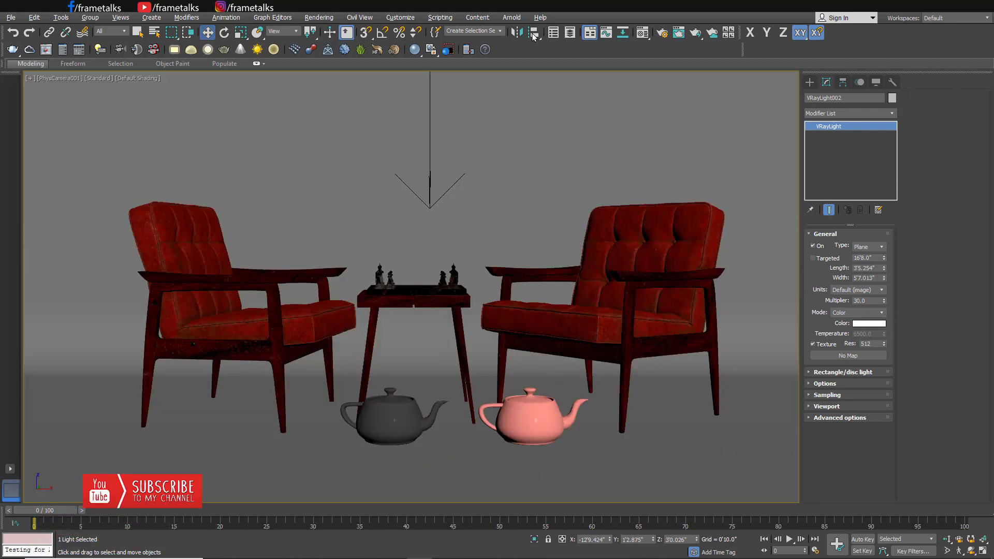
pyautogui.click(662, 33)
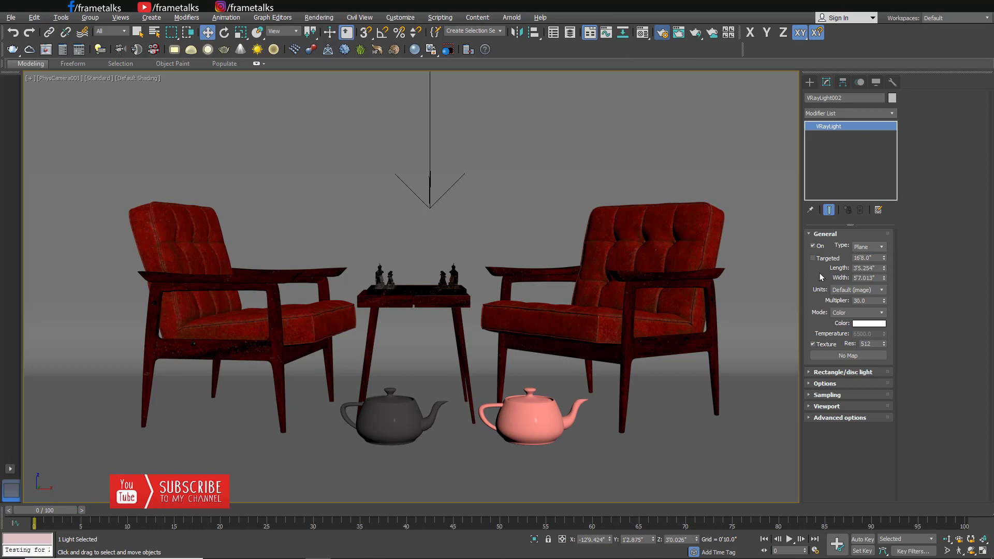
pyautogui.click(724, 110)
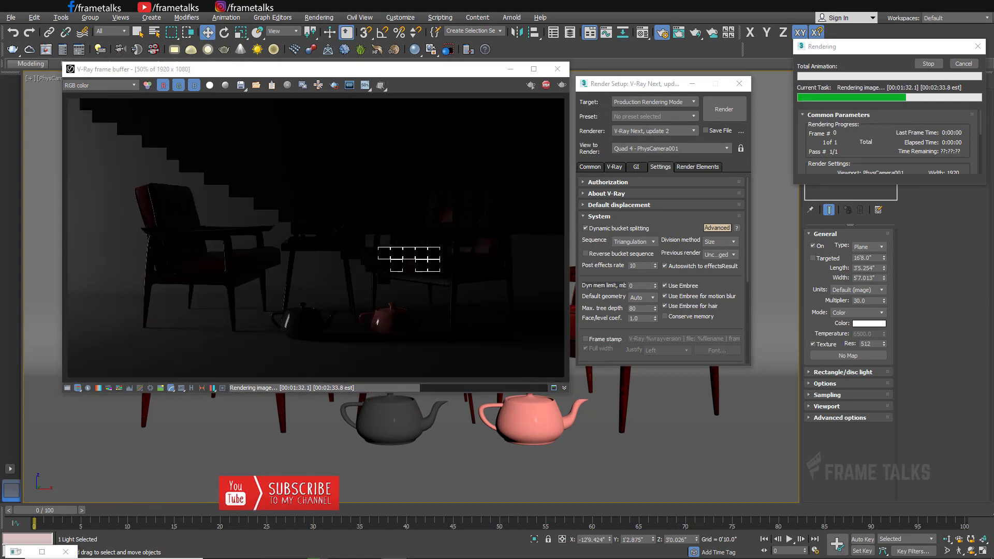
# Make the render buckets follow the mouse, then stop the render and close the frame buffer.
pyautogui.click(319, 87)
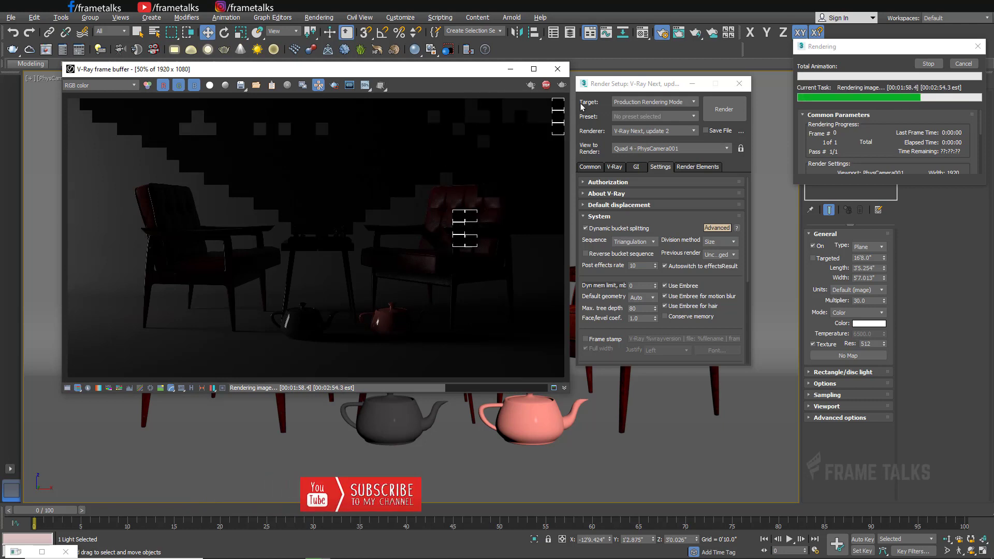
pyautogui.click(547, 86)
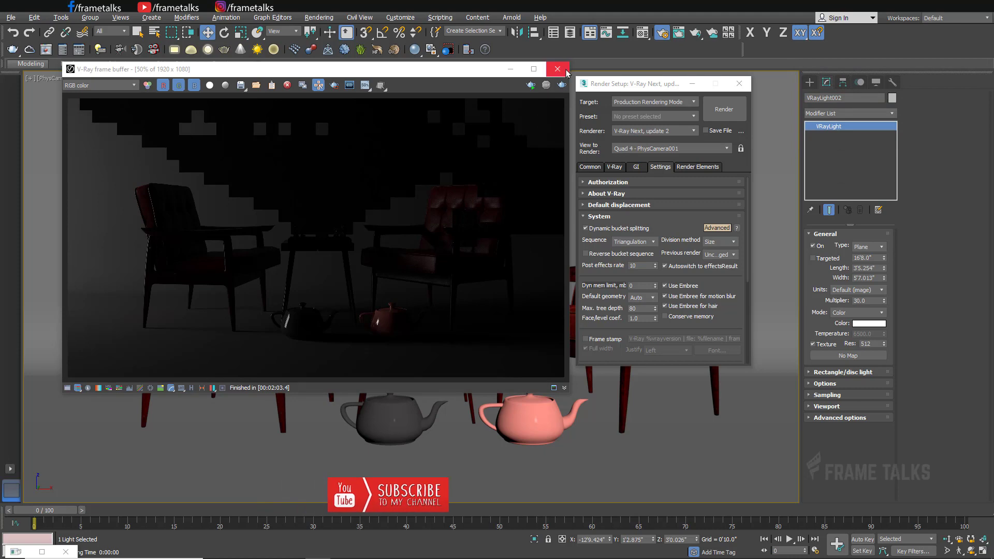
pyautogui.click(557, 69)
pyautogui.click(590, 167)
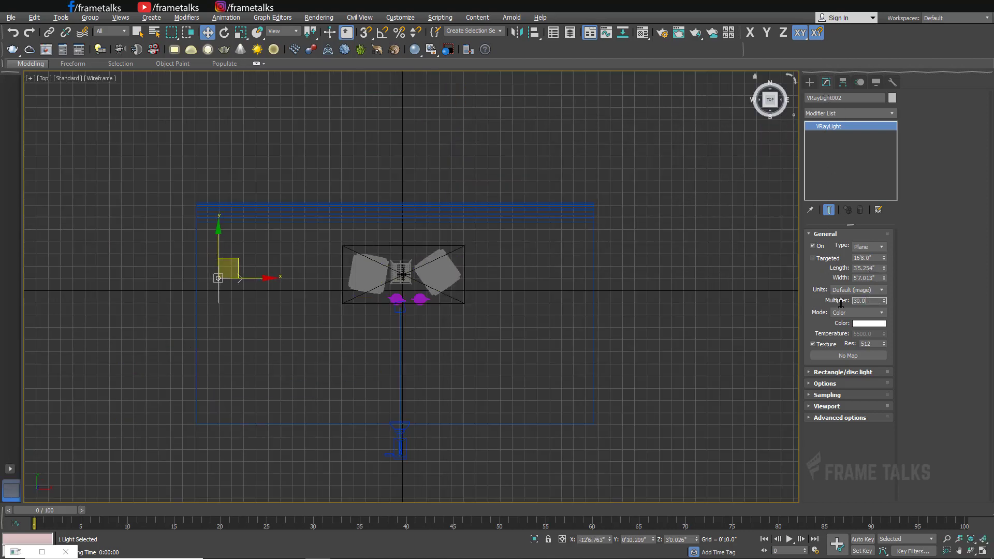
# Set the physical camera's target exposure to 8 EV.
pyautogui.click(405, 441)
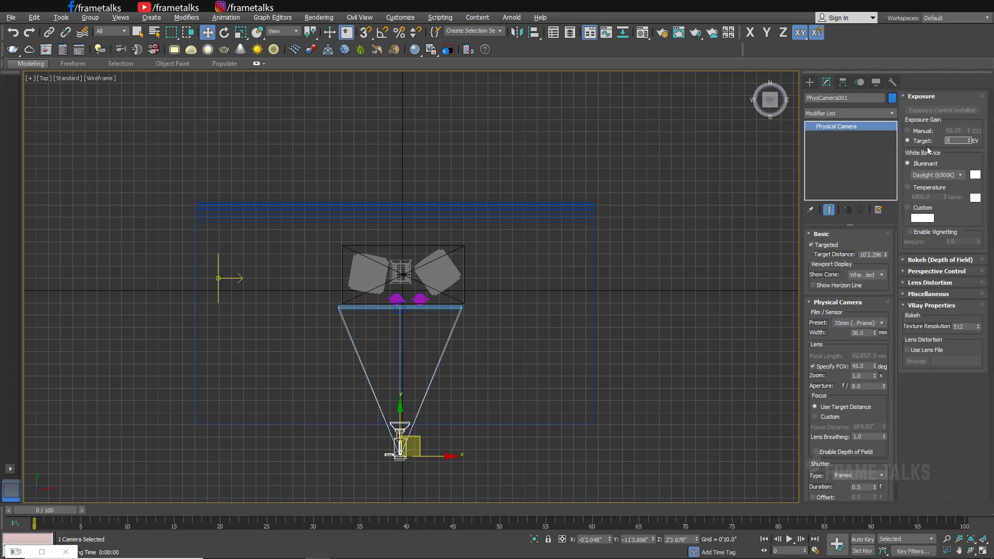
pyautogui.write('8')
pyautogui.press('Return')
# Render the physical camera view again with the new exposure.
pyautogui.hotkey('alt', 'w')
pyautogui.click(609, 357)
pyautogui.hotkey('alt', 'w')
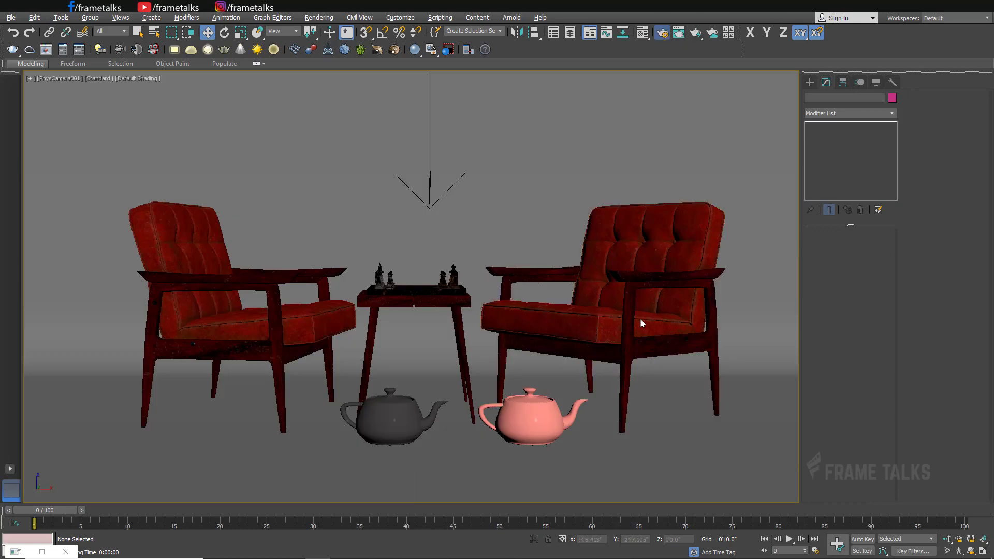
pyautogui.press('F10')
pyautogui.click(724, 108)
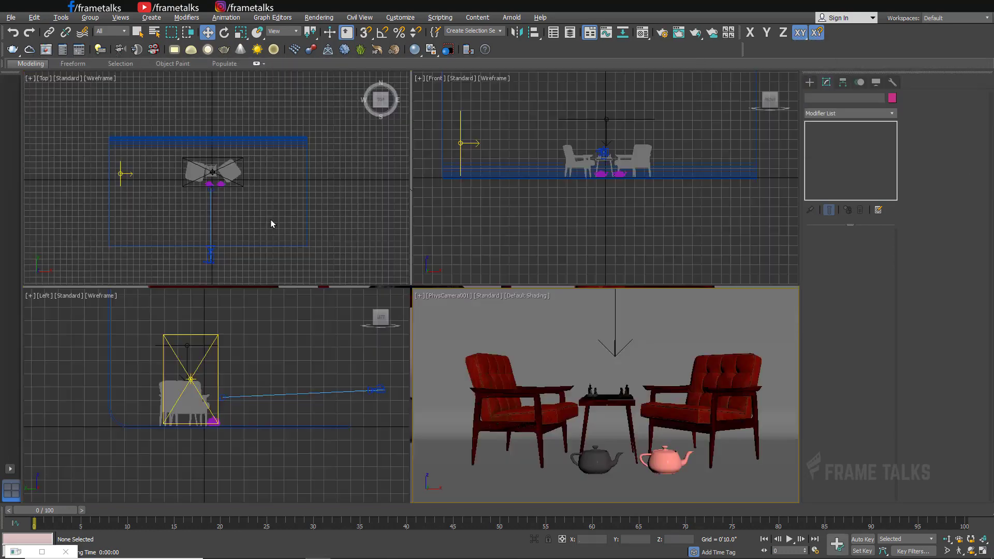
# Hide the chairs, the table with its objects and the overhead light in the Top view.
pyautogui.hotkey('alt', 'w')
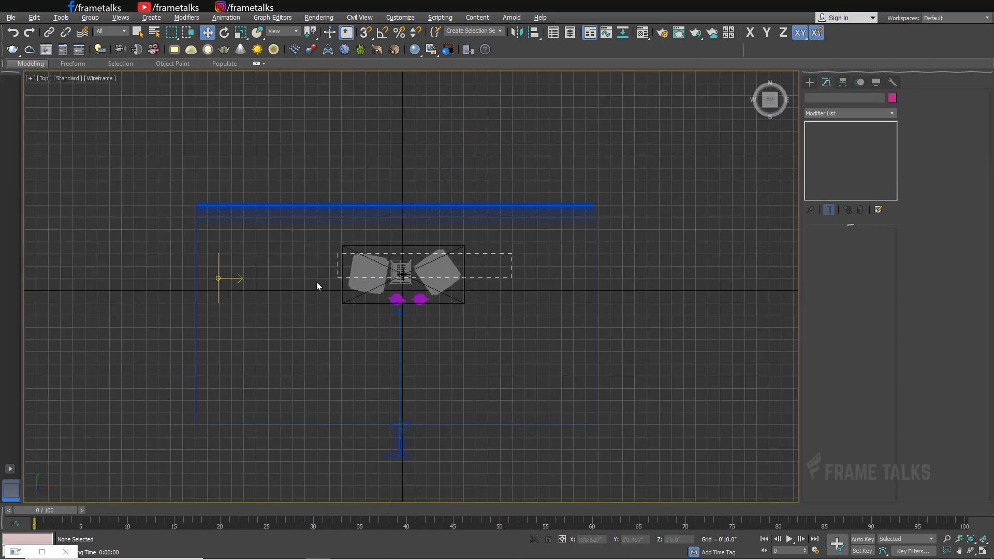
pyautogui.moveTo(317, 286); pyautogui.dragTo(319, 286)
pyautogui.rightClick(417, 252)
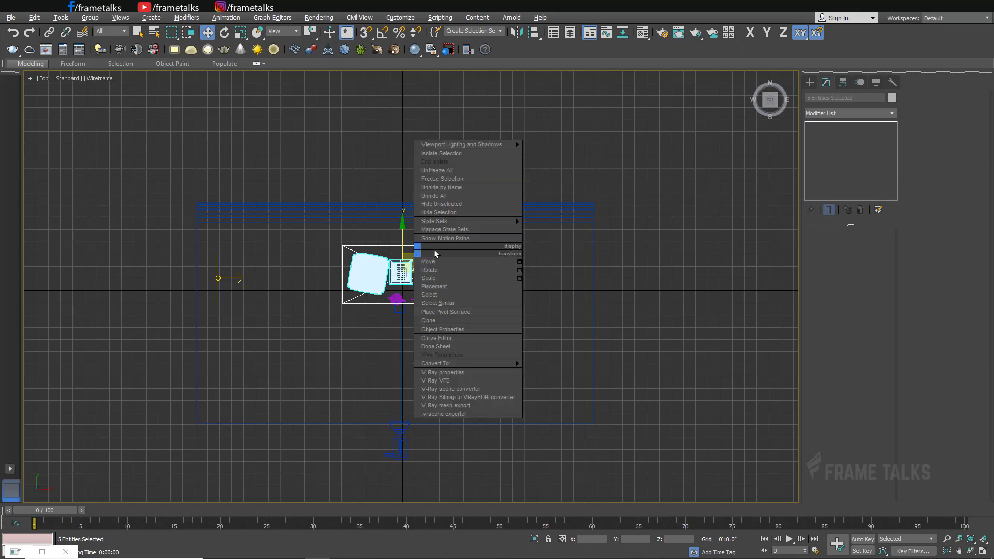
pyautogui.click(443, 213)
# Select both teapots, enlarge them and reposition them in front of the camera.
pyautogui.moveTo(381, 297); pyautogui.dragTo(444, 194)
pyautogui.press('w')
pyautogui.moveTo(425, 261); pyautogui.dragTo(432, 269)
pyautogui.hotkey('alt', 'w')
pyautogui.hotkey('alt', 'w')
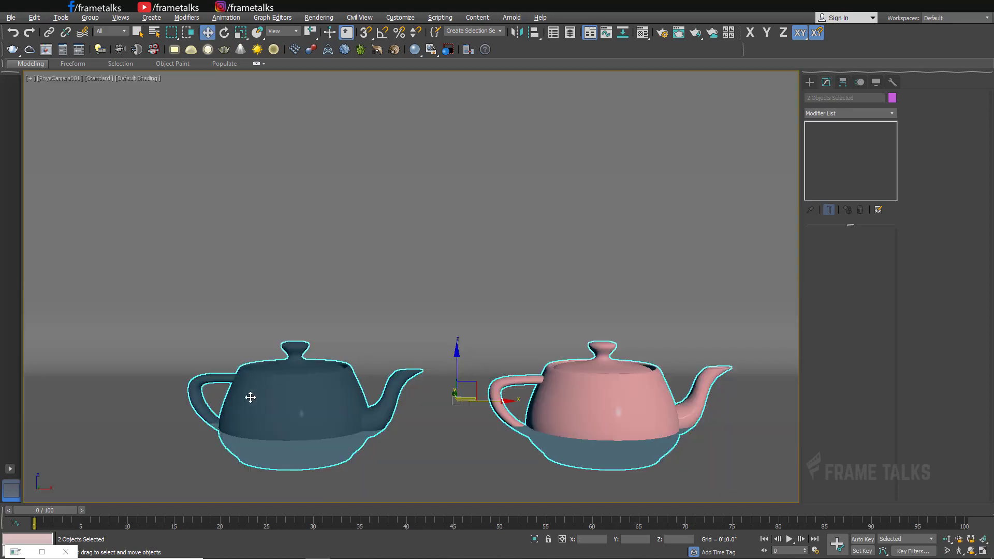
# Raise both teapots about 2.9" onto the floor in the Left view and slide them to the right in the camera view.
pyautogui.hotkey('alt', 'w')
pyautogui.hotkey('alt', 'w')
pyautogui.press('r')
pyautogui.scroll(8, 378, 358)
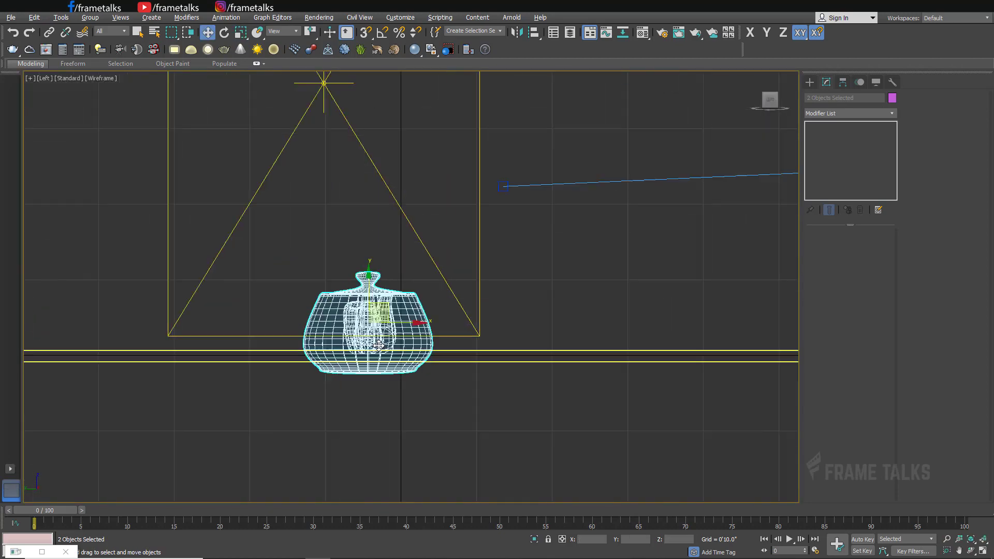
pyautogui.press('w')
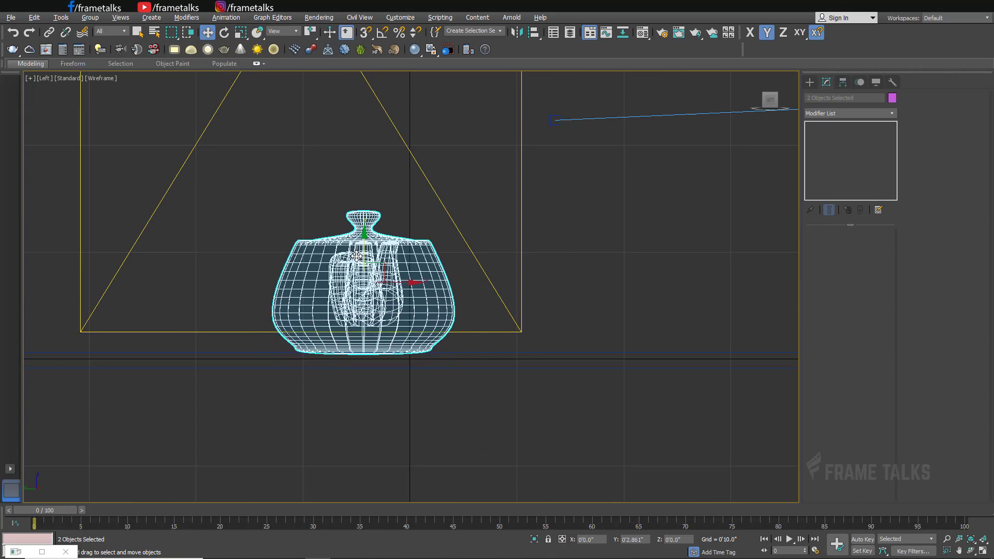
pyautogui.press('c')
pyautogui.moveTo(487, 385); pyautogui.dragTo(607, 384)
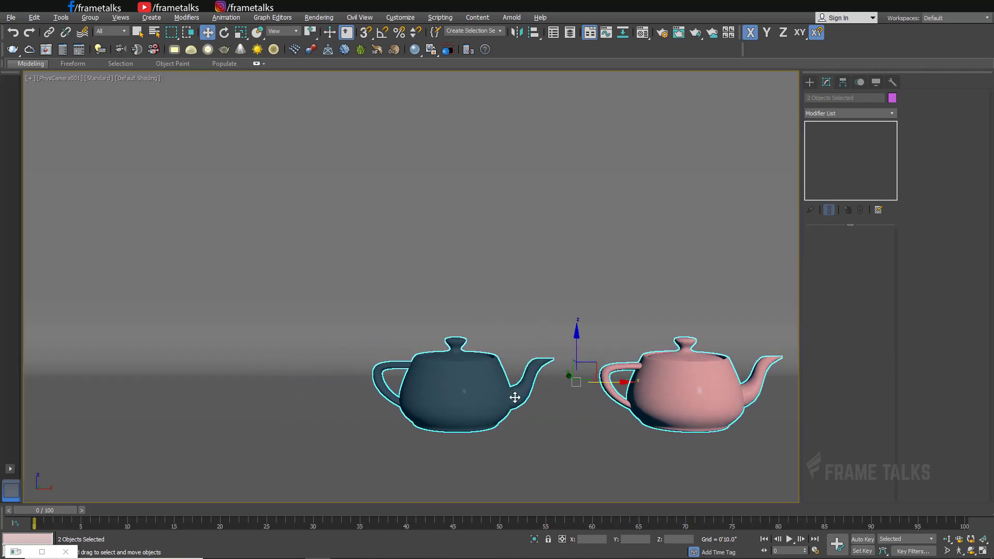
pyautogui.click(510, 392)
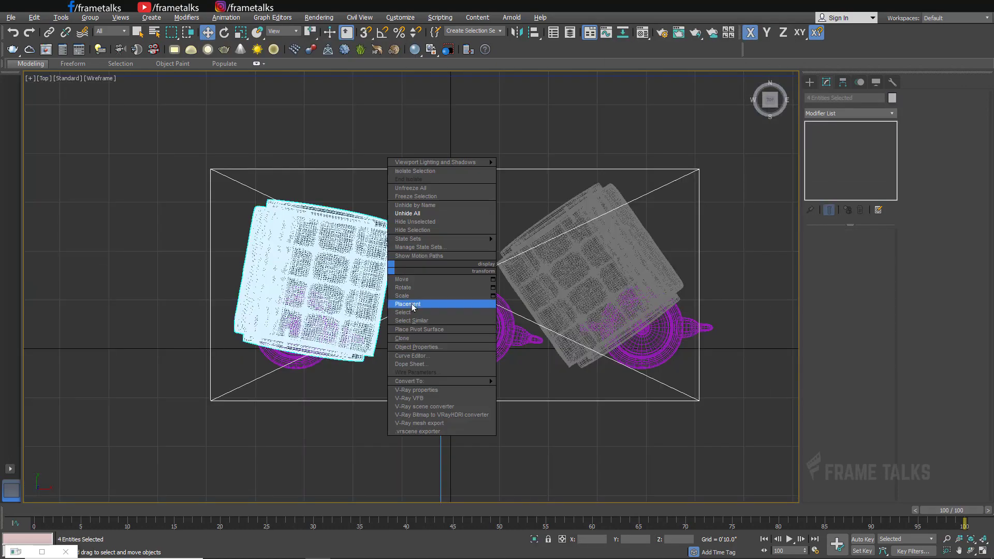
# Delete the left armchair and the table with its objects, and move the remaining armchair to the right.
pyautogui.click(321, 258)
pyautogui.press('Delete')
pyautogui.click(603, 259)
pyautogui.moveTo(608, 271); pyautogui.dragTo(646, 264)
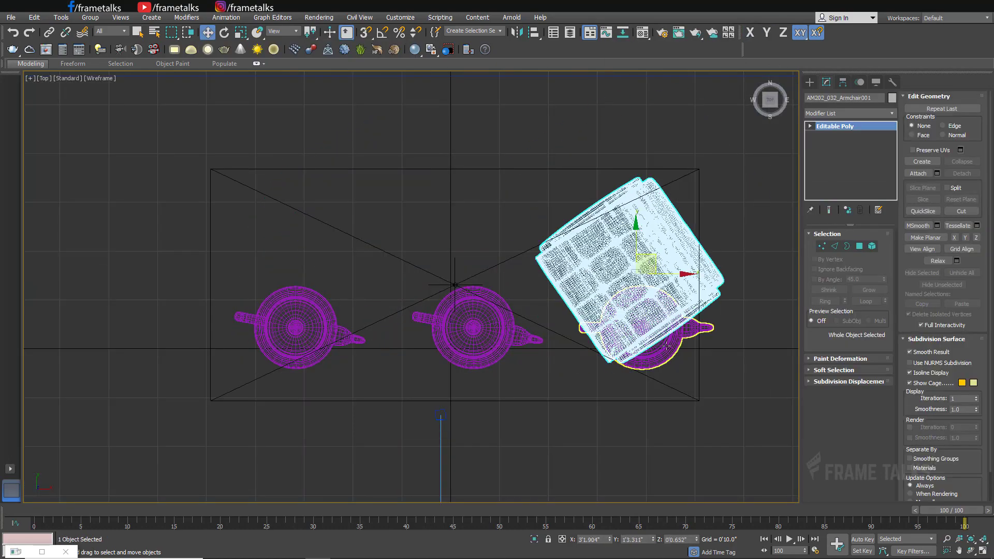
# Delete the rightmost teapot beneath the remaining armchair.
pyautogui.click(671, 347)
pyautogui.press('Delete')
pyautogui.click(305, 326)
pyautogui.click(601, 254)
# Shift the dark teapot to the left in the camera view, clear of the armchair.
pyautogui.hotkey('alt', 'w')
pyautogui.rightClick(595, 348)
pyautogui.hotkey('alt', 'w')
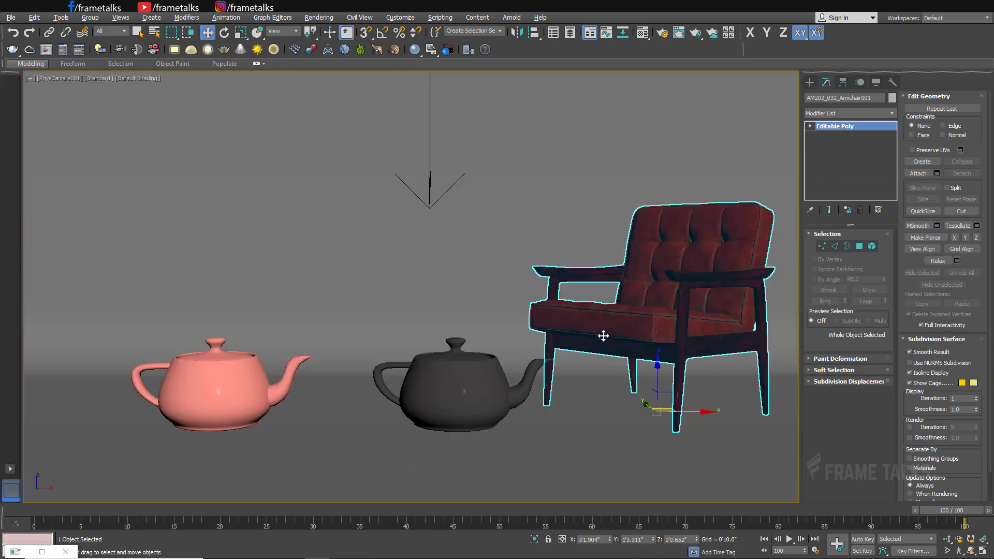
pyautogui.click(381, 396)
pyautogui.click(513, 406)
pyautogui.moveTo(494, 425); pyautogui.dragTo(465, 423)
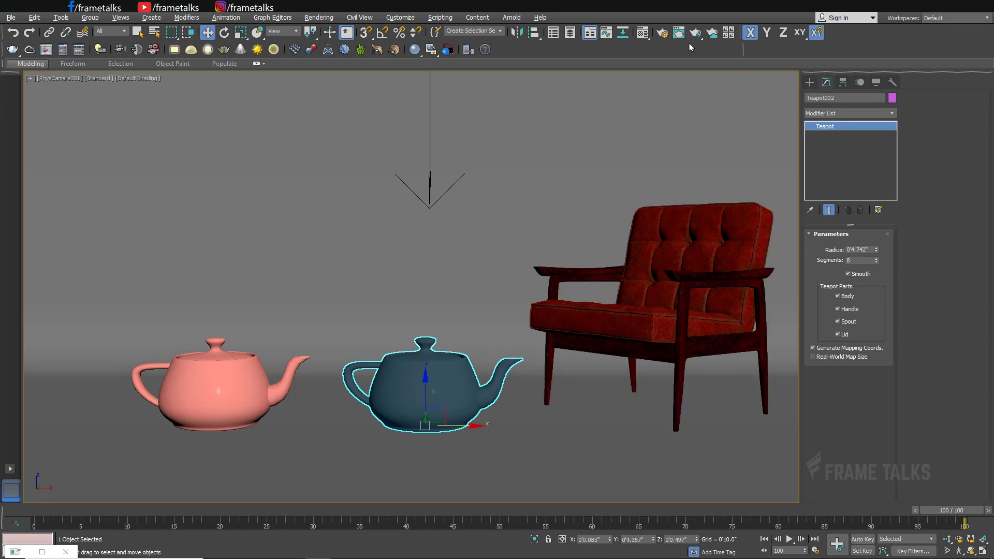
# Set the render output size to 1280x720 and render the physical camera view.
pyautogui.press('F10')
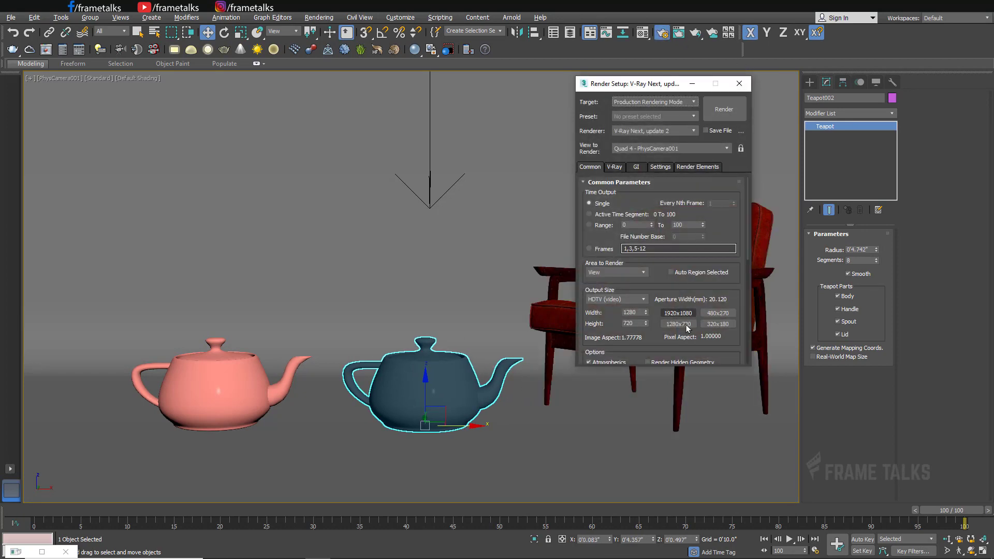
pyautogui.click(715, 112)
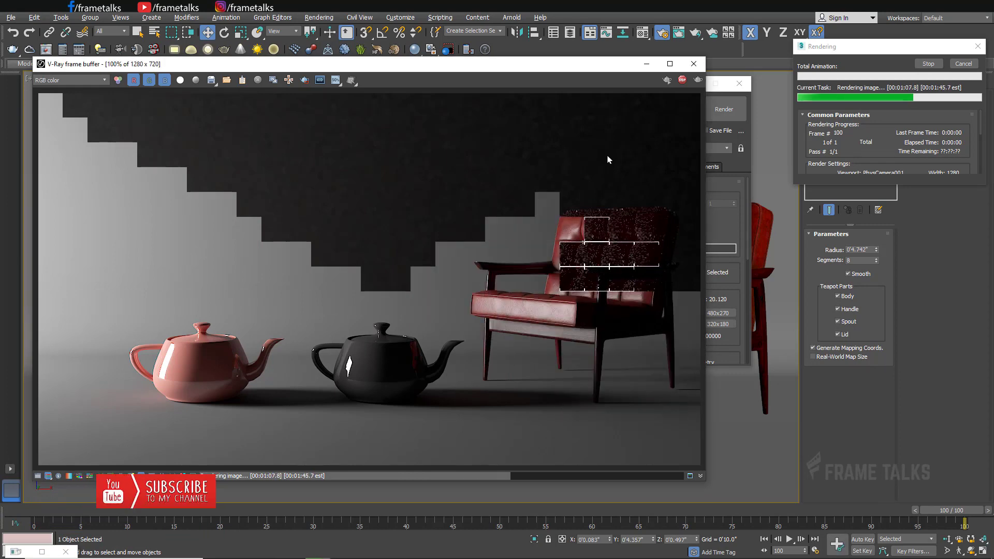
# Examine the rendered armchair leather and the teapot reflections up close in the frame buffer.
pyautogui.scroll(2, 625, 291)
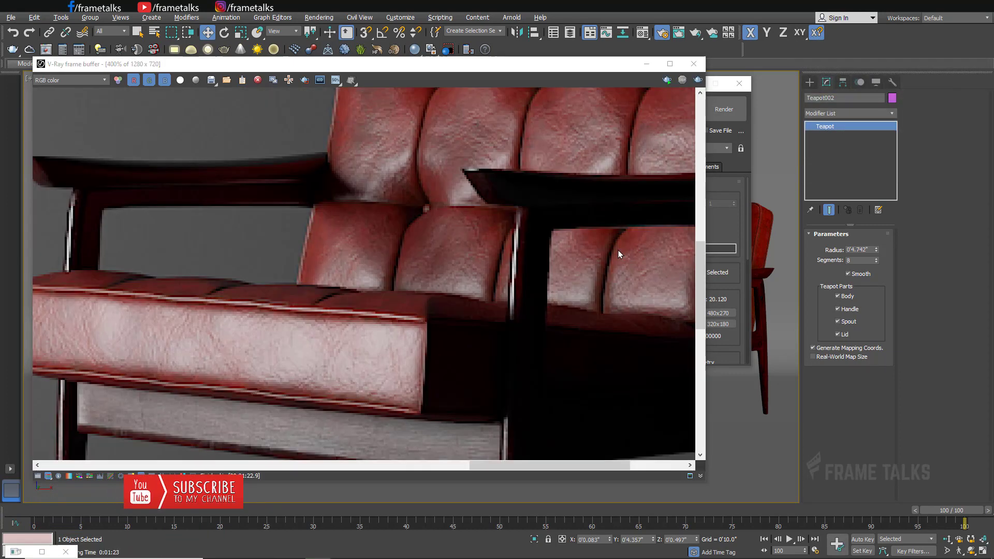
pyautogui.moveTo(619, 250); pyautogui.dragTo(533, 372, button='middle')
pyautogui.scroll(-1, 476, 293)
pyautogui.moveTo(507, 285); pyautogui.dragTo(617, 267, button='middle')
pyautogui.moveTo(183, 405); pyautogui.dragTo(630, 251, button='middle')
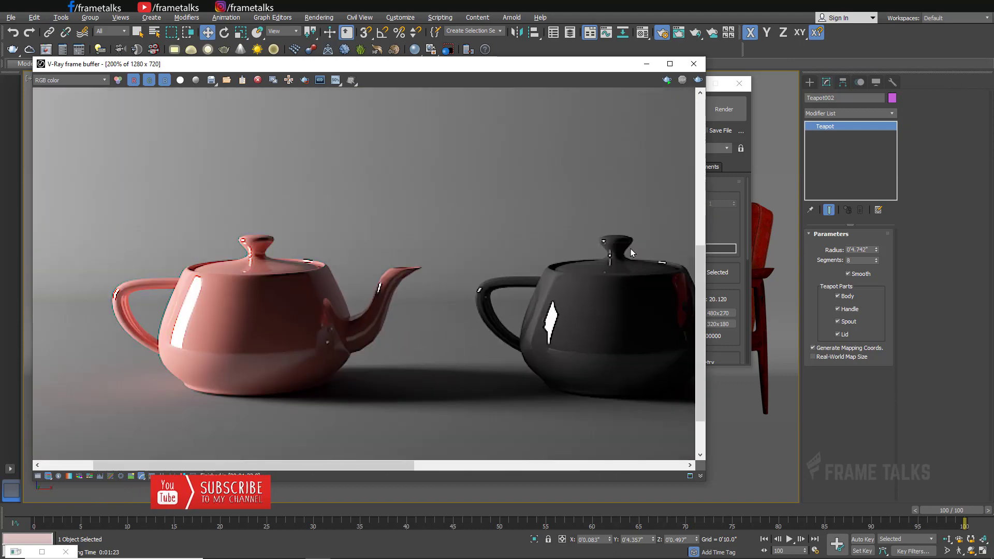
# Zoom the render back out to its full frame, then close the frame buffer and the render setup.
pyautogui.scroll(-2, 330, 278)
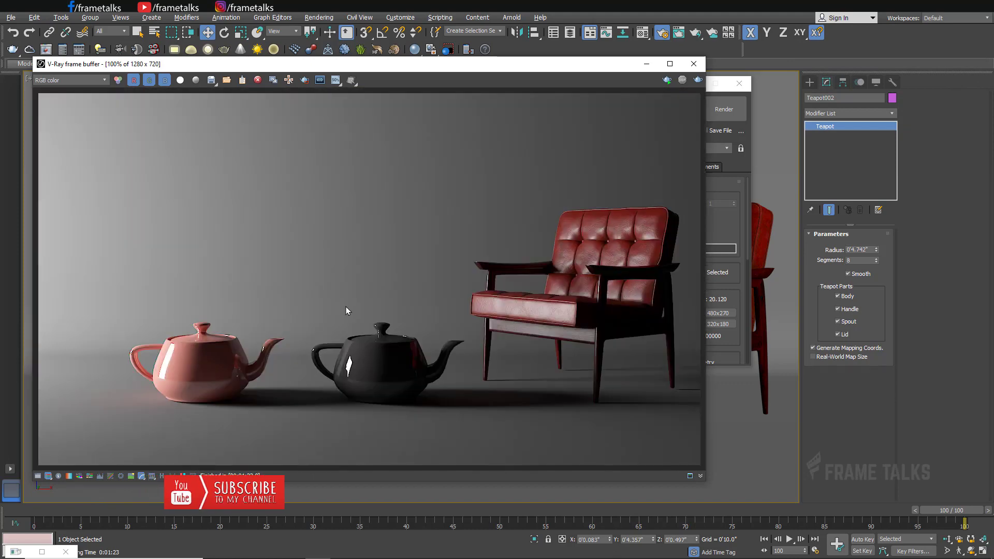
pyautogui.click(693, 67)
pyautogui.click(692, 84)
pyautogui.click(652, 259)
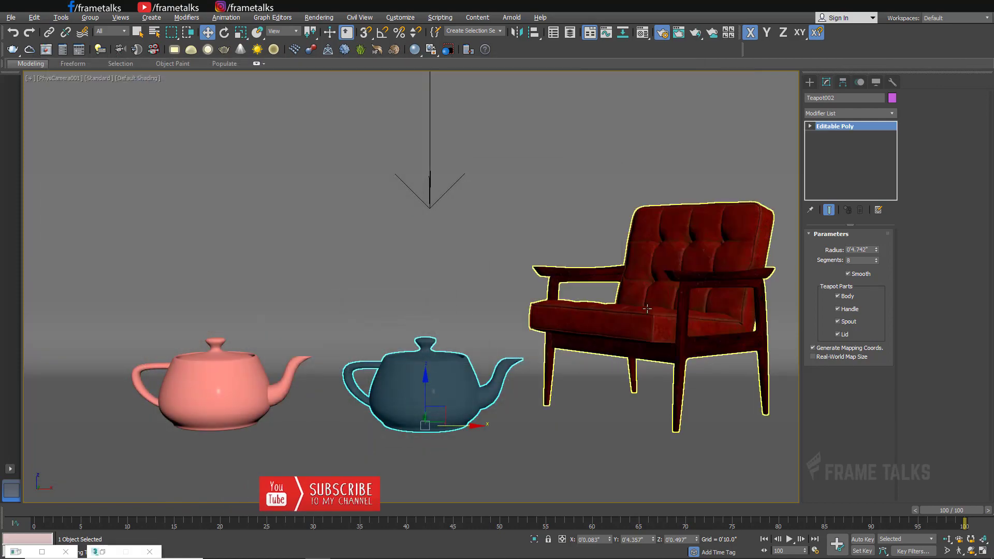
# In the top view, clone the plane light left of the teapots as a copy on the opposite side of the backdrop.
pyautogui.hotkey('alt', 'w')
pyautogui.click(244, 419)
pyautogui.hotkey('alt', 'w')
pyautogui.moveTo(416, 438); pyautogui.dragTo(417, 440)
pyautogui.click(368, 440)
pyautogui.hotkey('alt', 'w')
pyautogui.click(337, 242)
pyautogui.hotkey('alt', 'w')
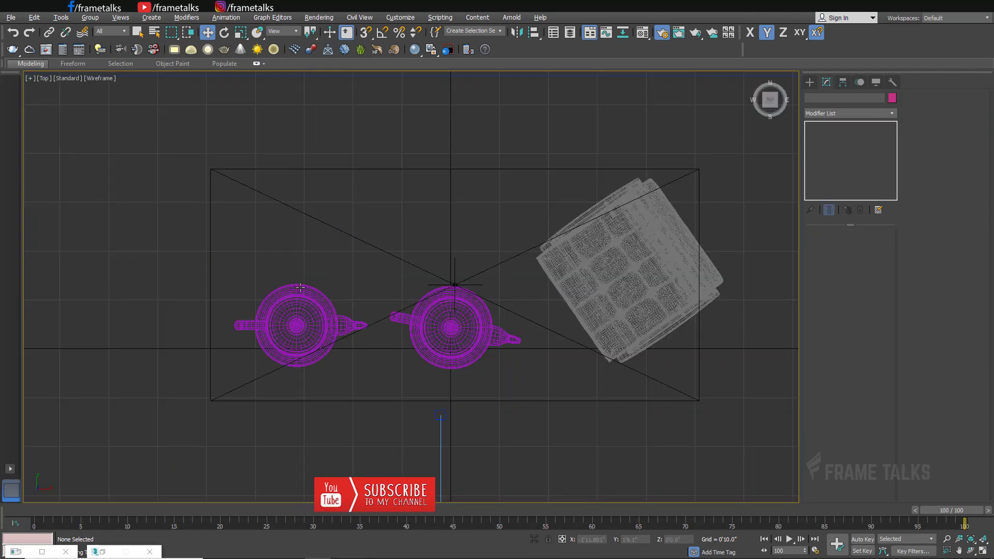
pyautogui.scroll(-6, 339, 242)
pyautogui.click(173, 259)
pyautogui.keyDown('shift'); pyautogui.moveTo(211, 253); pyautogui.dragTo(580, 271); pyautogui.keyUp('shift')
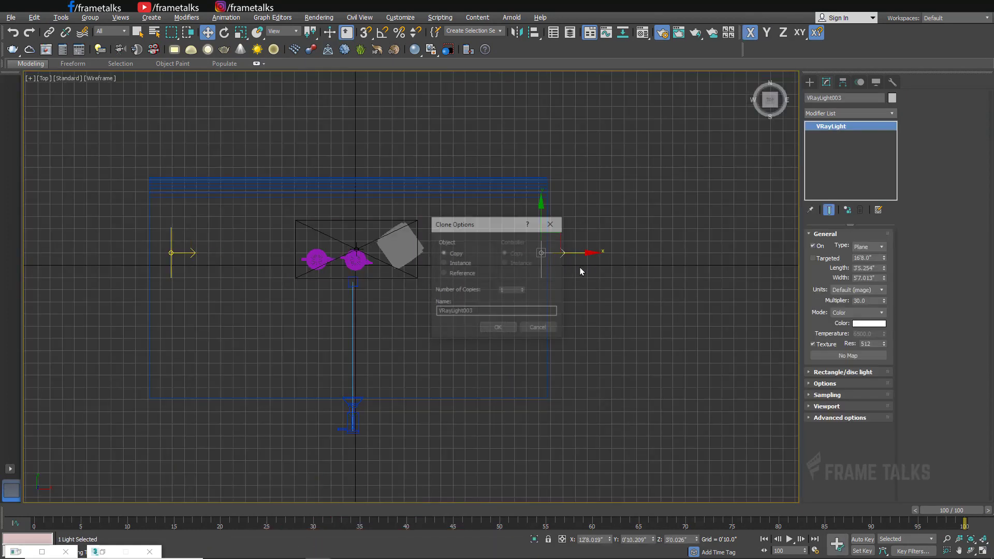
pyautogui.click(498, 329)
# Rotate the copied side light with angle snap so that it faces back toward the armchair.
pyautogui.press('e')
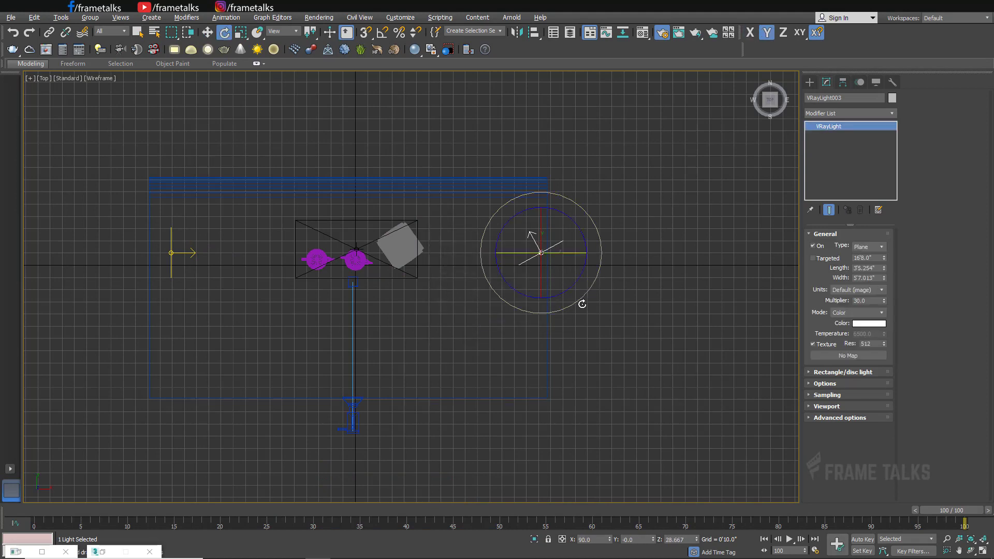
pyautogui.press('a')
pyautogui.press('q')
pyautogui.press('e')
pyautogui.press('w')
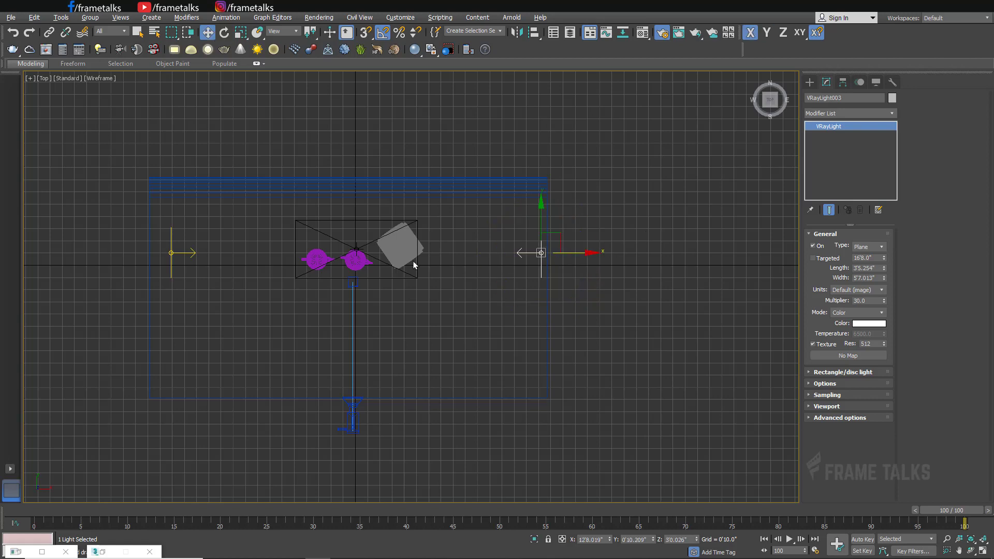
# Raise the overhead plane light higher above the furniture in the left view and turn it on.
pyautogui.click(398, 220)
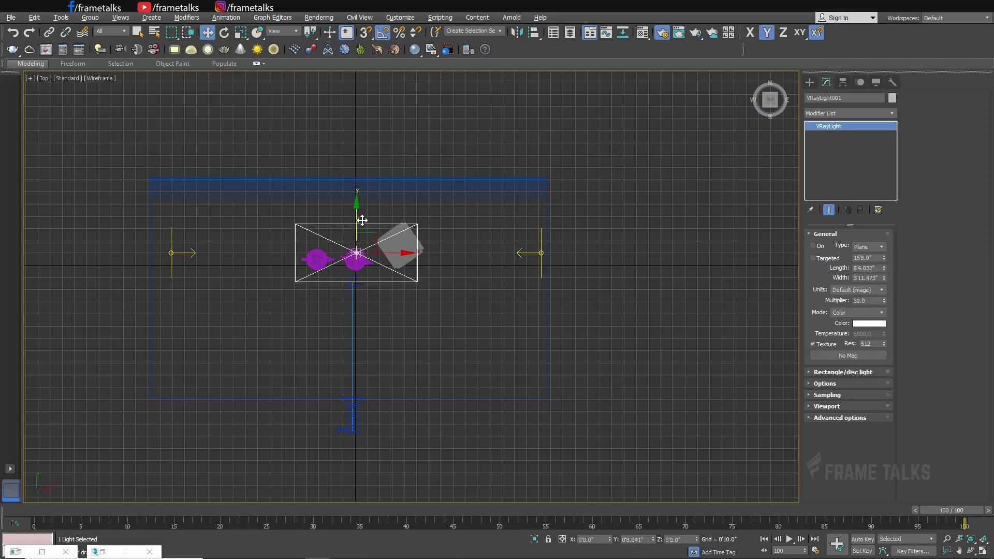
pyautogui.hotkey('alt', 'w')
pyautogui.middleClick(278, 384)
pyautogui.hotkey('alt', 'w')
pyautogui.press('z')
pyautogui.scroll(-5, 408, 306)
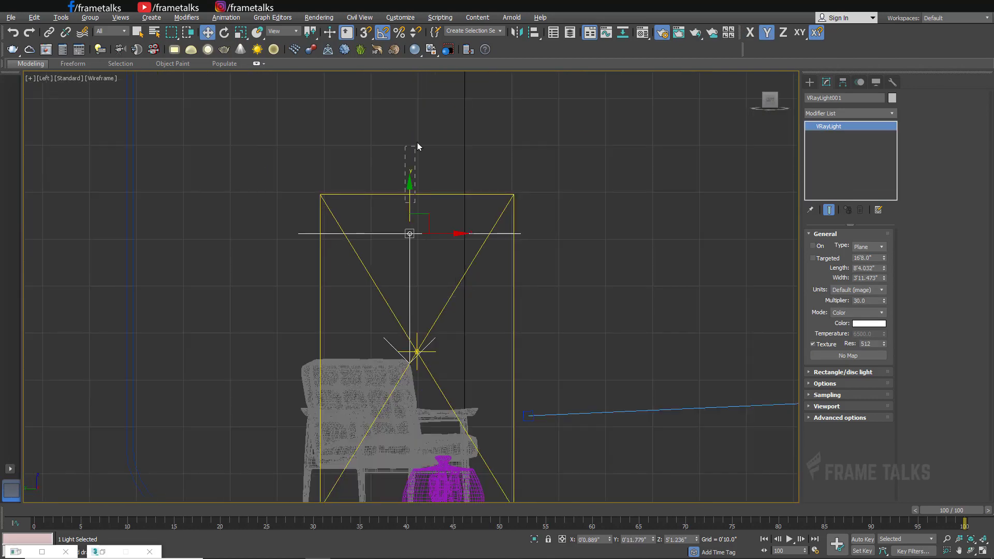
pyautogui.moveTo(412, 175); pyautogui.dragTo(413, 74)
pyautogui.scroll(-5, 508, 285)
pyautogui.hotkey('alt', 'w')
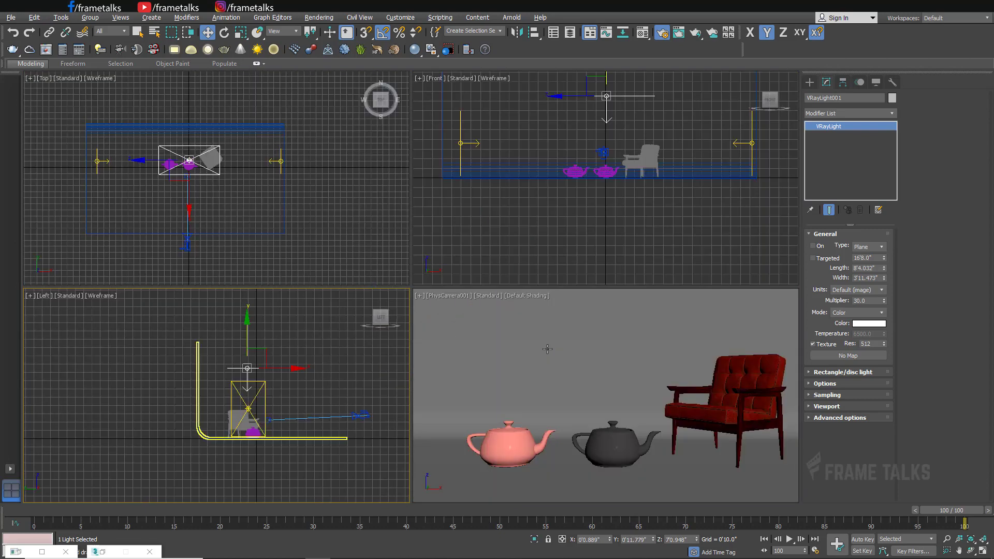
pyautogui.middleClick(549, 348)
pyautogui.hotkey('alt', 'w')
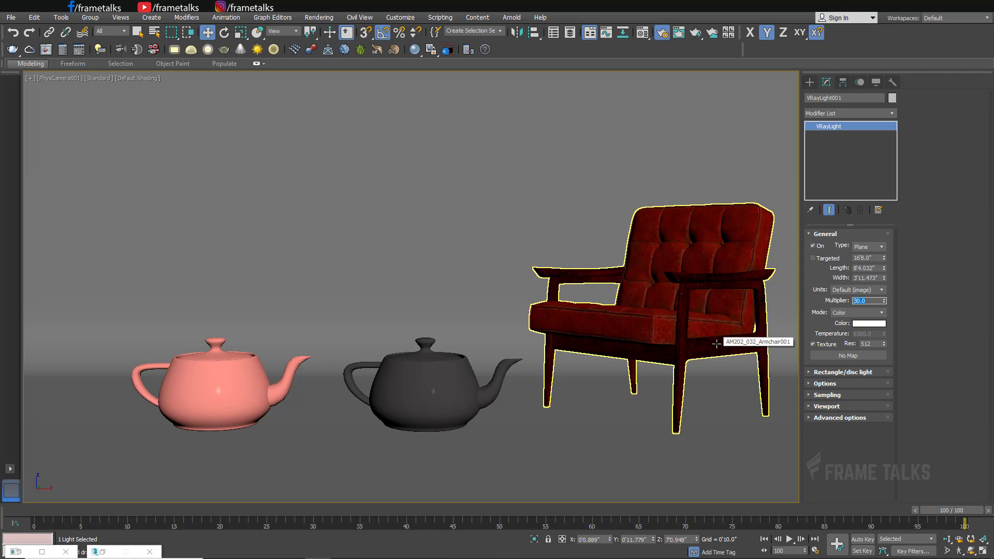
pyautogui.click(307, 228)
# Select the physical camera in the top view and set its exposure target to 12 EV.
pyautogui.hotkey('alt', 'w')
pyautogui.middleClick(280, 253)
pyautogui.hotkey('alt', 'w')
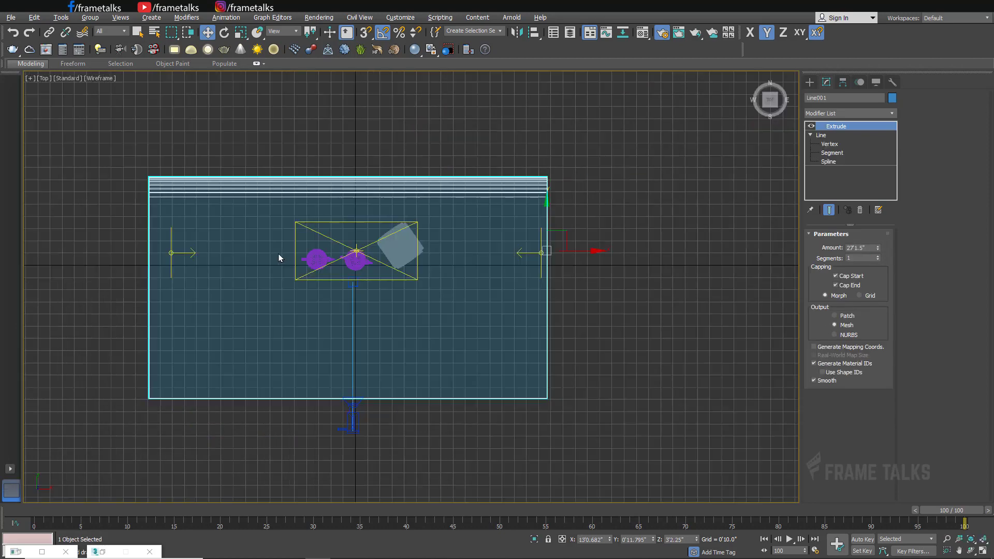
pyautogui.click(186, 271)
pyautogui.click(351, 424)
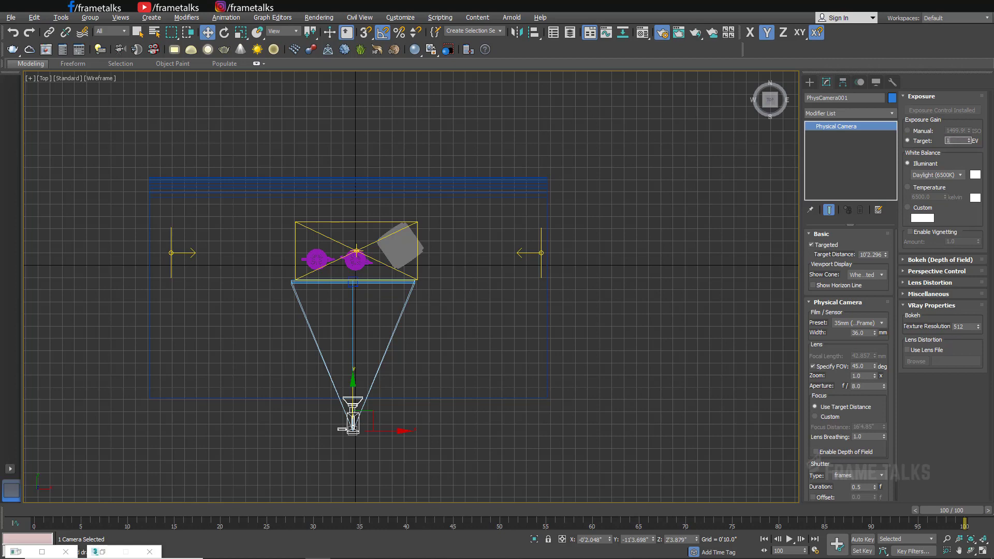
pyautogui.click(508, 296)
# Render the physical camera view with the overhead and both side lights.
pyautogui.hotkey('alt', 'w')
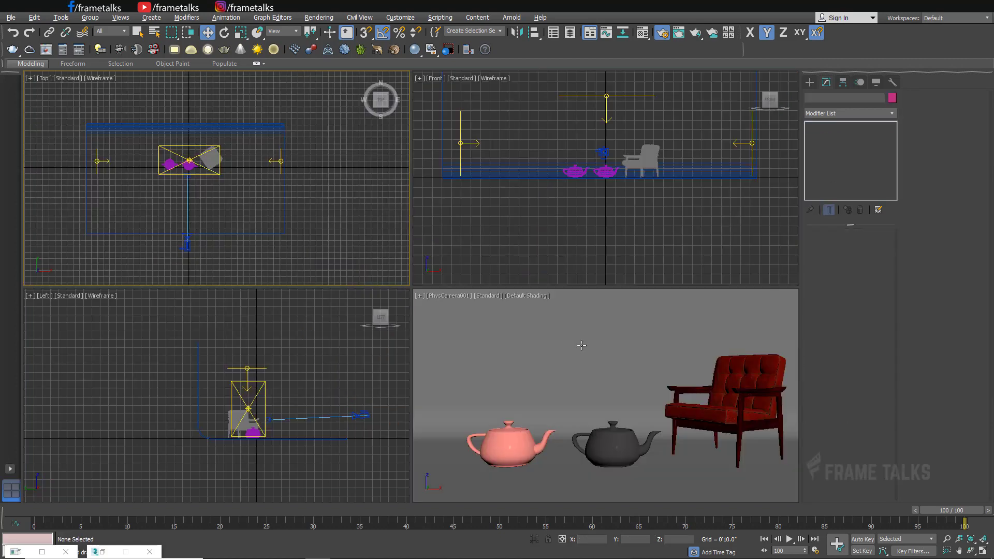
pyautogui.rightClick(581, 346)
pyautogui.hotkey('alt', 'w')
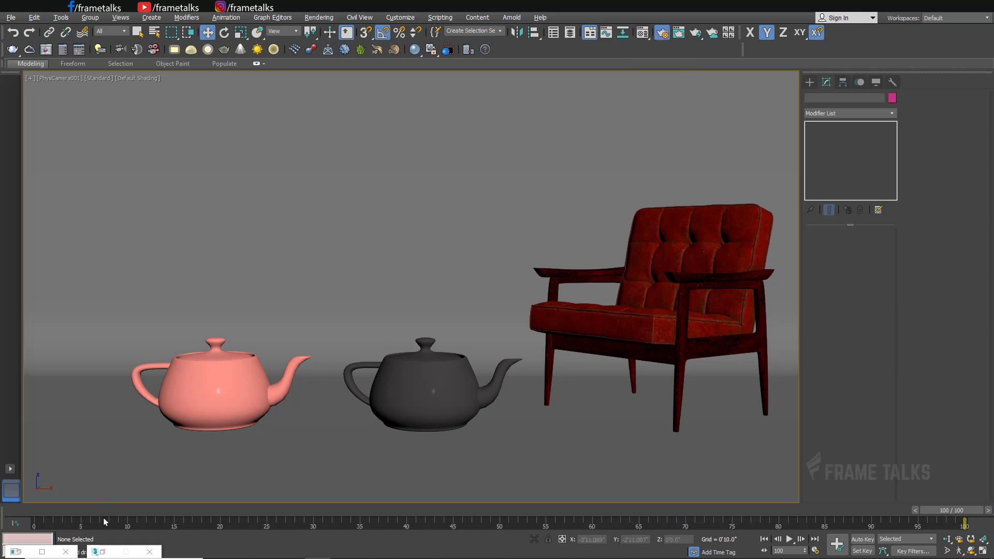
pyautogui.click(81, 554)
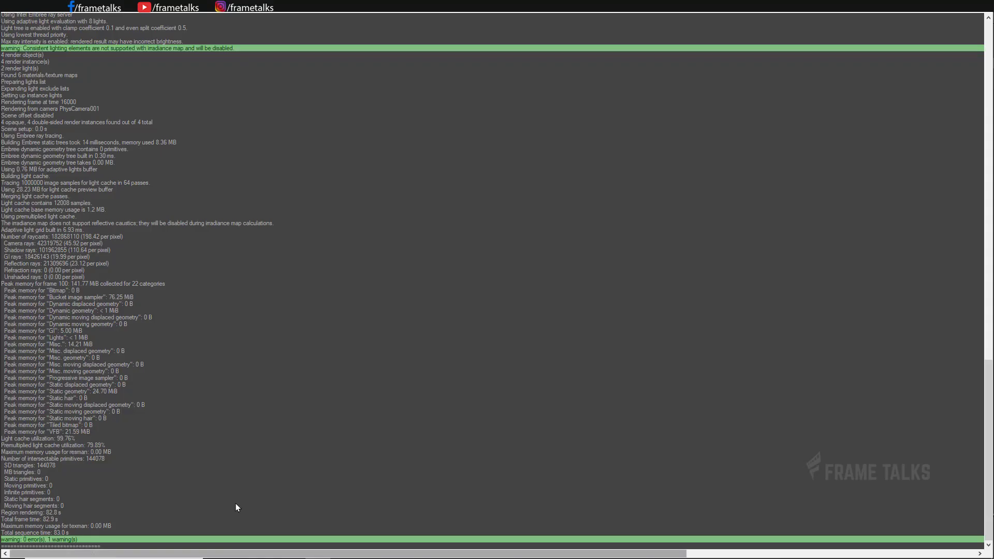
pyautogui.press('F10')
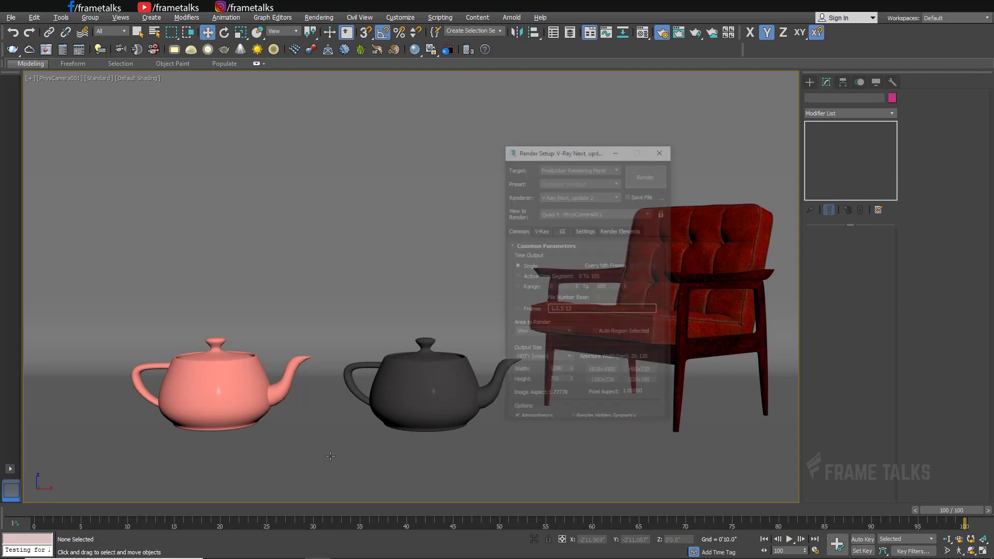
pyautogui.click(717, 110)
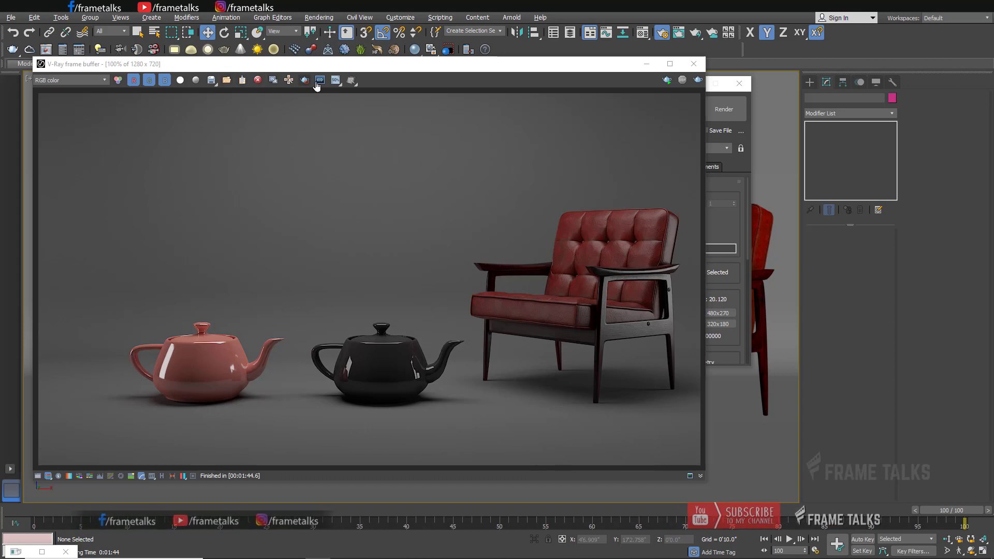
# Save the rendered image from the frame buffer and close the frame buffer.
pyautogui.click(212, 80)
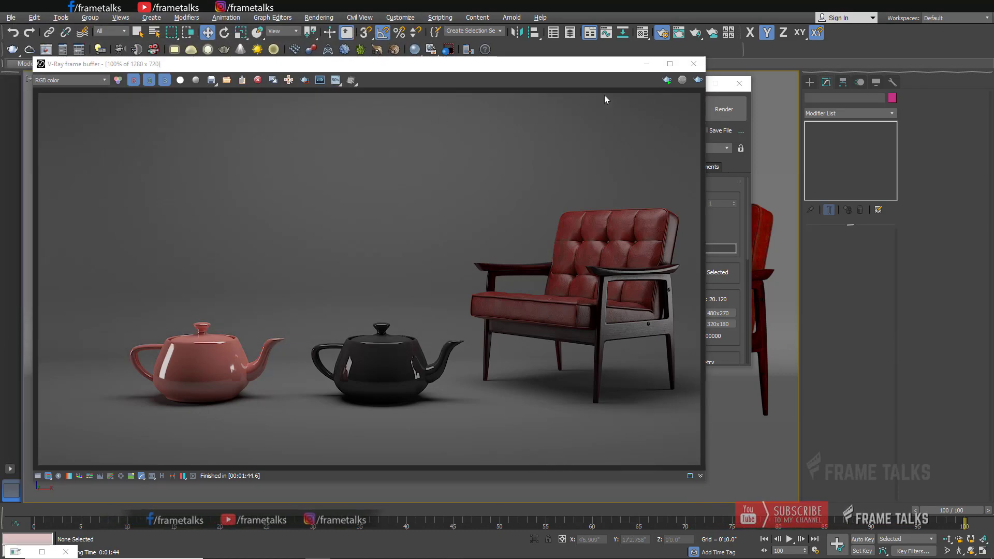
pyautogui.click(694, 64)
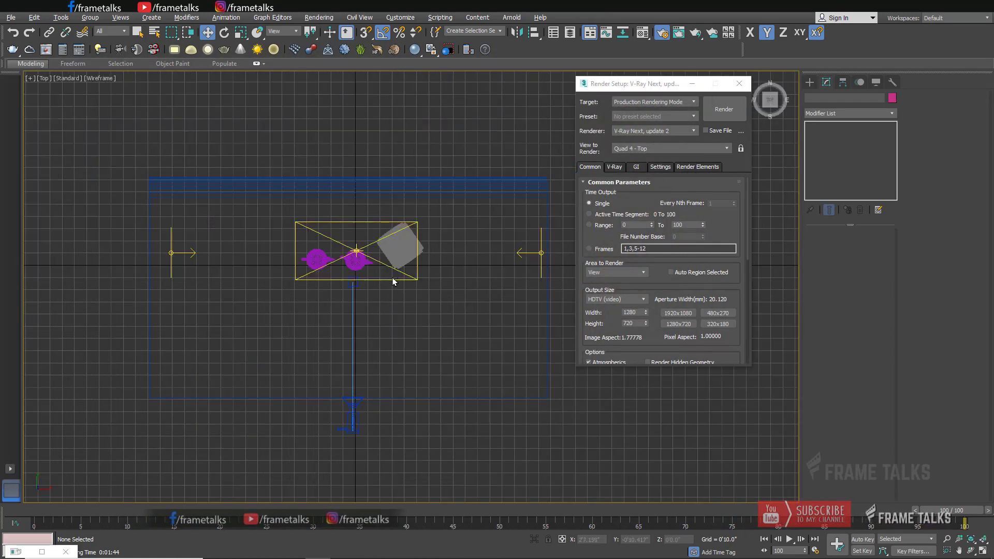
# Set the multiplier of the overhead plane light and the two side plane lights to 40.
pyautogui.moveTo(874, 301); pyautogui.dragTo(794, 306)
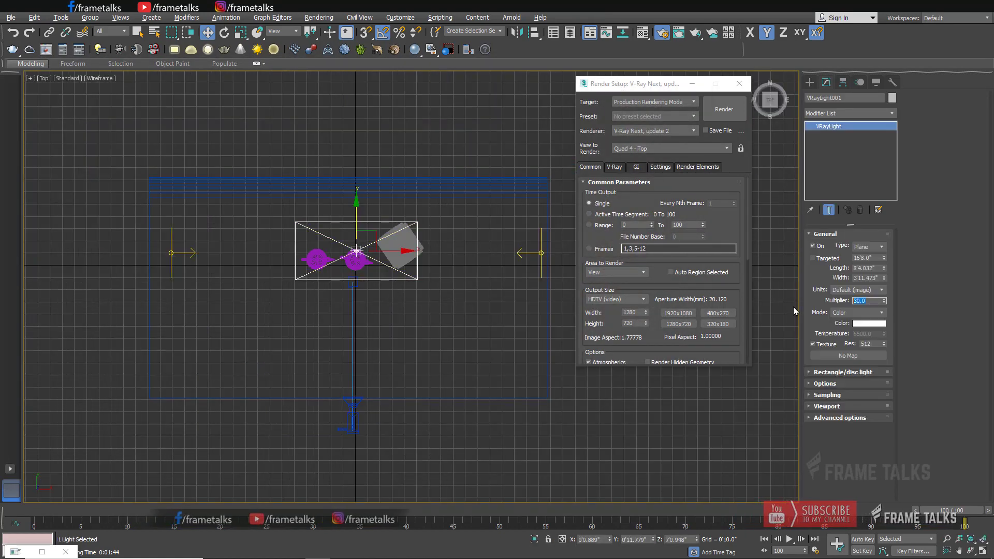
pyautogui.write('40')
pyautogui.moveTo(519, 272); pyautogui.dragTo(539, 229)
pyautogui.click(540, 233)
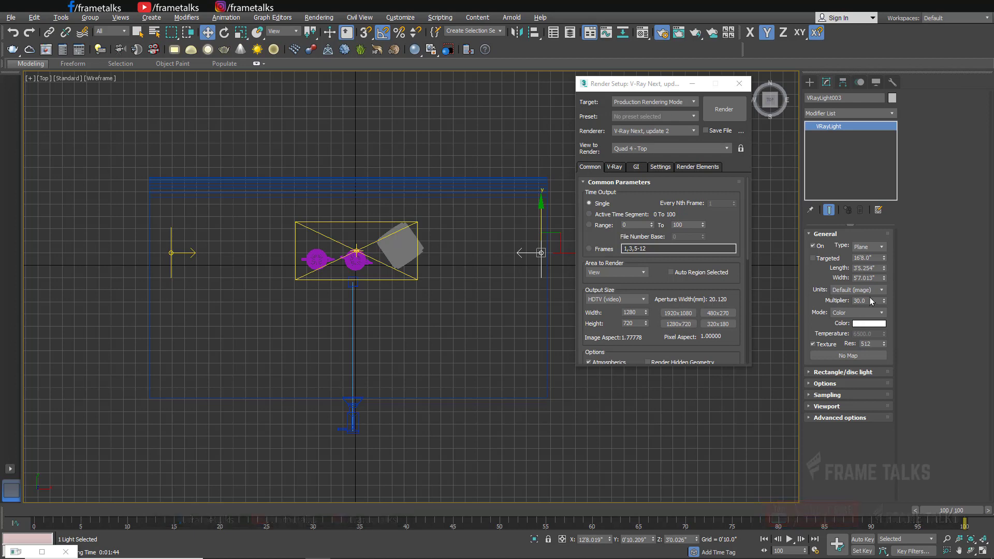
pyautogui.click(193, 253)
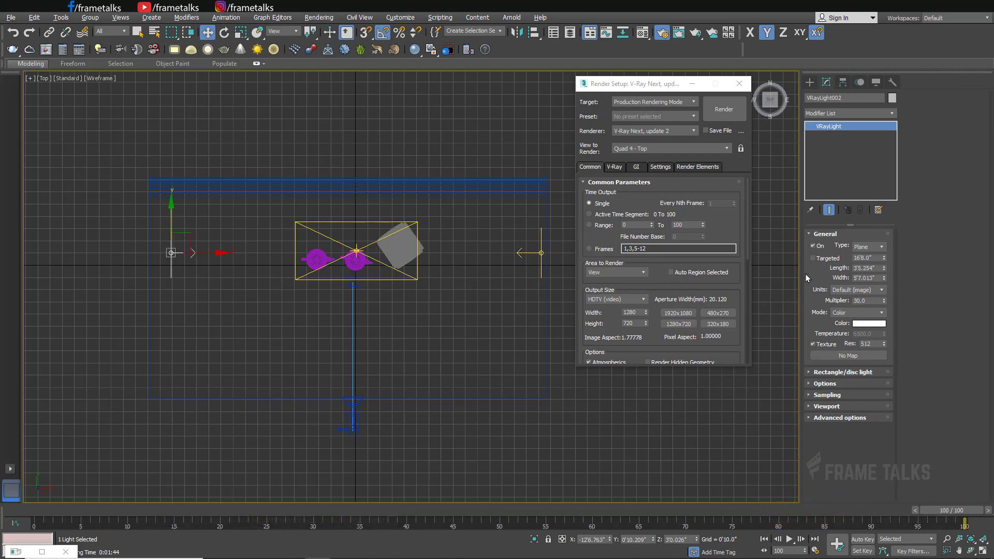
pyautogui.doubleClick(868, 301)
pyautogui.write('40')
pyautogui.press('Return')
# Clone the left side light as a copy just in front of the camera and rotate it to face the teapots.
pyautogui.keyDown('shift'); pyautogui.moveTo(186, 263); pyautogui.dragTo(363, 398); pyautogui.keyUp('shift')
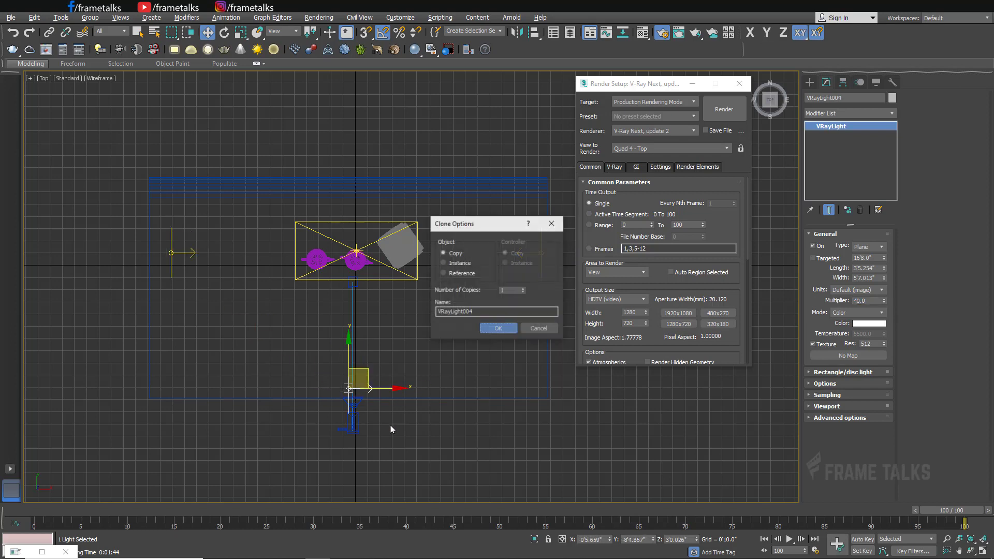
pyautogui.press('Return')
pyautogui.press('e')
pyautogui.moveTo(392, 434); pyautogui.dragTo(439, 412)
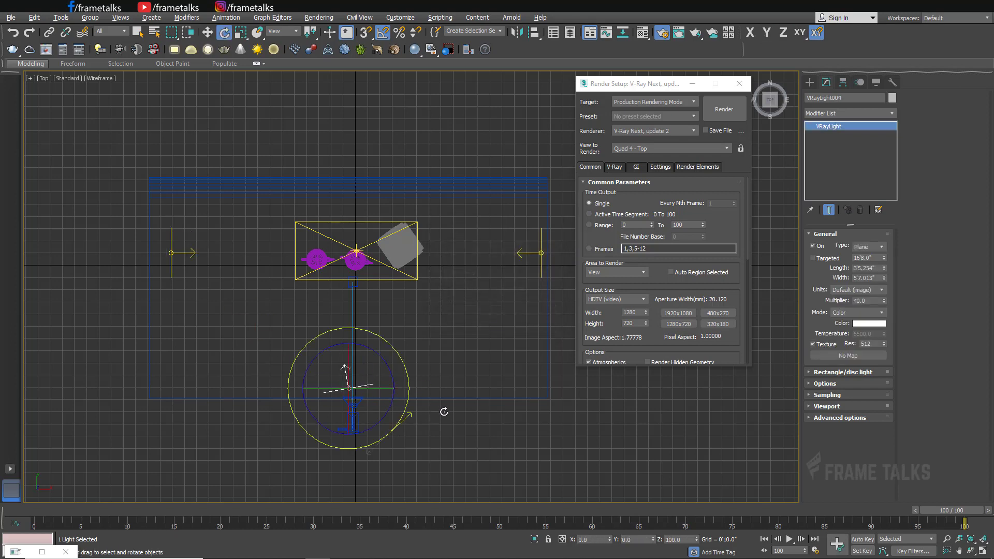
pyautogui.press('w')
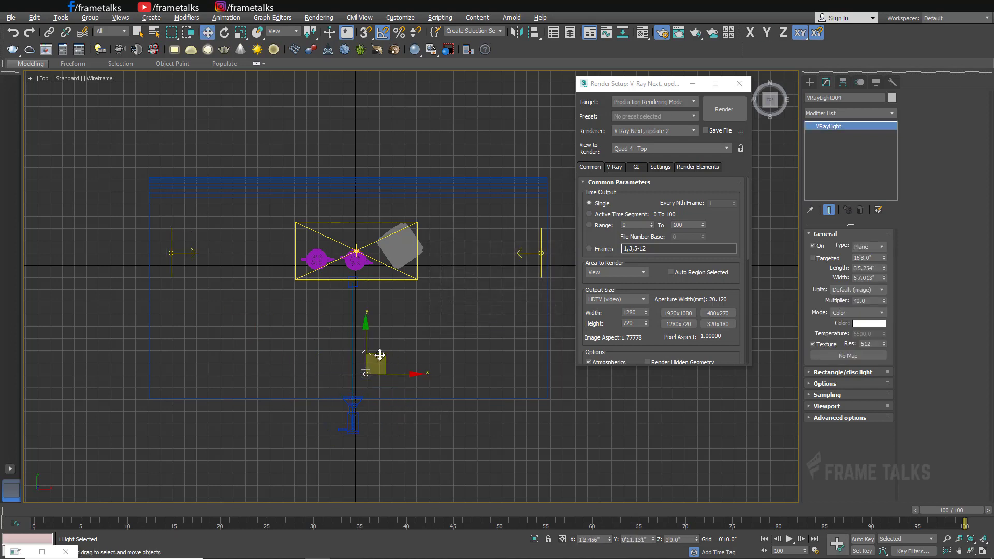
# Check the camera view with the new front light and look through the camera's perspective control and lens distortion settings.
pyautogui.click(353, 417)
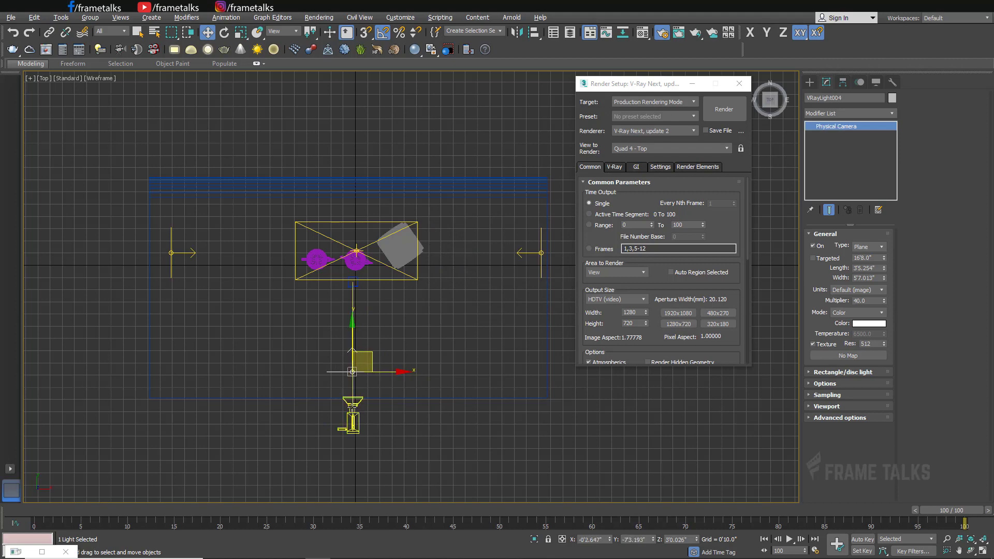
pyautogui.press('c')
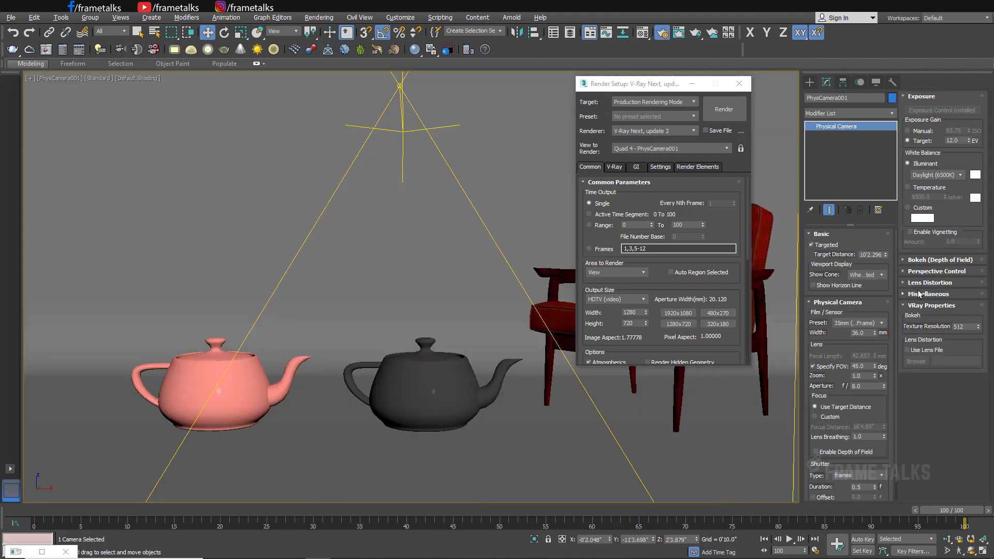
pyautogui.click(925, 272)
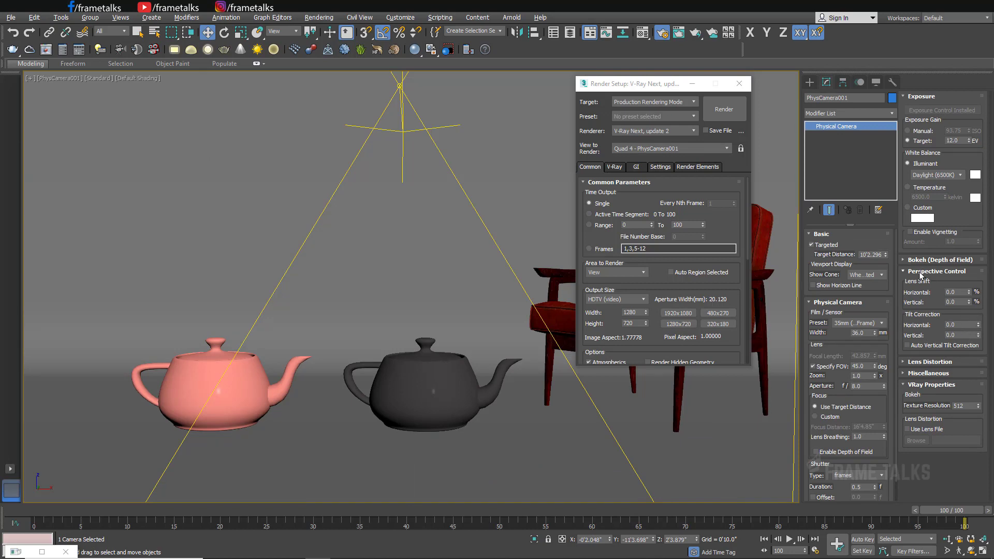
pyautogui.click(920, 272)
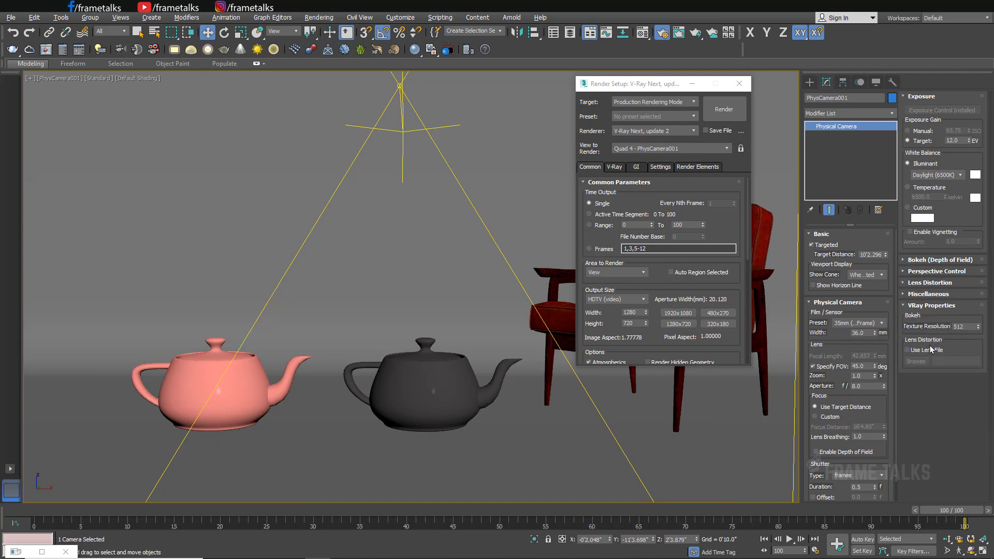
pyautogui.click(930, 284)
pyautogui.click(931, 283)
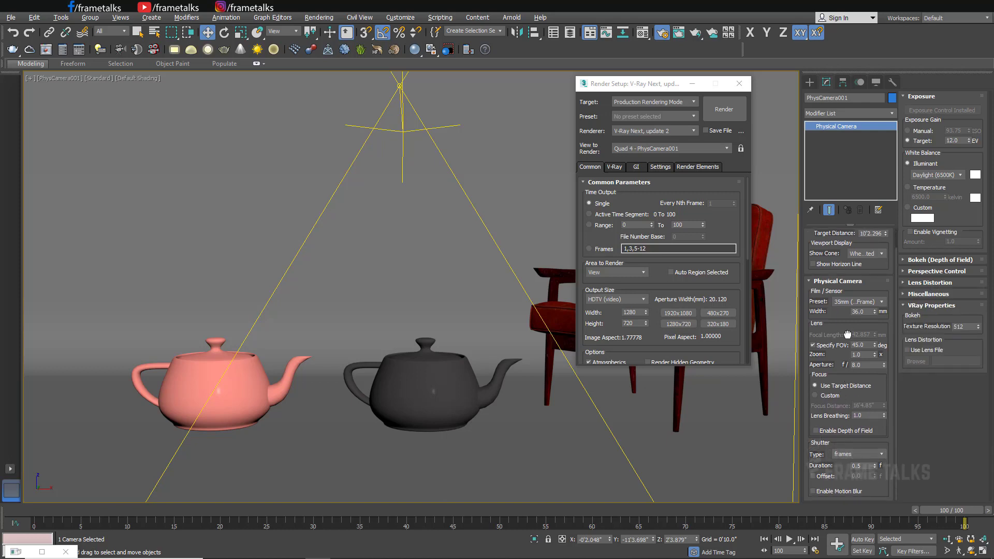
# Select the plane light in front of the camera in the top view and make it invisible.
pyautogui.hotkey('alt', 'w')
pyautogui.rightClick(311, 230)
pyautogui.hotkey('alt', 'w')
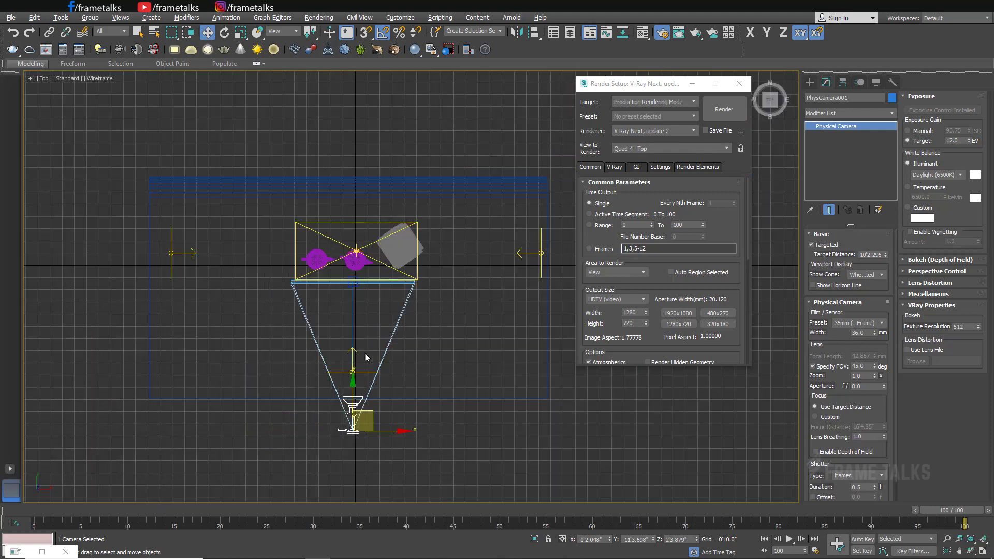
pyautogui.moveTo(365, 420); pyautogui.dragTo(363, 361)
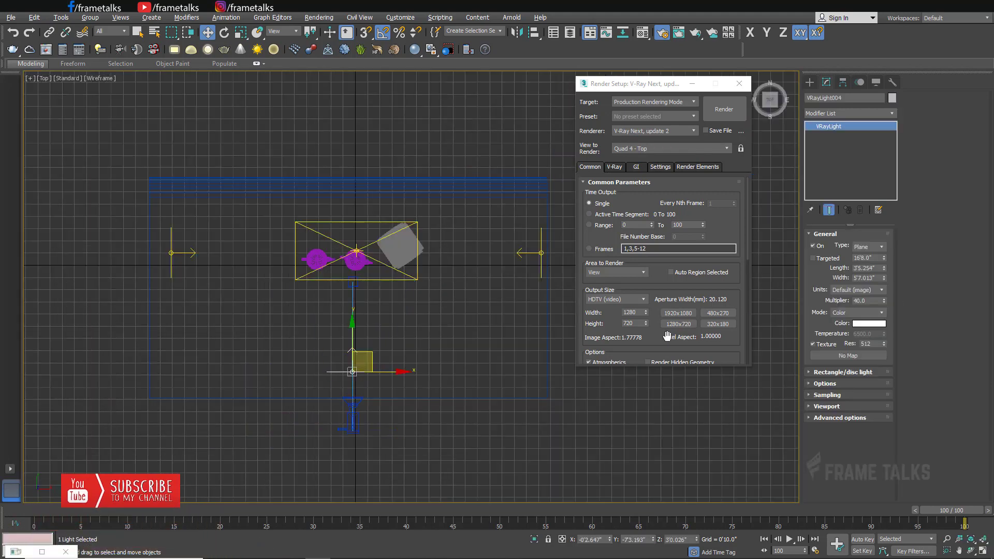
pyautogui.click(825, 384)
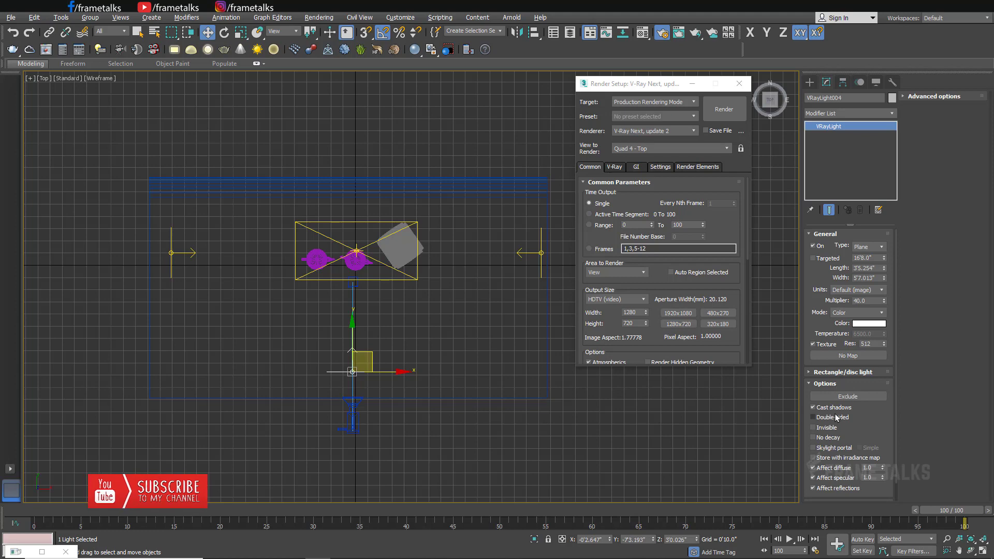
pyautogui.click(827, 428)
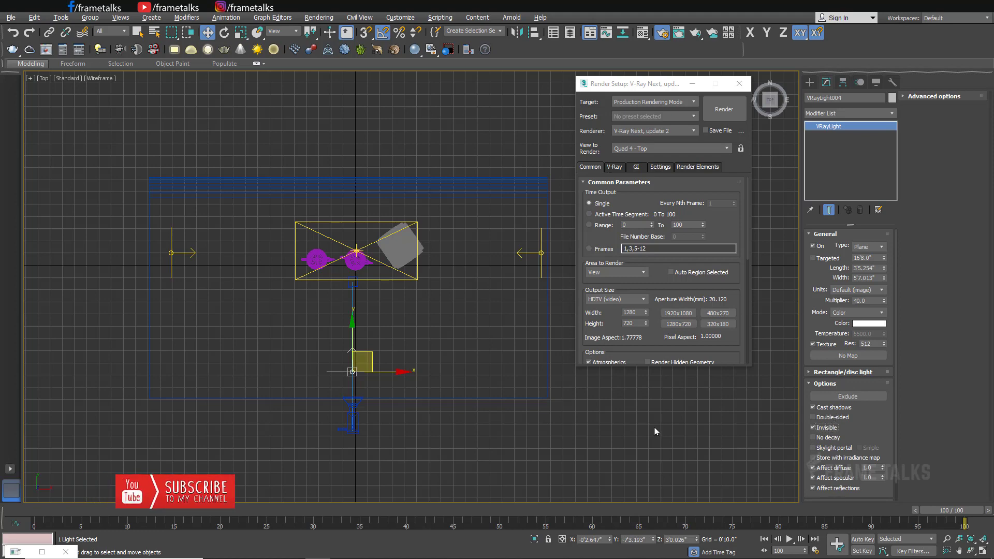
pyautogui.click(440, 337)
pyautogui.hotkey('alt', 'w')
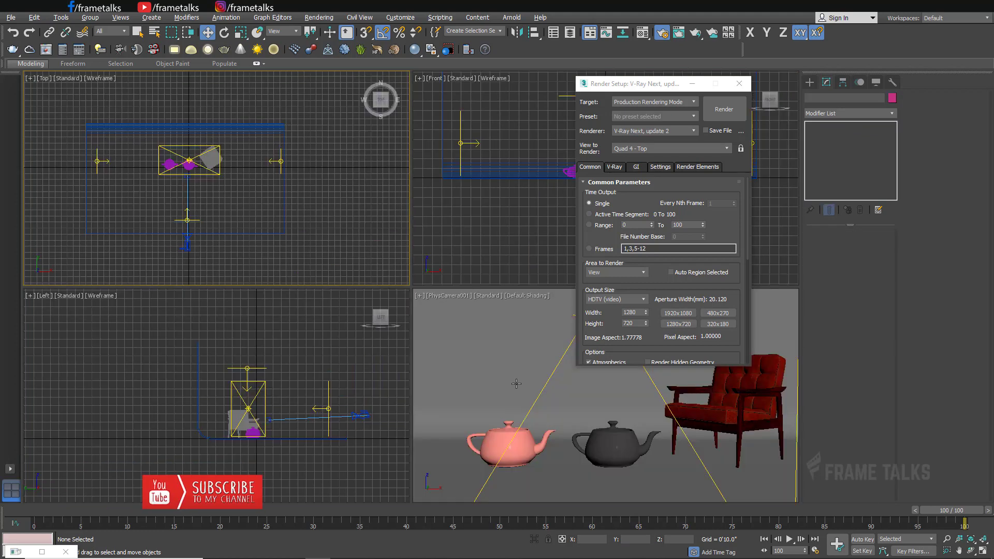
# Maximize the physical camera view, render it with V-Ray at 1280 x 720 and put the finished render aside.
pyautogui.click(515, 383)
pyautogui.hotkey('alt', 'w')
pyautogui.click(693, 83)
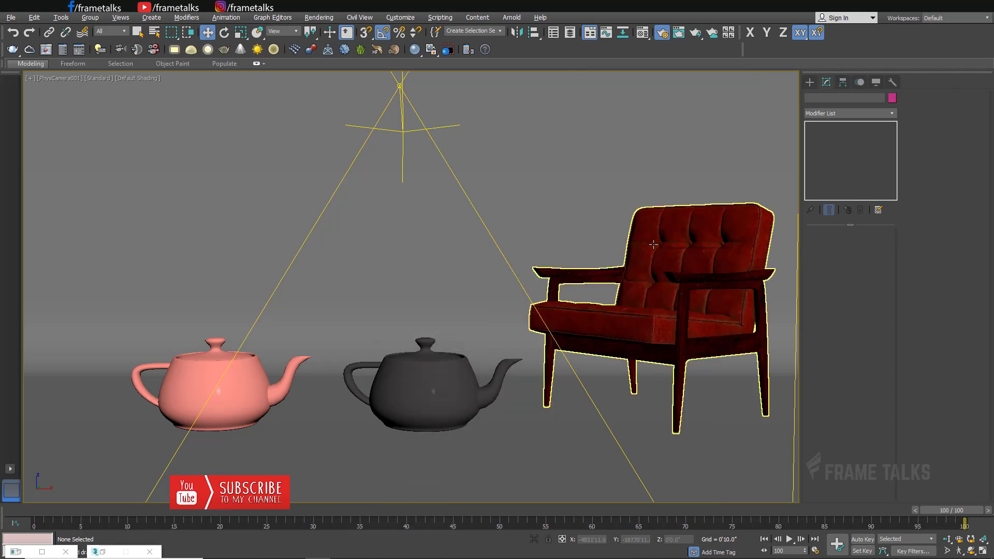
pyautogui.click(661, 38)
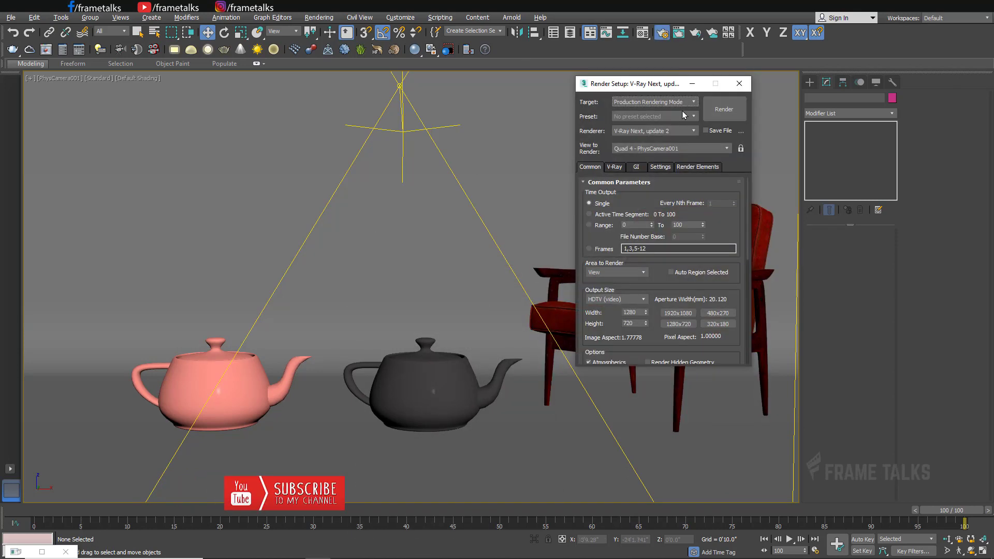
pyautogui.click(724, 109)
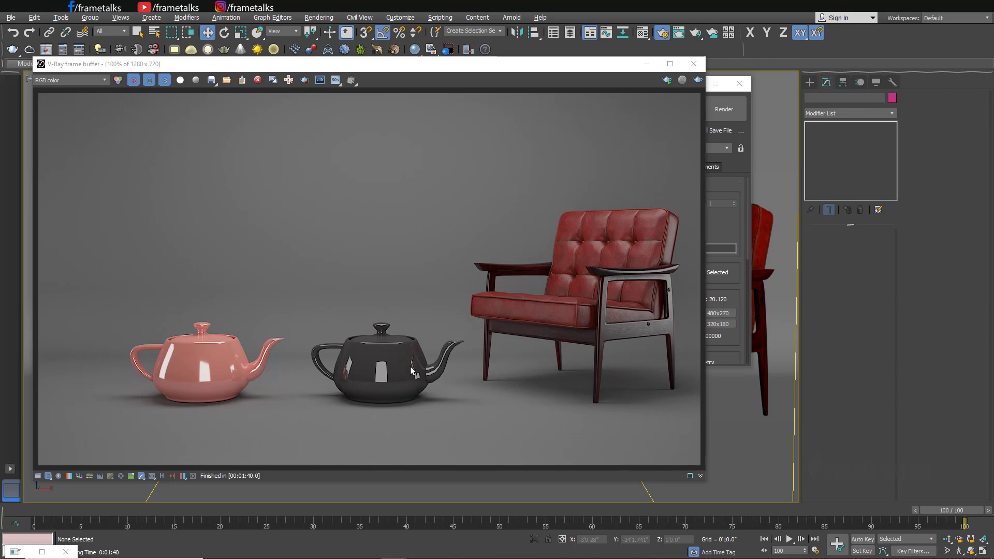
pyautogui.click(646, 64)
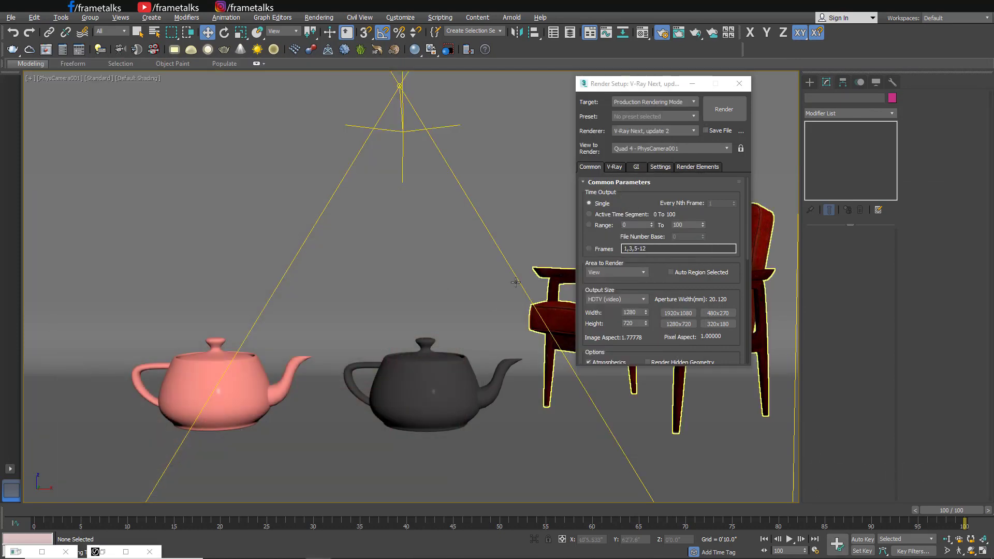
# Load the dark teapot's material into the first material slot and condense the material editor slots.
pyautogui.click(643, 33)
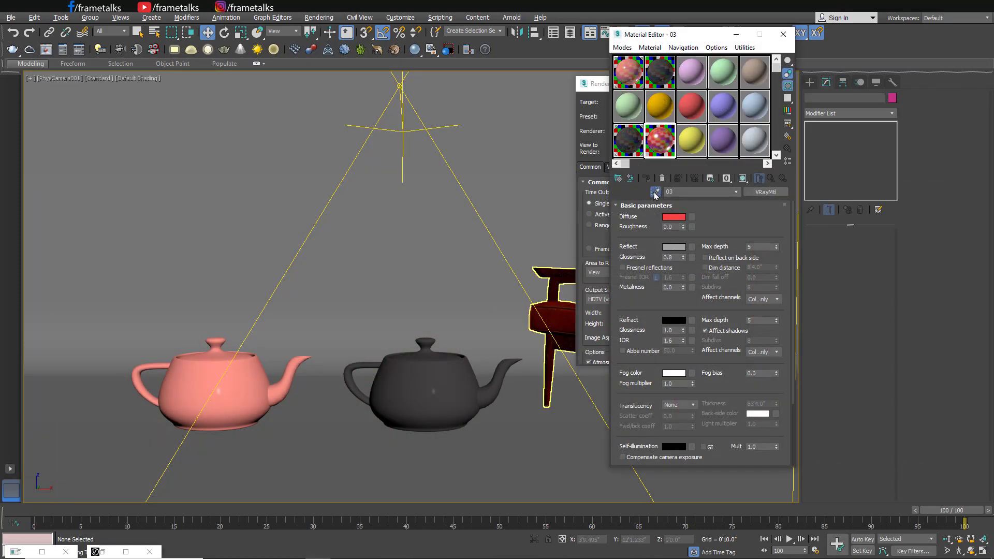
pyautogui.click(637, 74)
pyautogui.click(453, 358)
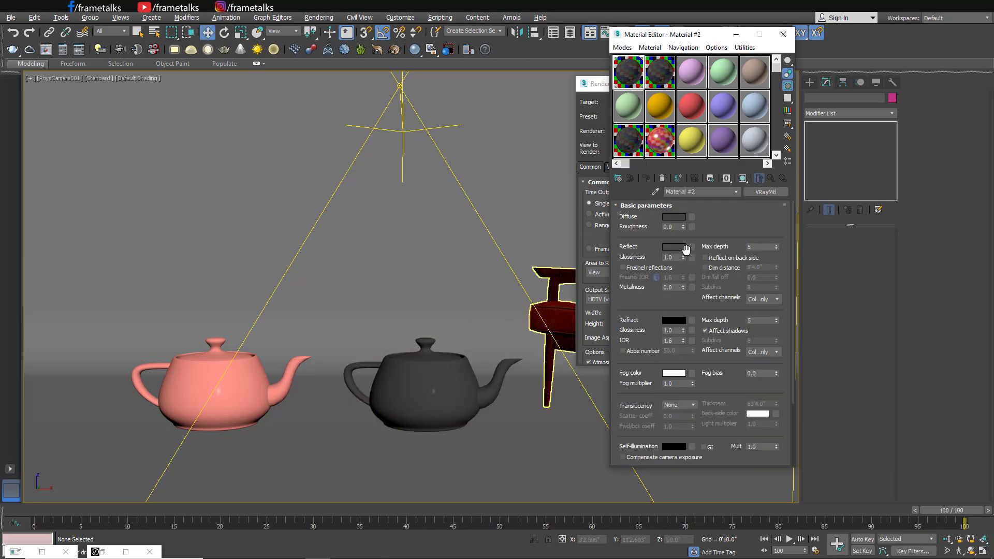
pyautogui.click(718, 48)
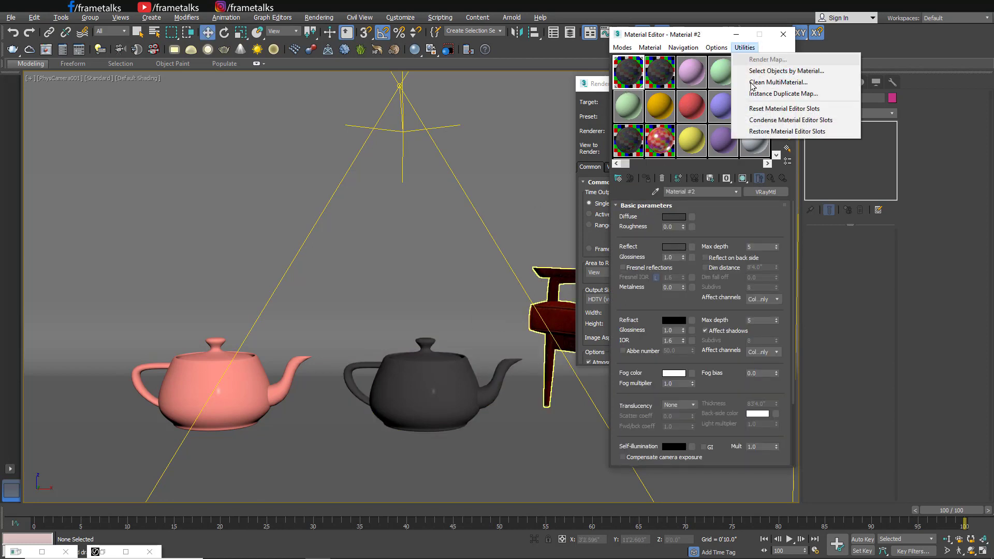
pyautogui.click(746, 119)
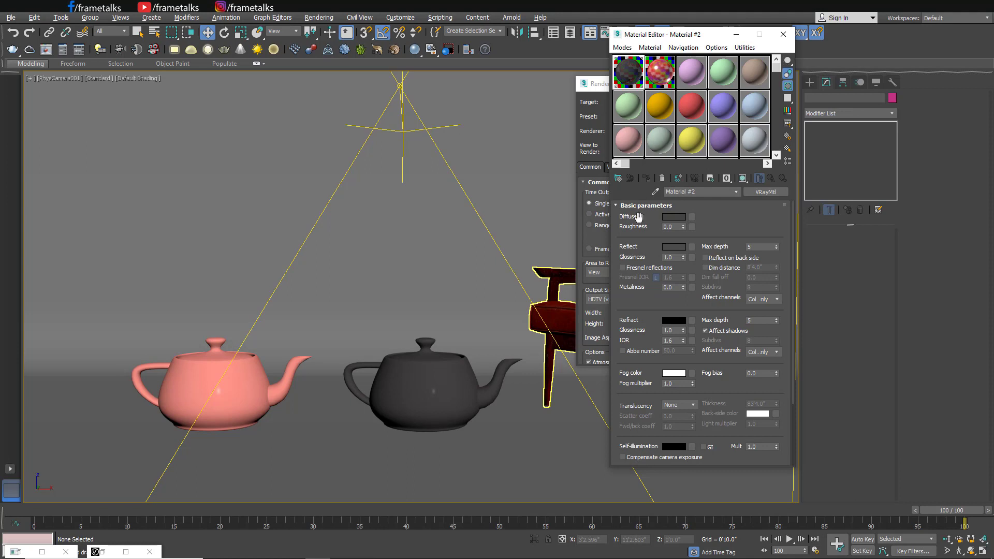
pyautogui.click(412, 366)
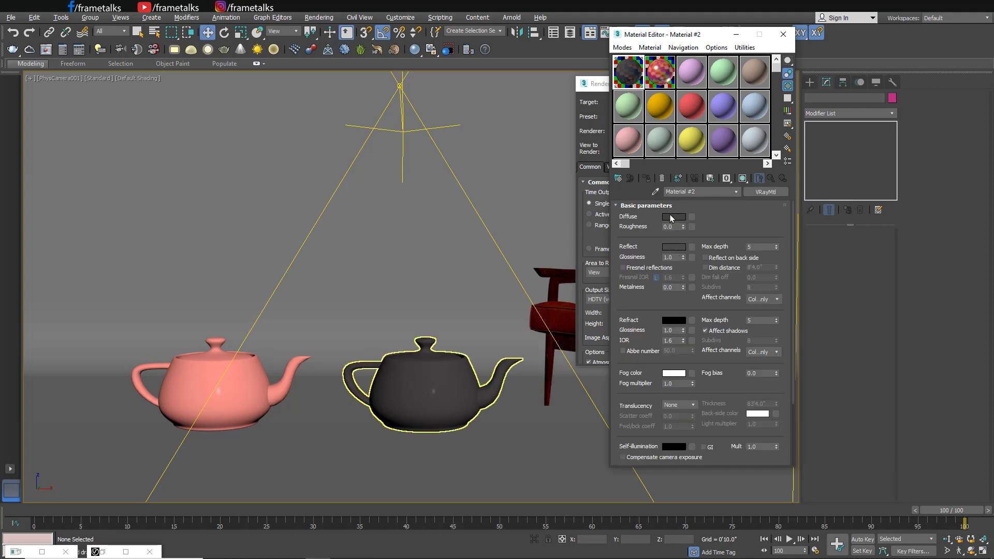
# Darken the dark teapot material's diffuse colour to a value of 1 and set its reflection colour to value 154.
pyautogui.click(671, 217)
pyautogui.moveTo(339, 120); pyautogui.dragTo(331, 120)
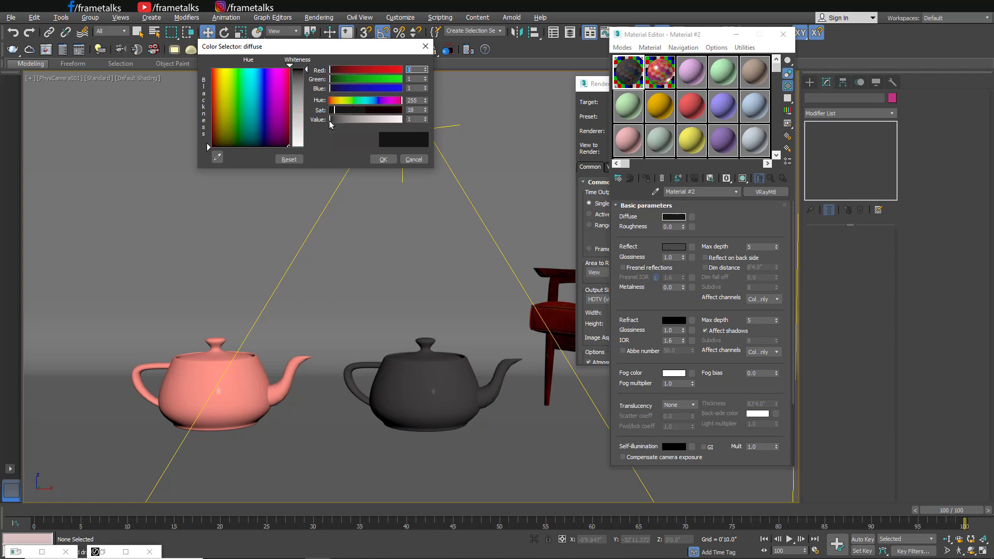
pyautogui.click(381, 159)
pyautogui.click(678, 248)
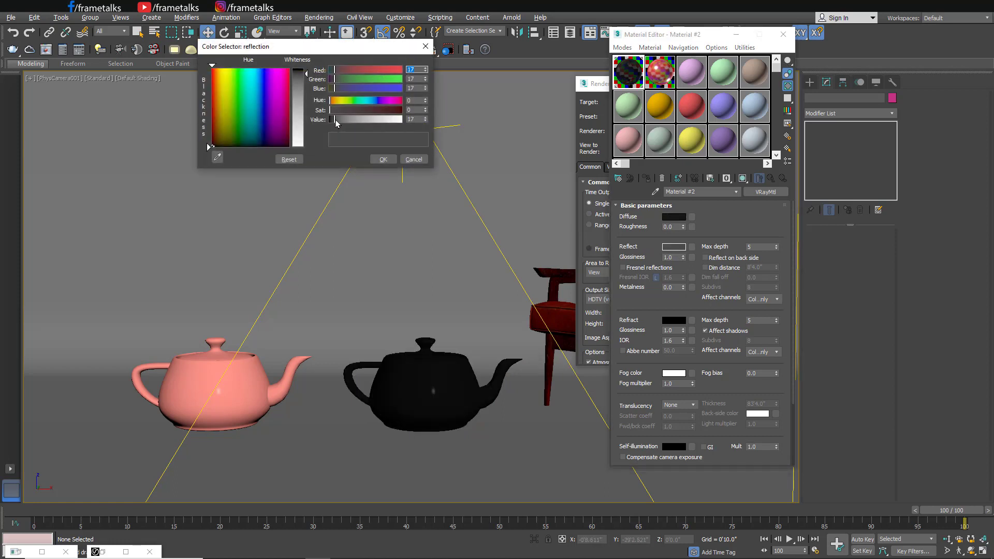
pyautogui.moveTo(336, 123); pyautogui.dragTo(373, 121)
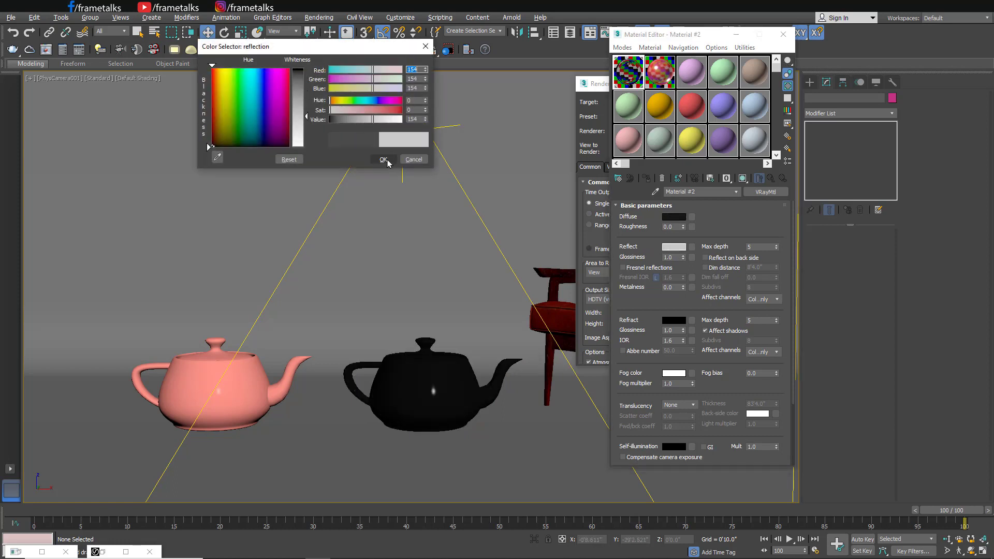
pyautogui.click(384, 160)
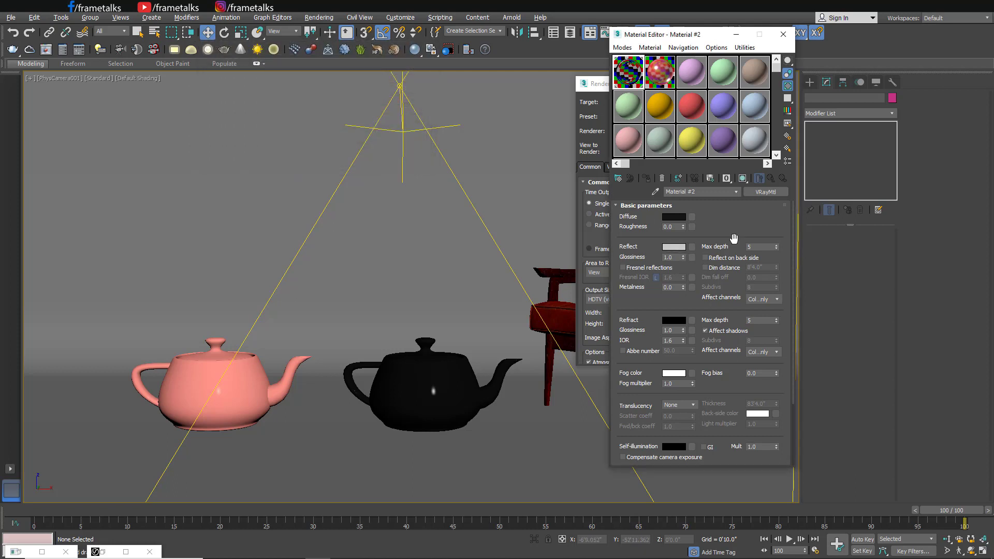
# Load the pink teapot's material into the second slot and change its diffuse colour to a bright orange with saturation 255.
pyautogui.click(660, 78)
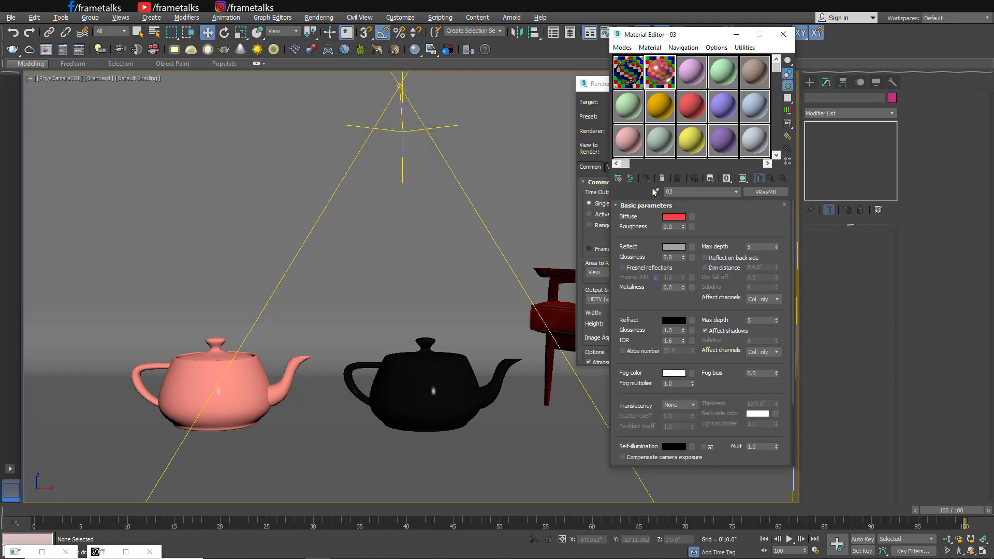
pyautogui.click(248, 361)
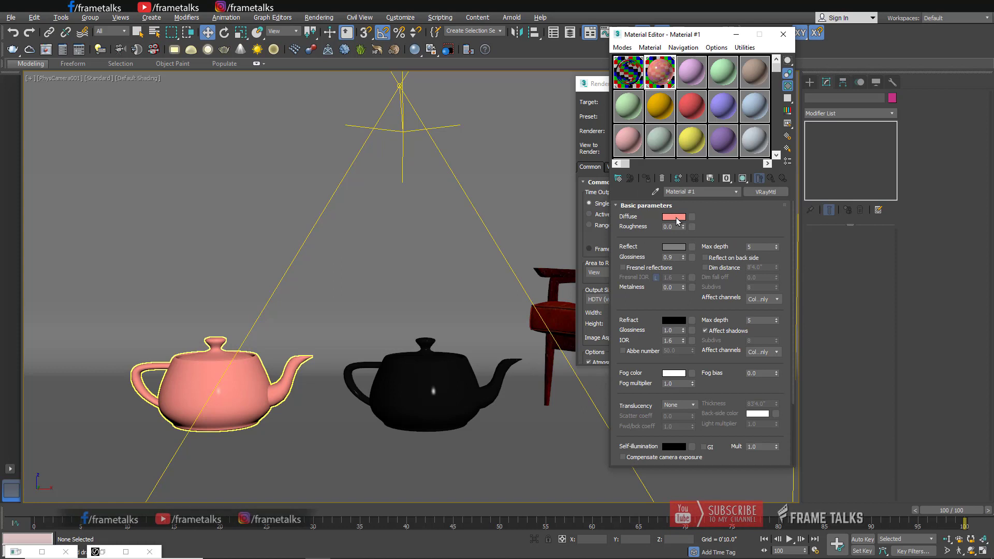
pyautogui.click(674, 217)
pyautogui.click(335, 101)
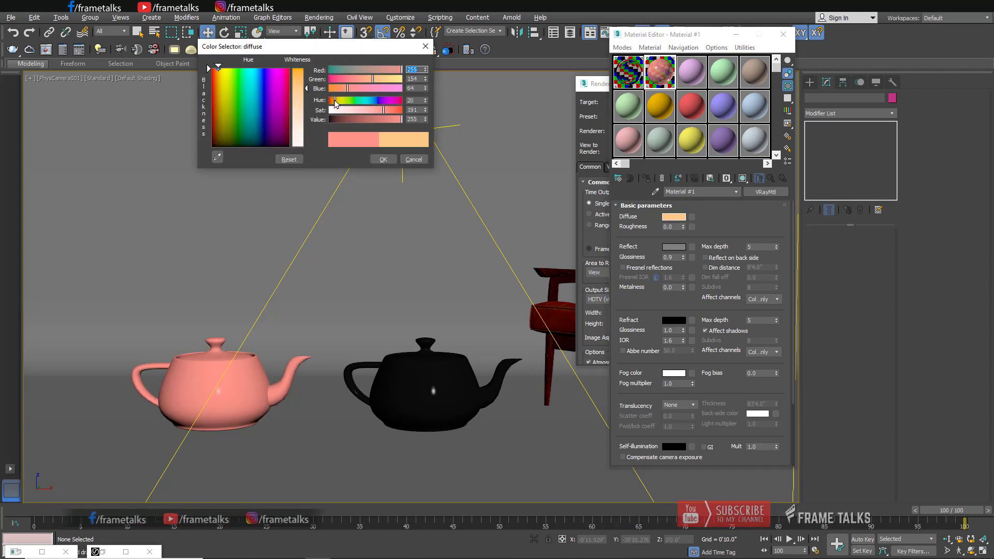
pyautogui.click(333, 101)
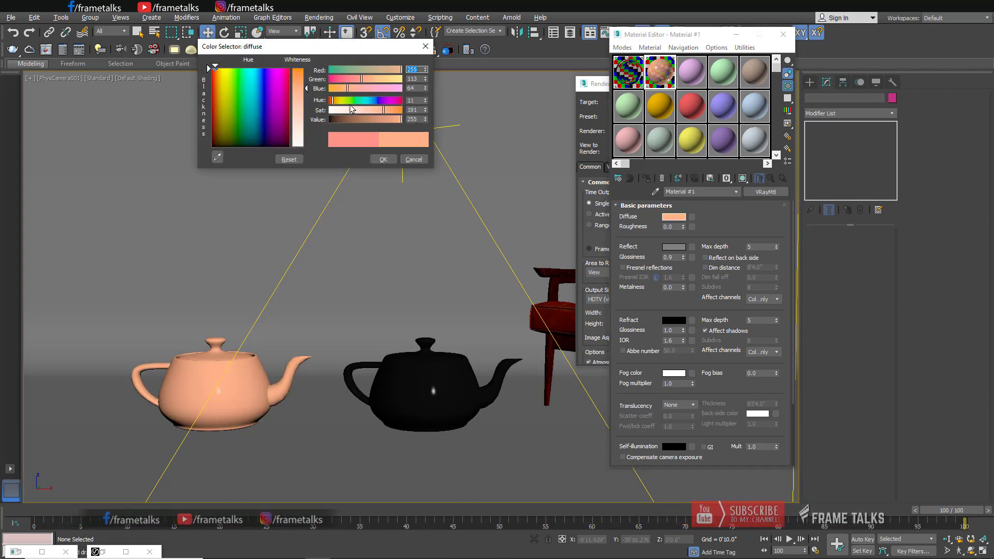
pyautogui.moveTo(351, 109); pyautogui.dragTo(403, 110)
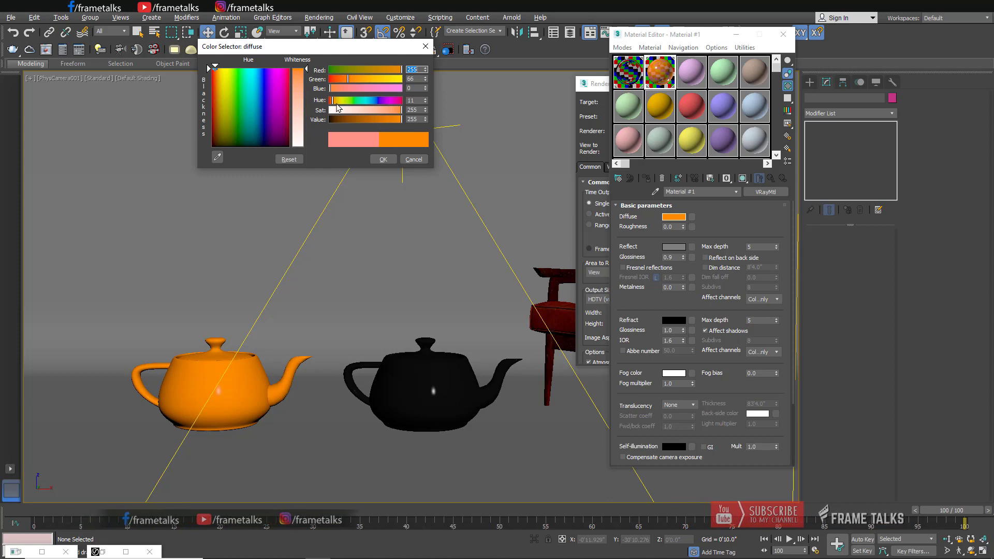
pyautogui.click(395, 111)
pyautogui.click(402, 111)
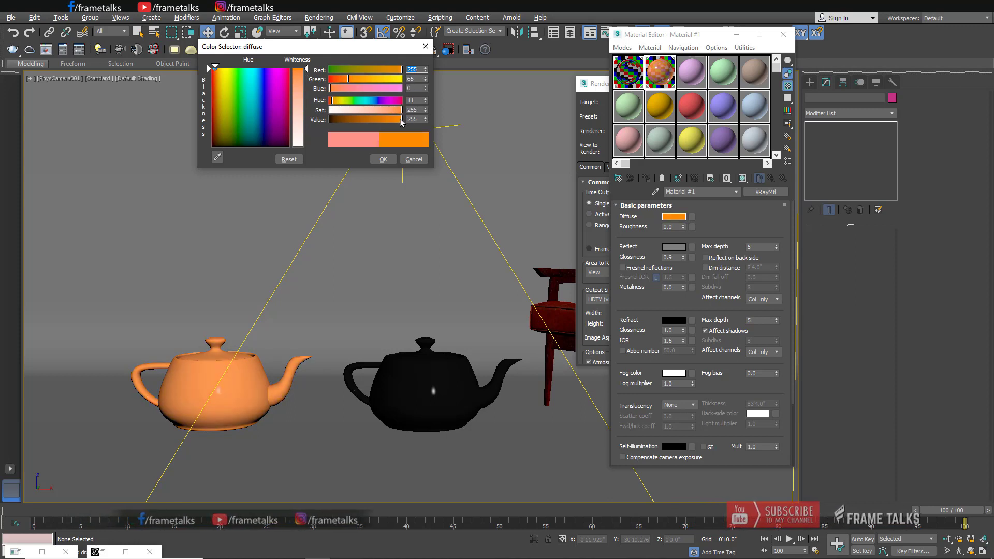
pyautogui.moveTo(399, 120); pyautogui.dragTo(334, 104)
pyautogui.click(335, 101)
pyautogui.click(393, 161)
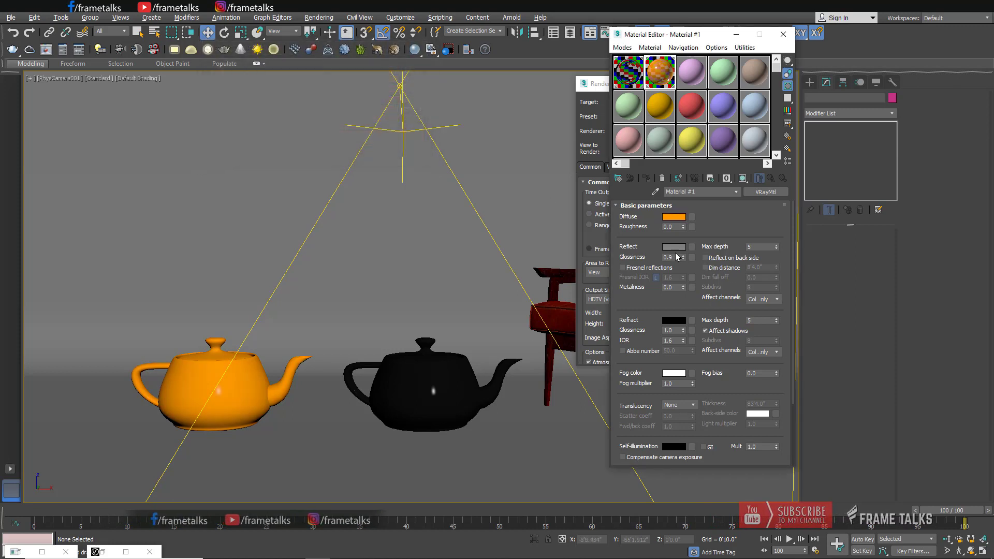
# Set the orange teapot's reflection colour to value 101 and the black teapot's reflection glossiness to 0.9.
pyautogui.click(674, 247)
pyautogui.moveTo(306, 104); pyautogui.dragTo(306, 100)
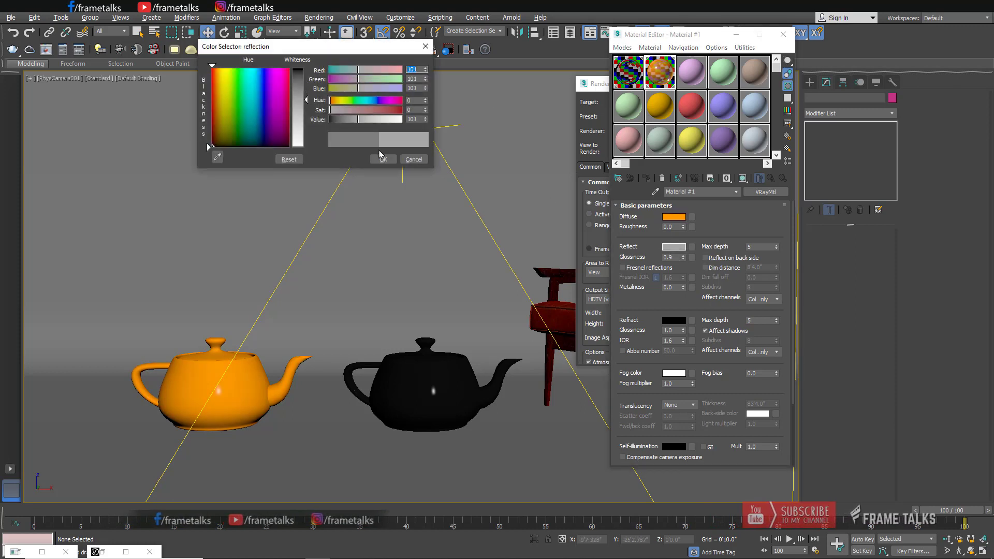
pyautogui.click(383, 160)
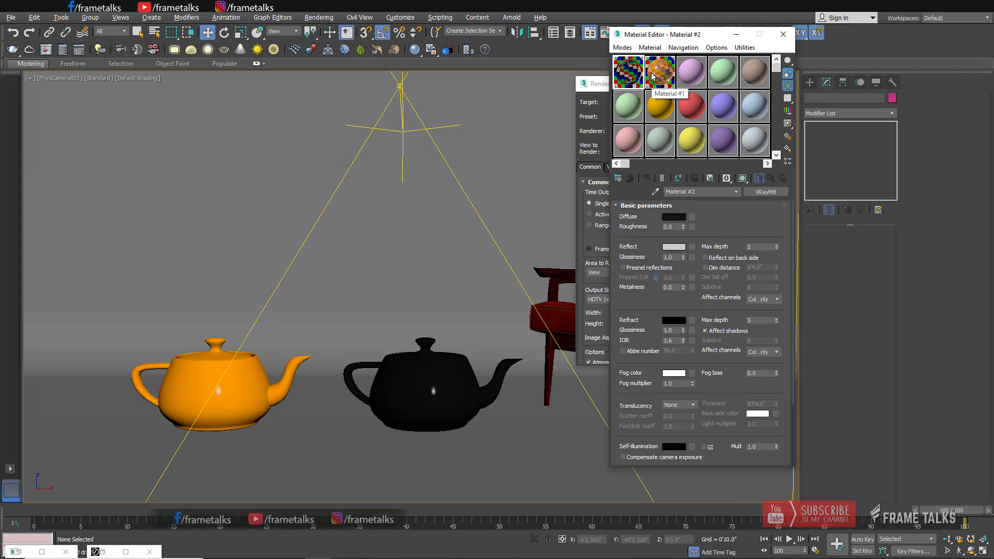
pyautogui.click(628, 72)
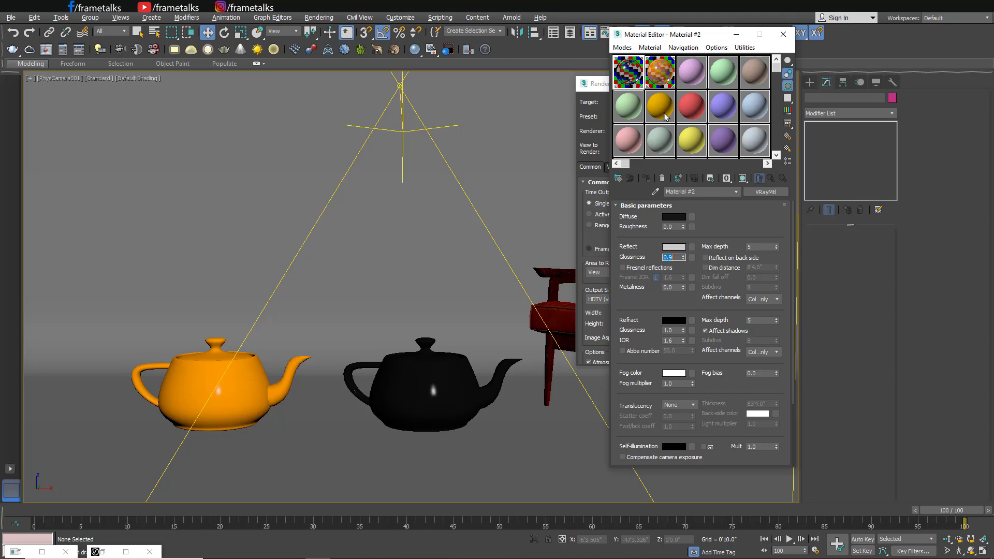
pyautogui.click(783, 35)
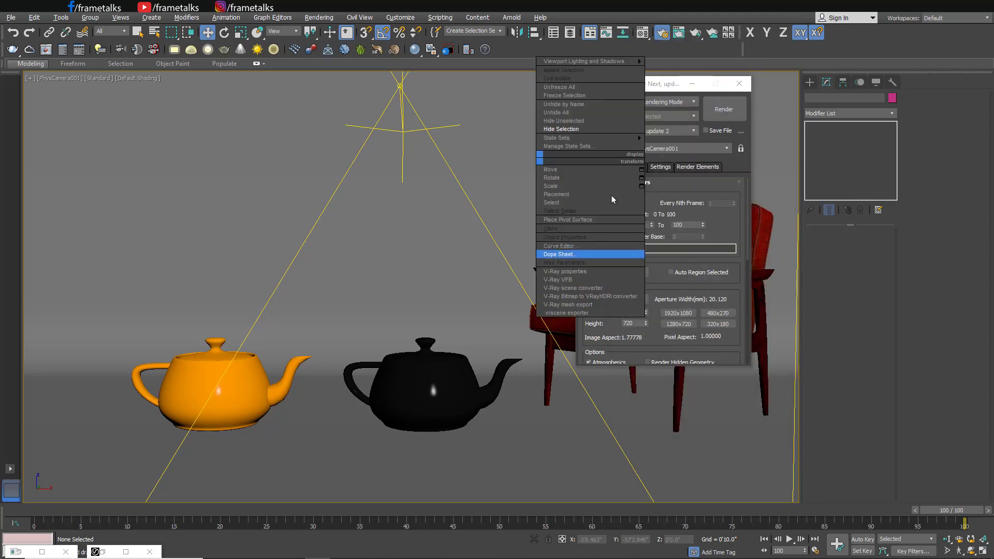
# Reopen the V-Ray frame buffer and re-render only a region enclosing both teapots.
pyautogui.rightClick(430, 166)
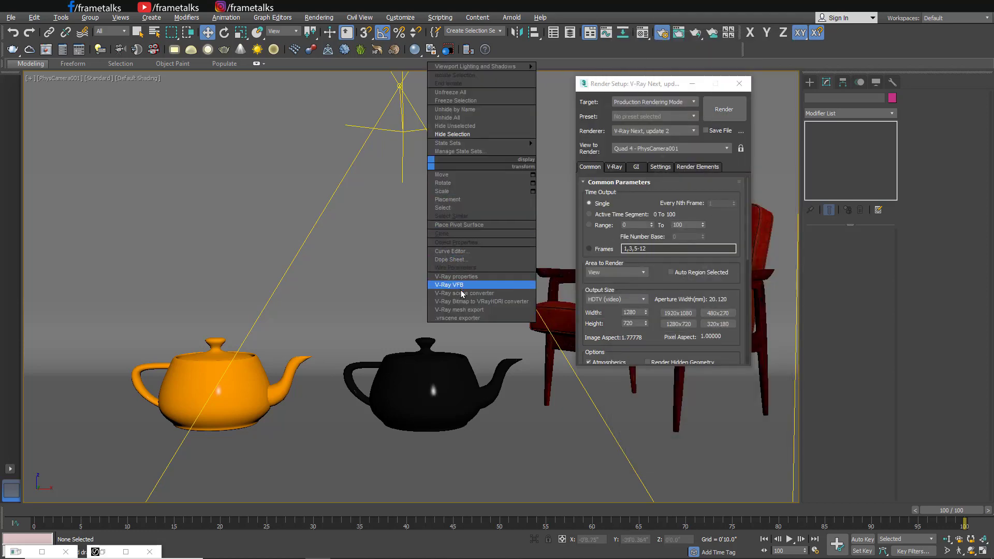
pyautogui.click(482, 284)
pyautogui.click(593, 326)
pyautogui.rightClick(456, 198)
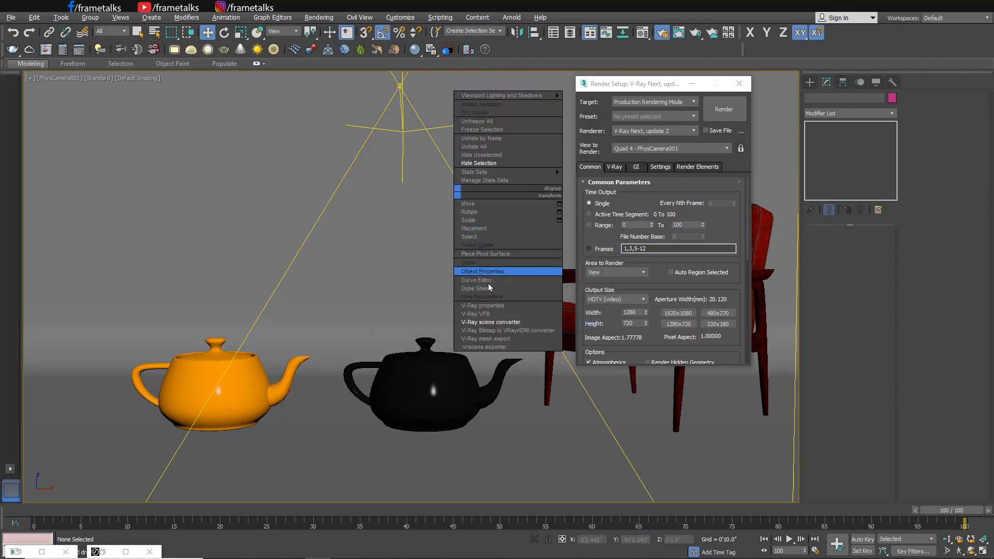
pyautogui.click(486, 315)
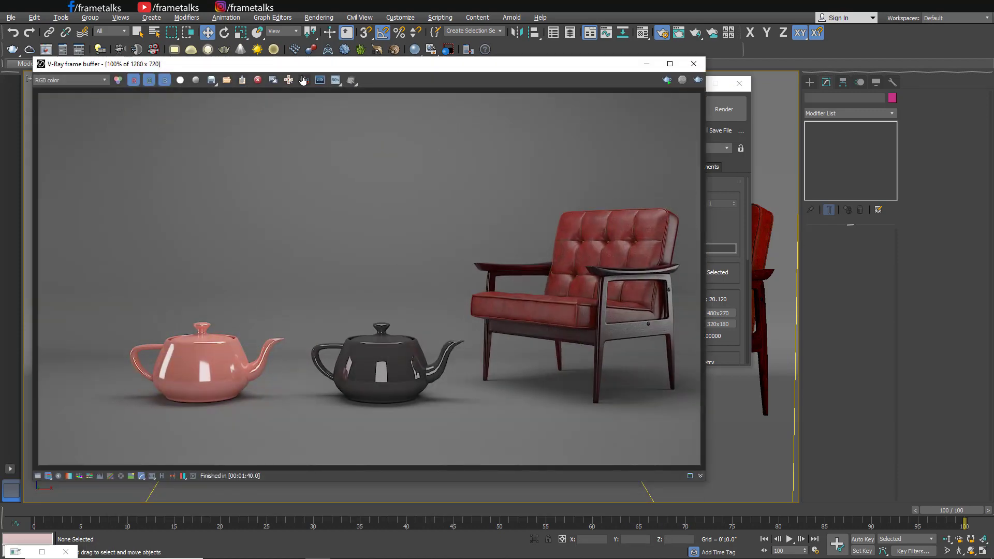
pyautogui.moveTo(358, 416); pyautogui.dragTo(465, 431)
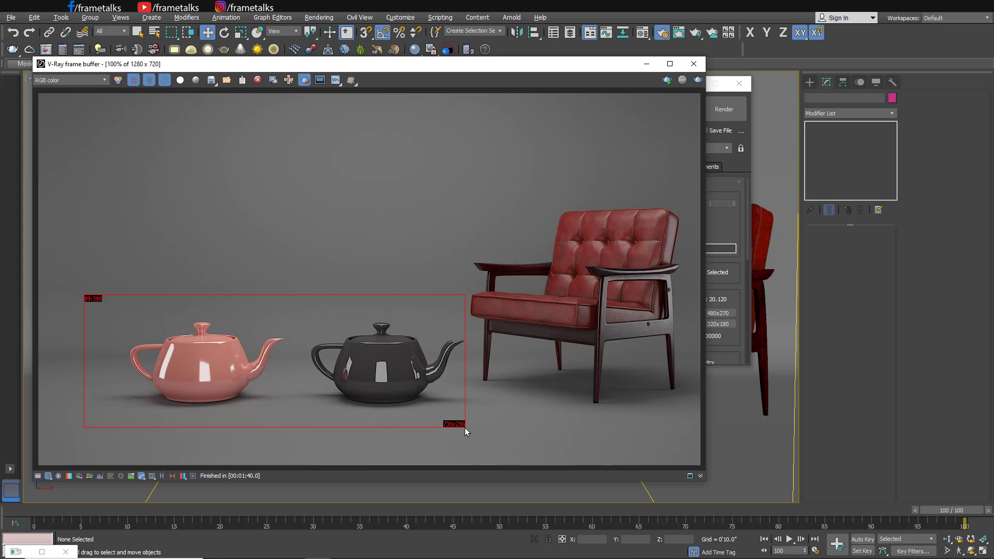
pyautogui.moveTo(468, 288); pyautogui.dragTo(90, 442)
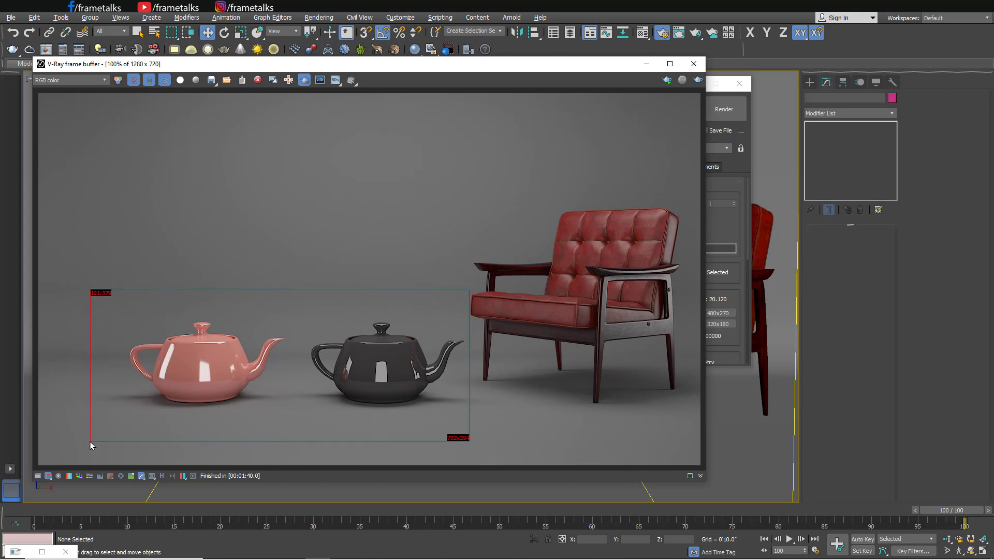
pyautogui.click(697, 81)
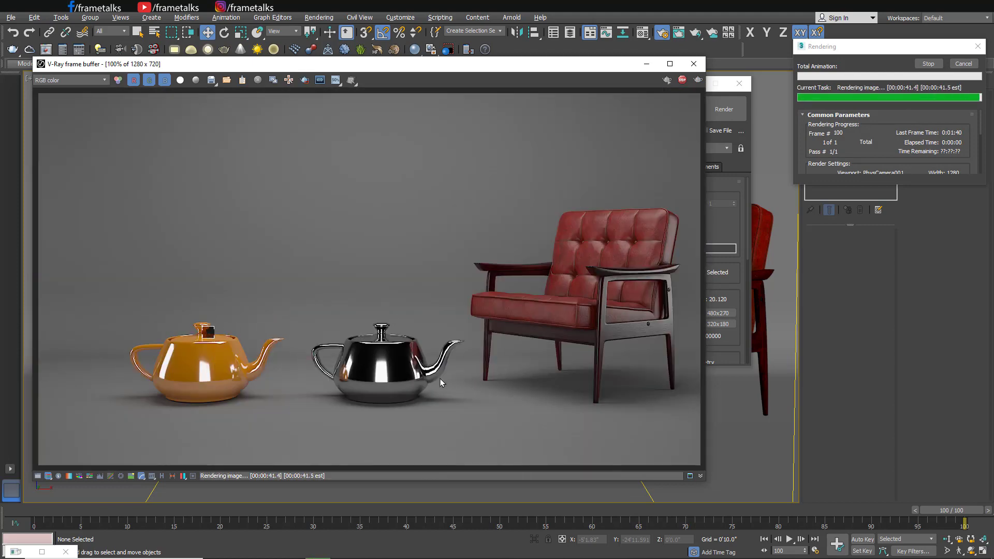
# Examine the reflections and highlights on the black and orange teapots up close in the finished render.
pyautogui.scroll(1, 403, 379)
pyautogui.moveTo(322, 326); pyautogui.dragTo(397, 300, button='middle')
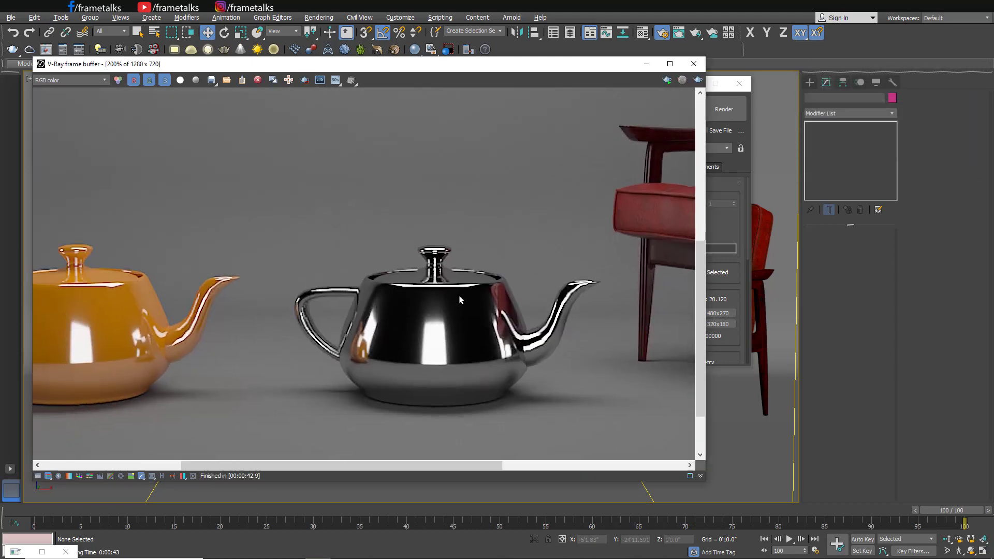
pyautogui.moveTo(477, 329); pyautogui.dragTo(380, 283, button='middle')
pyautogui.scroll(2, 361, 324)
pyautogui.scroll(-2, 495, 302)
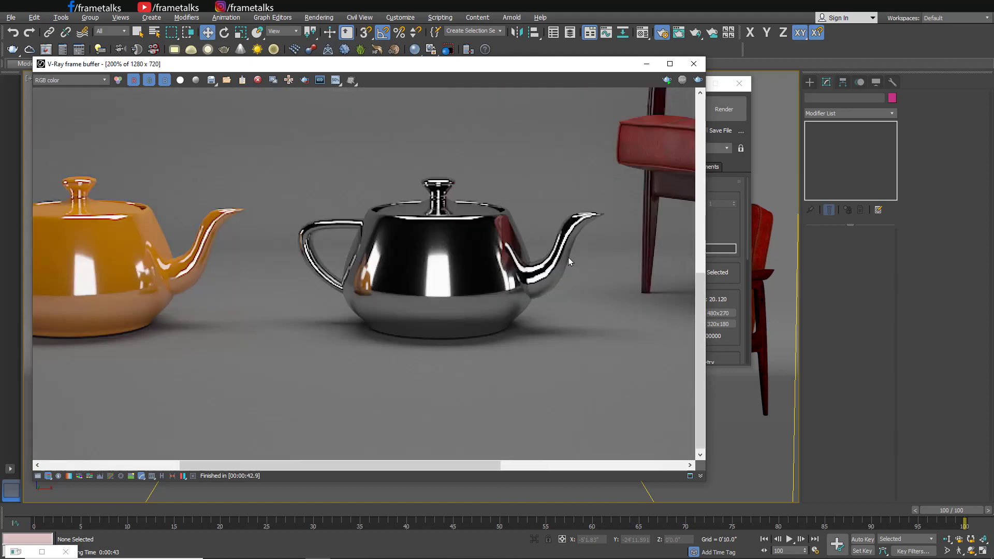
pyautogui.scroll(1, 580, 214)
pyautogui.moveTo(242, 208); pyautogui.dragTo(408, 257, button='middle')
pyautogui.scroll(-1, 411, 256)
pyautogui.moveTo(95, 305); pyautogui.dragTo(290, 303, button='middle')
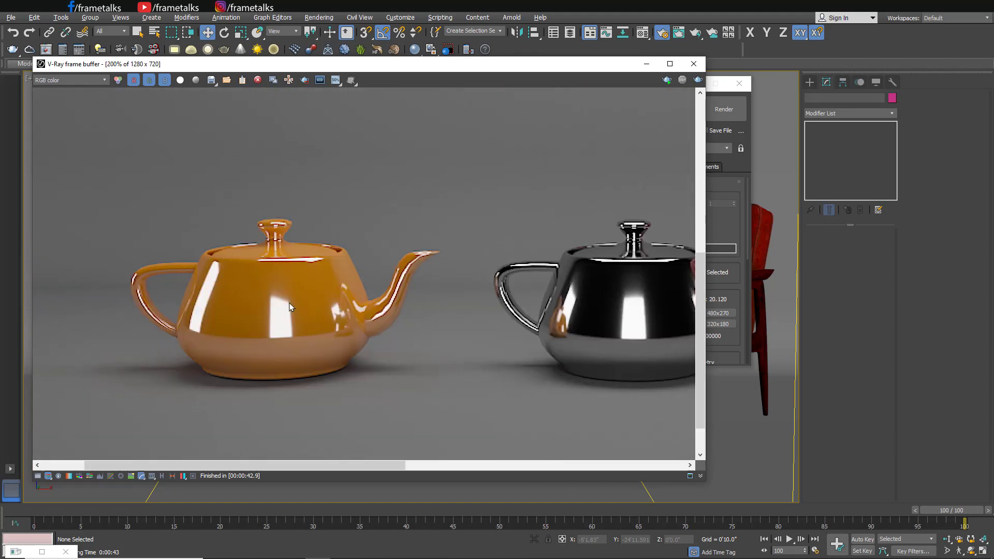
pyautogui.scroll(-2, 551, 328)
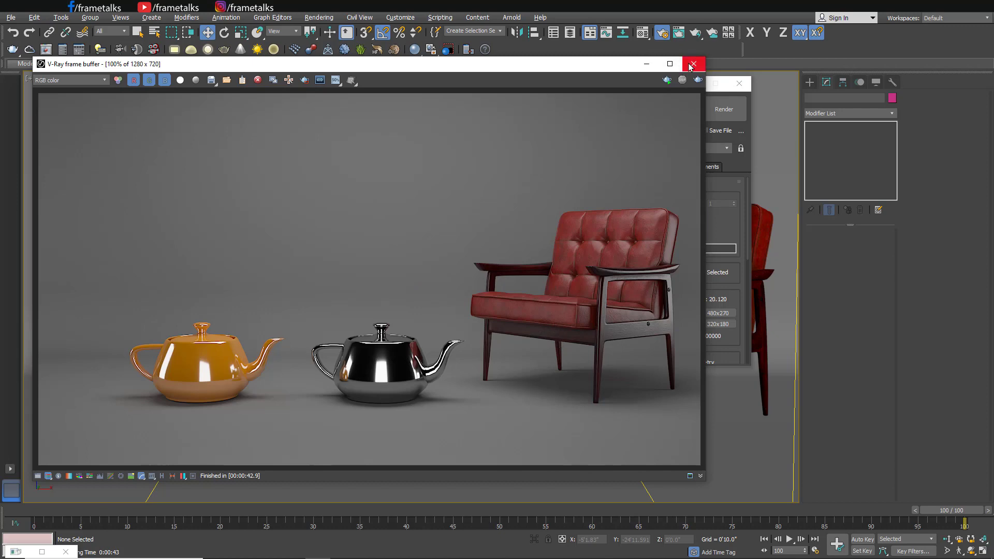
pyautogui.click(224, 83)
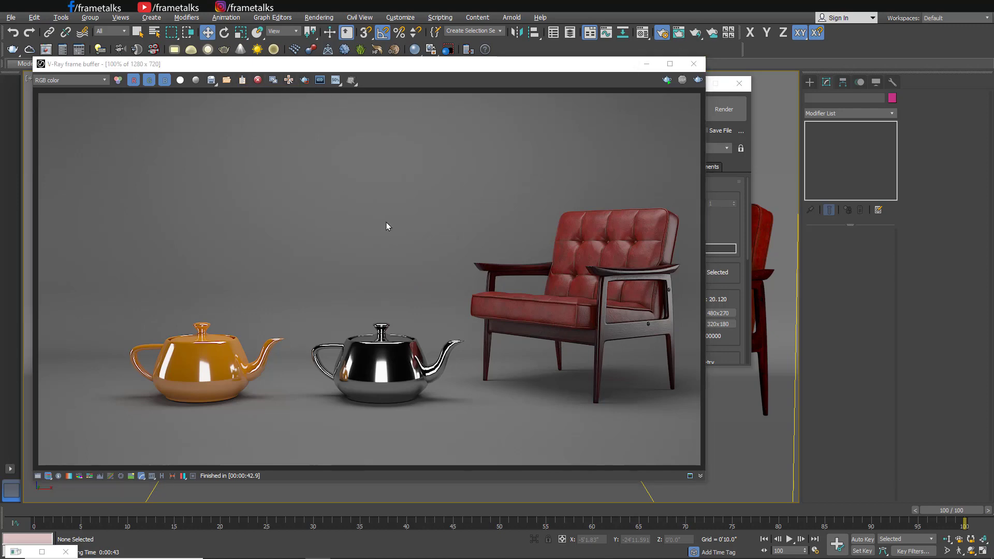